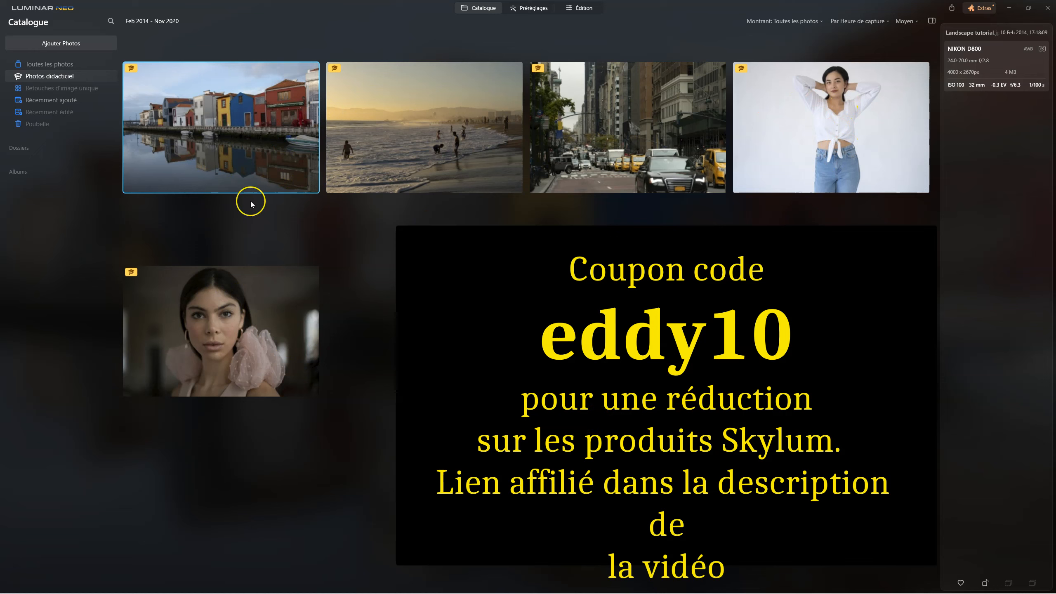
# Open the canal houses photo for editing and replace its sky with the first suggested sky, Sunset Clouds 1.
pyautogui.click(583, 8)
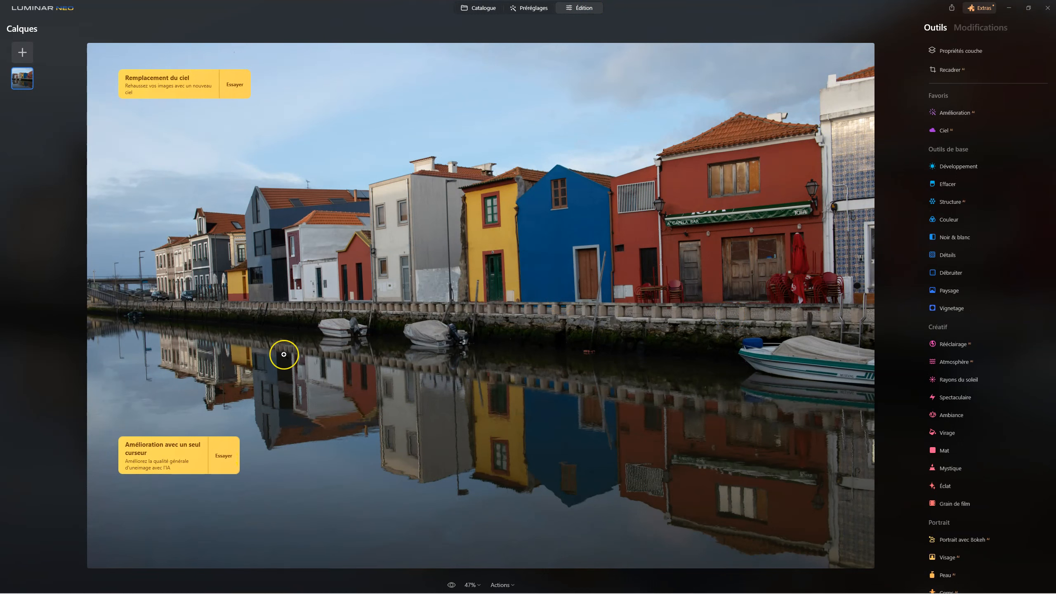
pyautogui.click(170, 88)
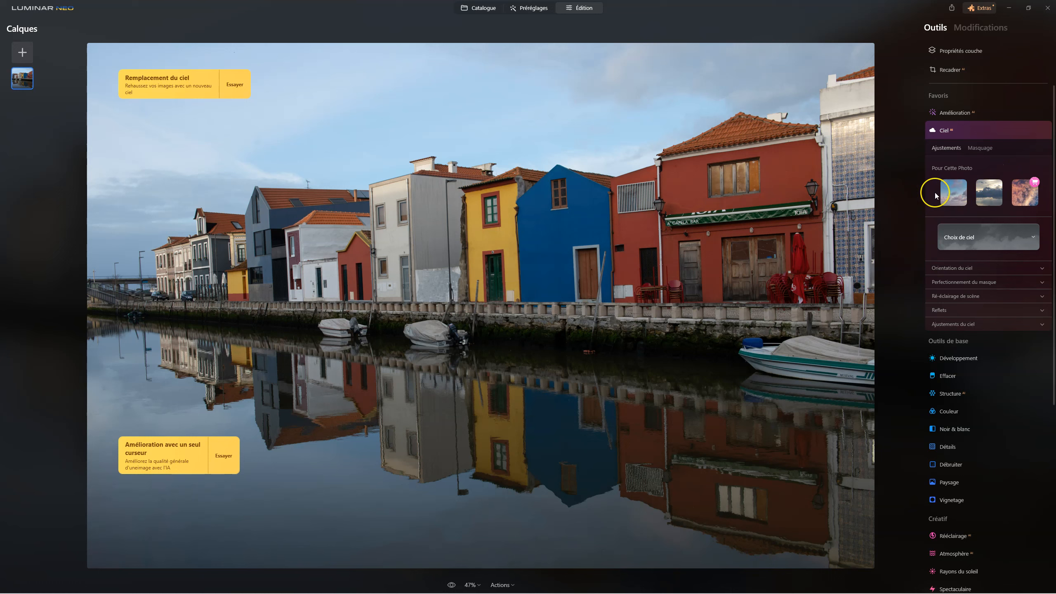
pyautogui.click(1005, 237)
pyautogui.click(1005, 237)
pyautogui.click(953, 191)
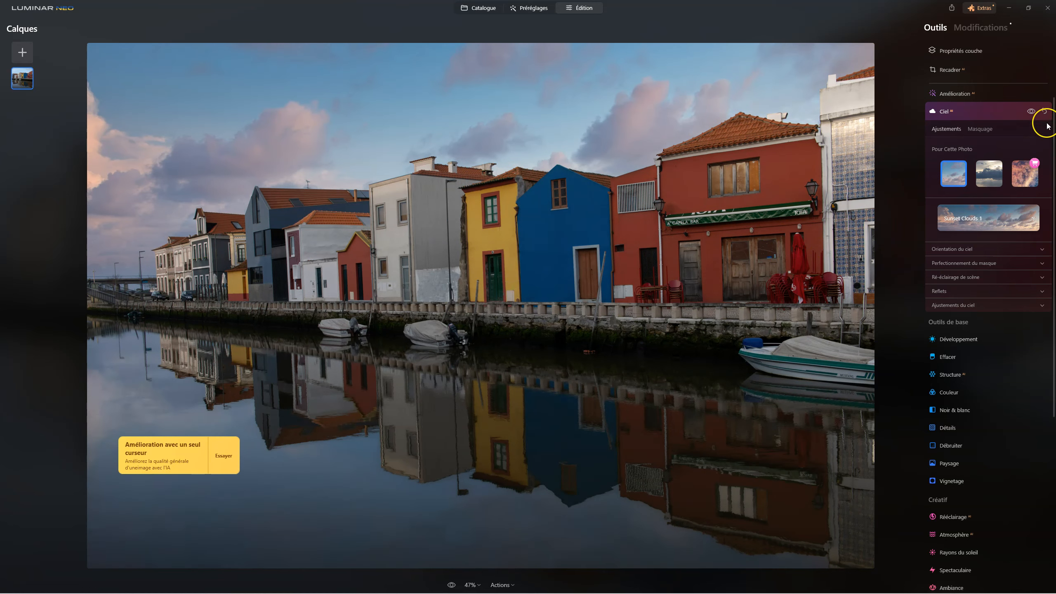
# Compare the sky replacement with the original, and set its horizon position to 8, vertical position to -16 and horizontal position to 2.
pyautogui.click(1031, 111)
pyautogui.click(1032, 111)
pyautogui.click(955, 249)
pyautogui.click(955, 251)
pyautogui.moveTo(988, 268); pyautogui.dragTo(990, 304)
pyautogui.click(989, 305)
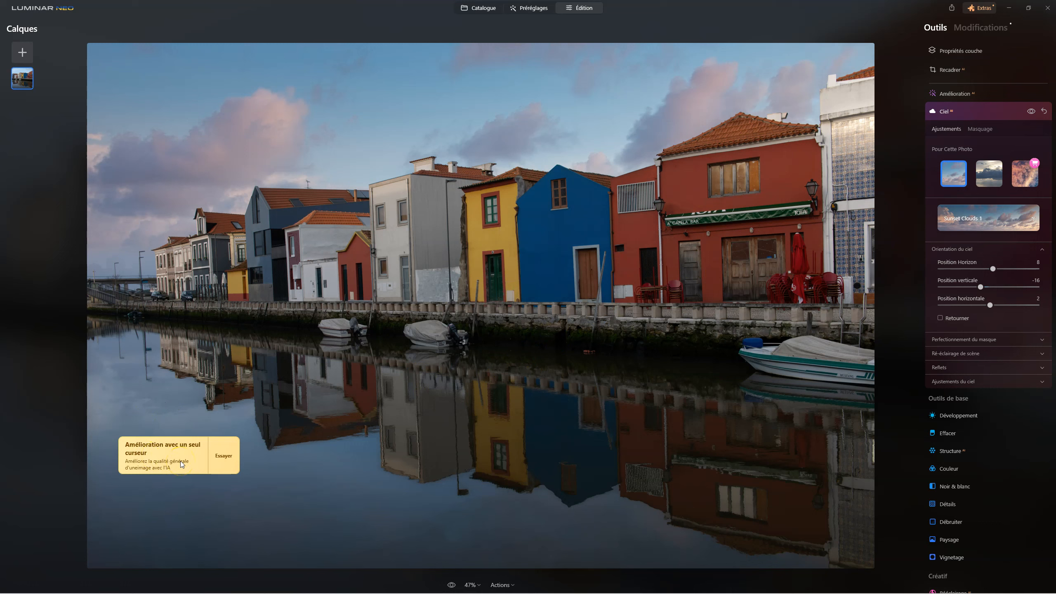
# Apply the Amélioration tool with Accent at 44 and Embellisseur de Ciel at 11, and compare the result with the unenhanced photo.
pyautogui.click(156, 455)
pyautogui.click(142, 474)
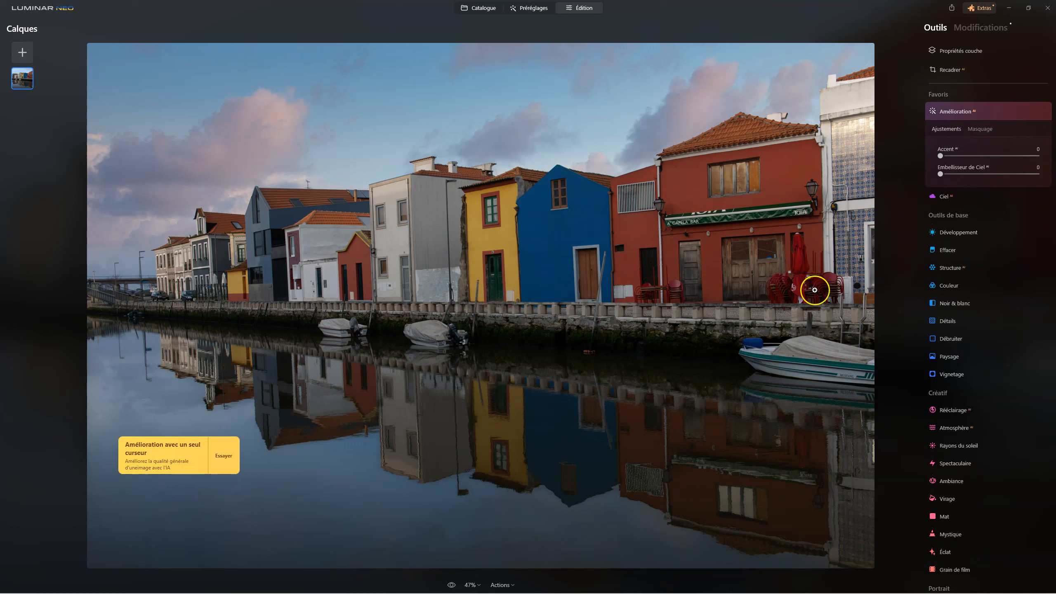
pyautogui.moveTo(941, 156)
pyautogui.mouseDown()
pyautogui.moveTo(985, 156)
pyautogui.moveTo(968, 175)
pyautogui.moveTo(940, 173)
pyautogui.mouseUp()
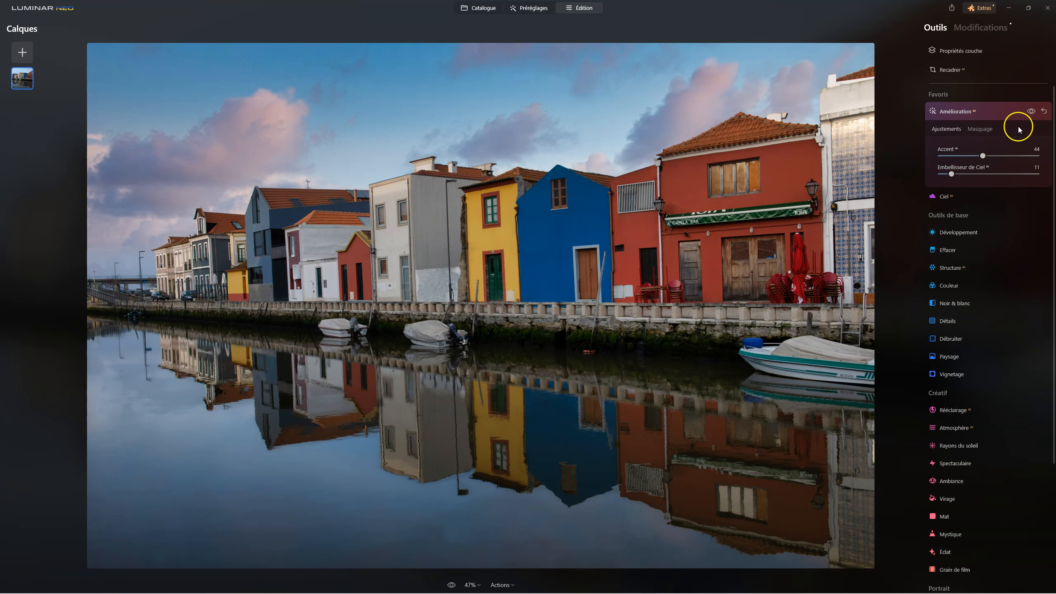
pyautogui.click(1031, 112)
pyautogui.click(1030, 112)
pyautogui.click(981, 111)
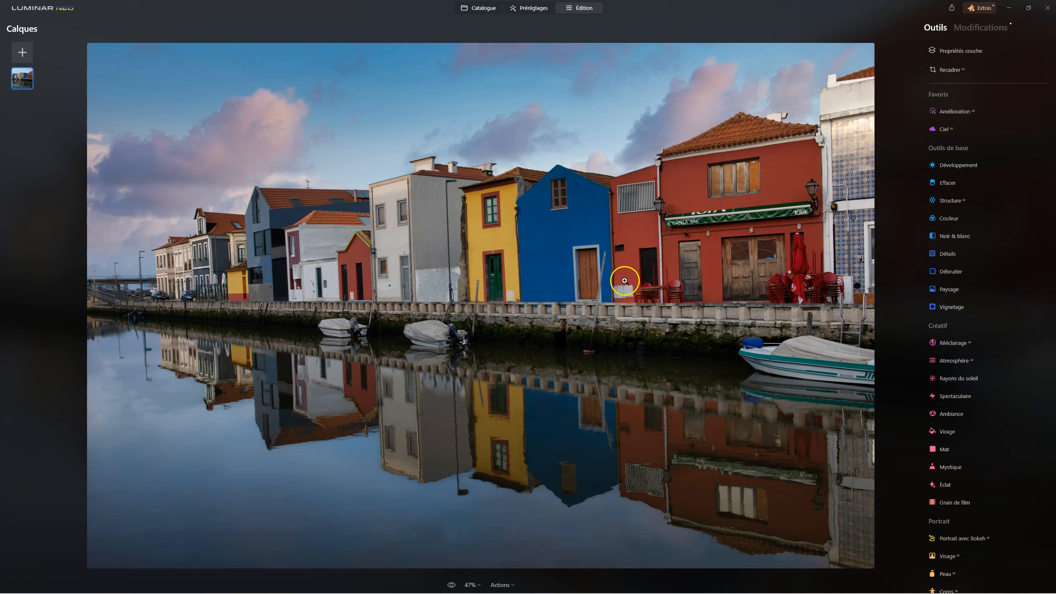
# Return to the catalogue and open the sunset beach photo for editing.
pyautogui.click(474, 8)
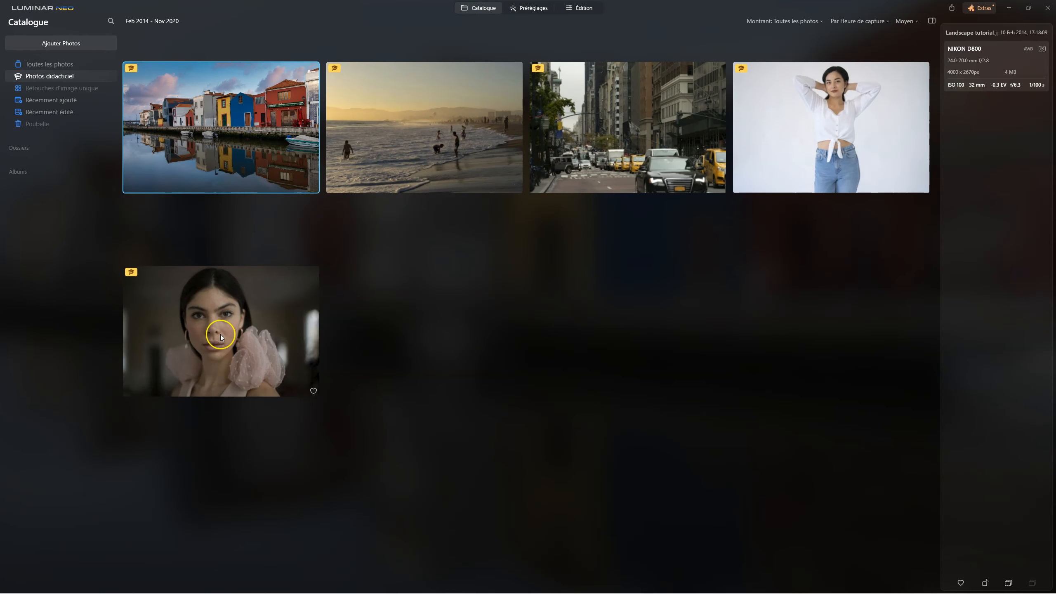
pyautogui.click(439, 131)
pyautogui.click(582, 7)
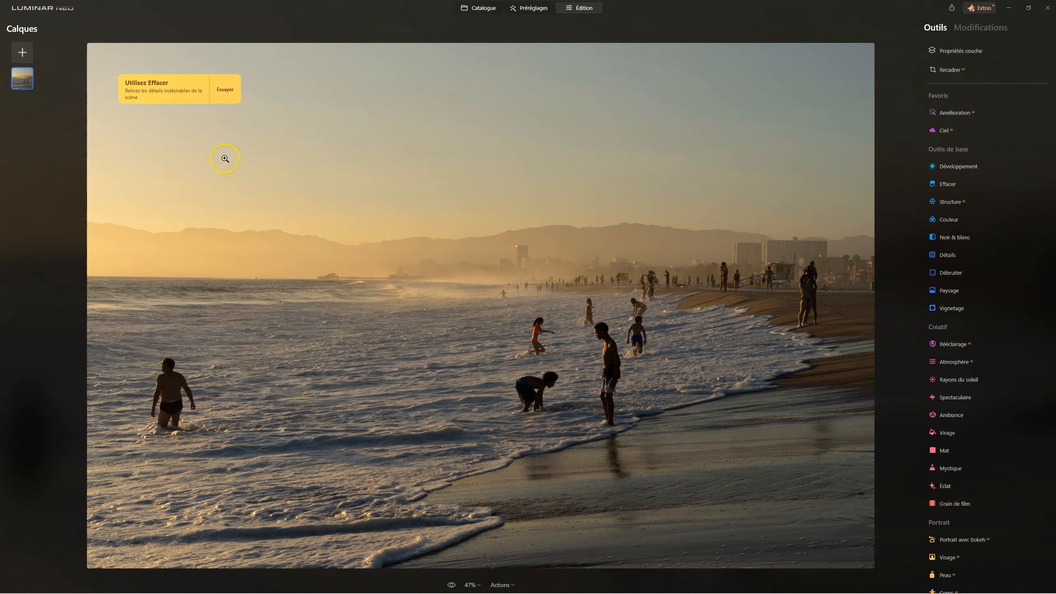
# Erase the lone man wading in the surf on the photo's left side with the Effacer tool at size 56.
pyautogui.click(162, 91)
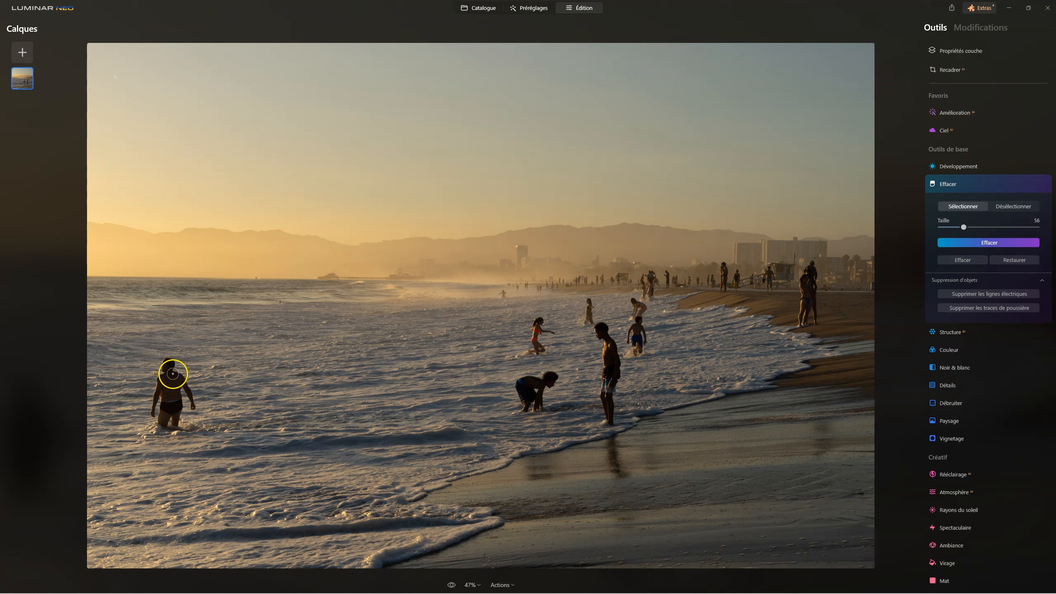
pyautogui.moveTo(173, 368)
pyautogui.mouseDown()
pyautogui.moveTo(174, 417)
pyautogui.moveTo(170, 384)
pyautogui.moveTo(152, 400)
pyautogui.moveTo(166, 383)
pyautogui.moveTo(157, 422)
pyautogui.moveTo(194, 395)
pyautogui.moveTo(171, 415)
pyautogui.moveTo(190, 390)
pyautogui.moveTo(178, 373)
pyautogui.moveTo(203, 418)
pyautogui.mouseUp()
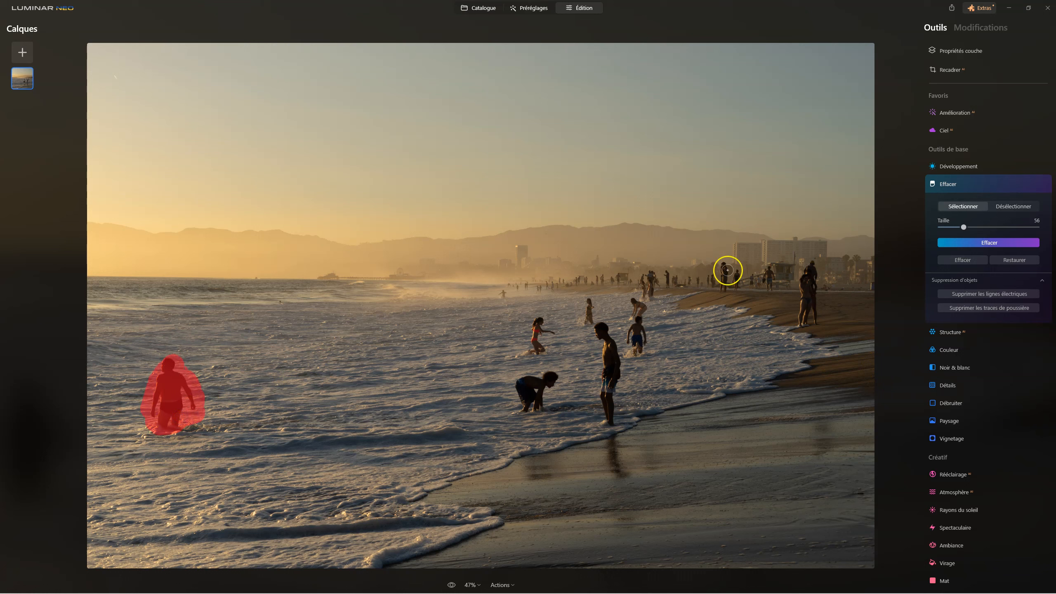
pyautogui.click(996, 242)
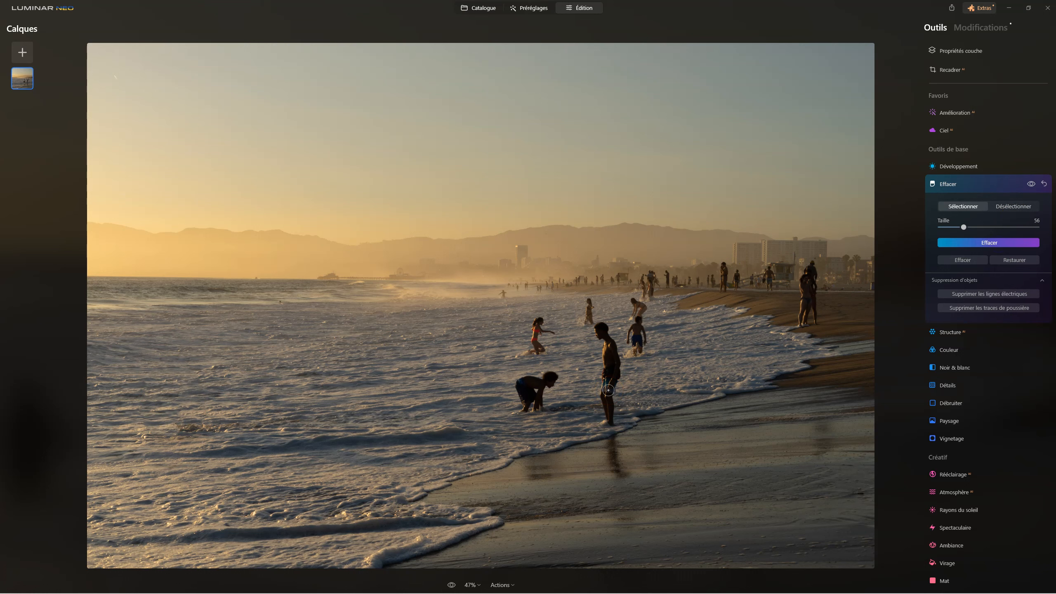
# Mark and erase the other bathers near the shoreline, and reset the Effacer tool's changes.
pyautogui.moveTo(599, 331)
pyautogui.mouseDown()
pyautogui.moveTo(625, 392)
pyautogui.moveTo(608, 426)
pyautogui.moveTo(611, 355)
pyautogui.moveTo(599, 387)
pyautogui.mouseUp()
pyautogui.moveTo(538, 378); pyautogui.dragTo(549, 407)
pyautogui.moveTo(541, 321)
pyautogui.mouseDown()
pyautogui.moveTo(532, 335)
pyautogui.moveTo(540, 329)
pyautogui.mouseUp()
pyautogui.moveTo(638, 310)
pyautogui.mouseDown()
pyautogui.moveTo(644, 353)
pyautogui.moveTo(634, 300)
pyautogui.moveTo(586, 312)
pyautogui.mouseUp()
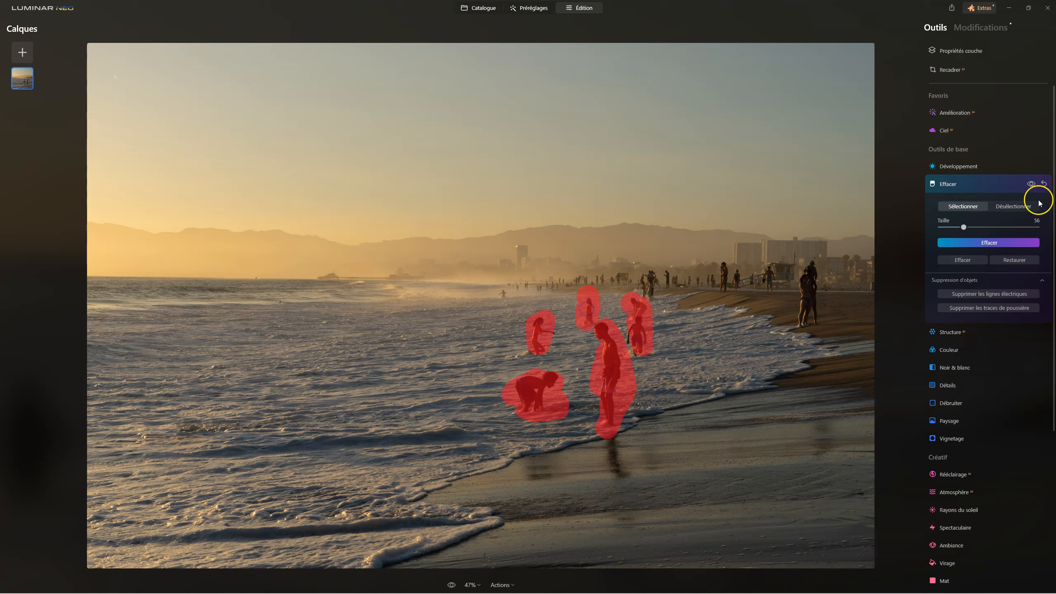
pyautogui.click(996, 249)
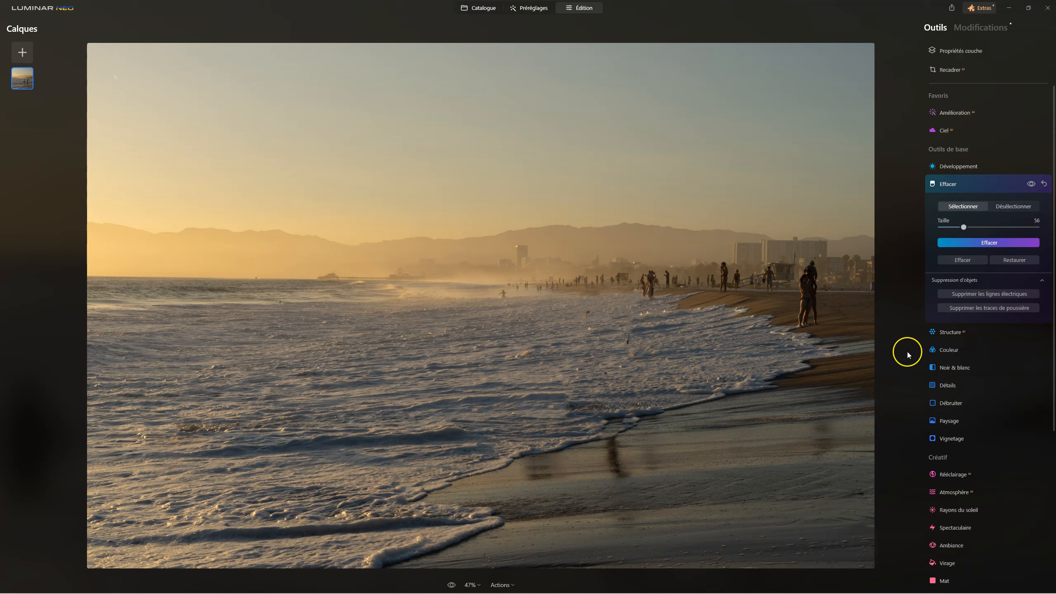
pyautogui.click(1044, 184)
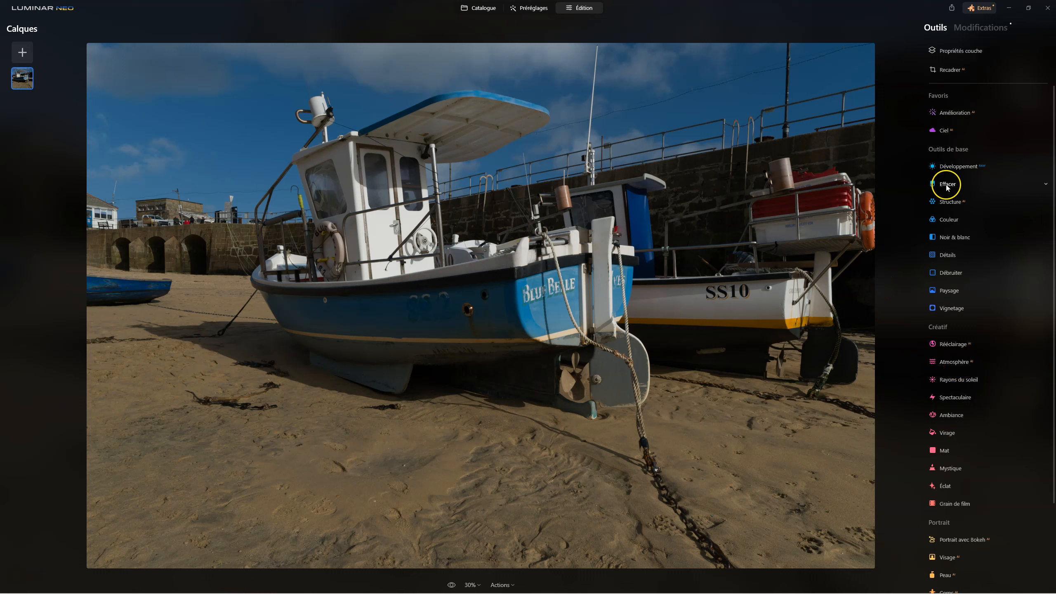
# Set the Accent of the Amélioration tool to 60 on the beached boats photo.
pyautogui.click(944, 113)
pyautogui.moveTo(941, 156); pyautogui.dragTo(978, 156)
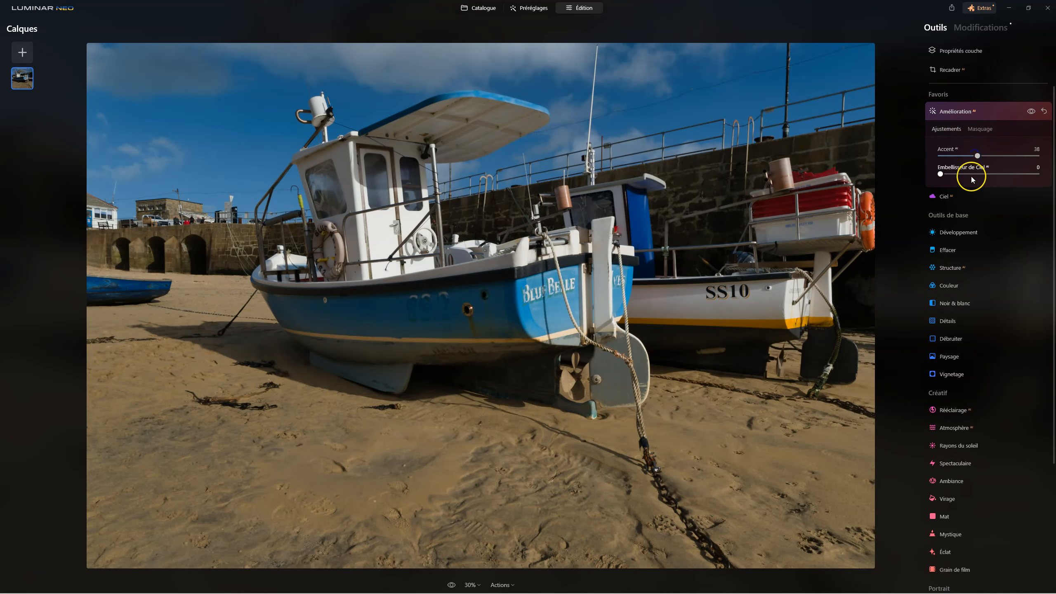
pyautogui.moveTo(976, 155); pyautogui.dragTo(999, 156)
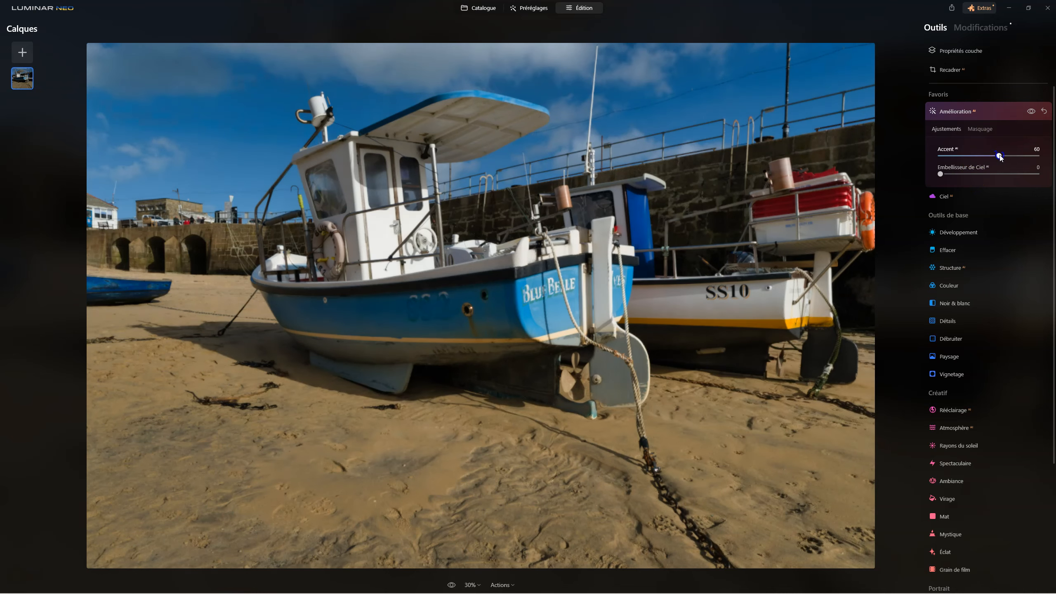
# Display the histogram and compare the enhanced boat photo with its original.
pyautogui.rightClick(655, 314)
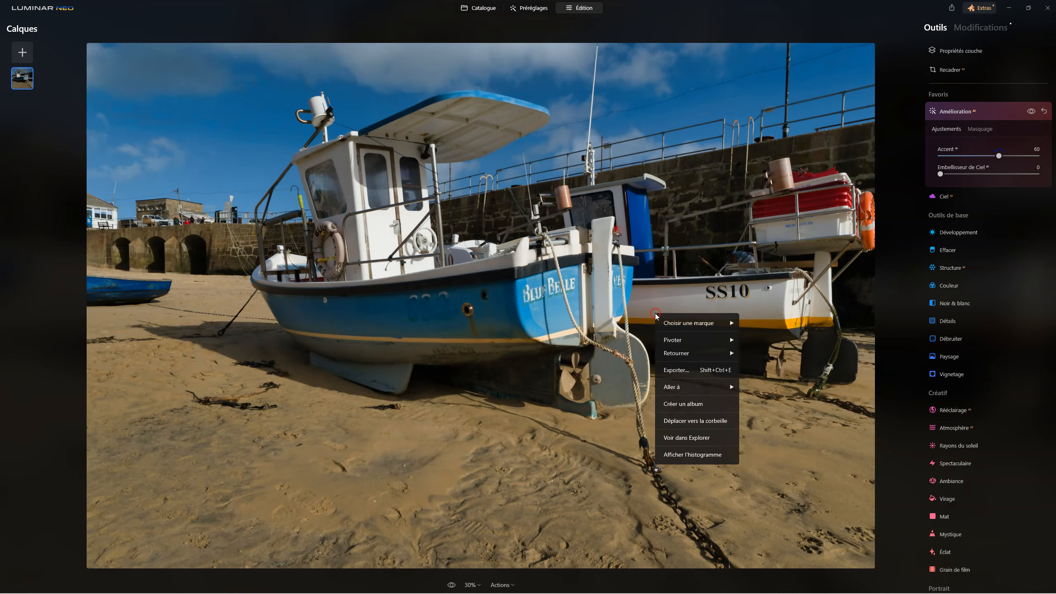
pyautogui.click(691, 454)
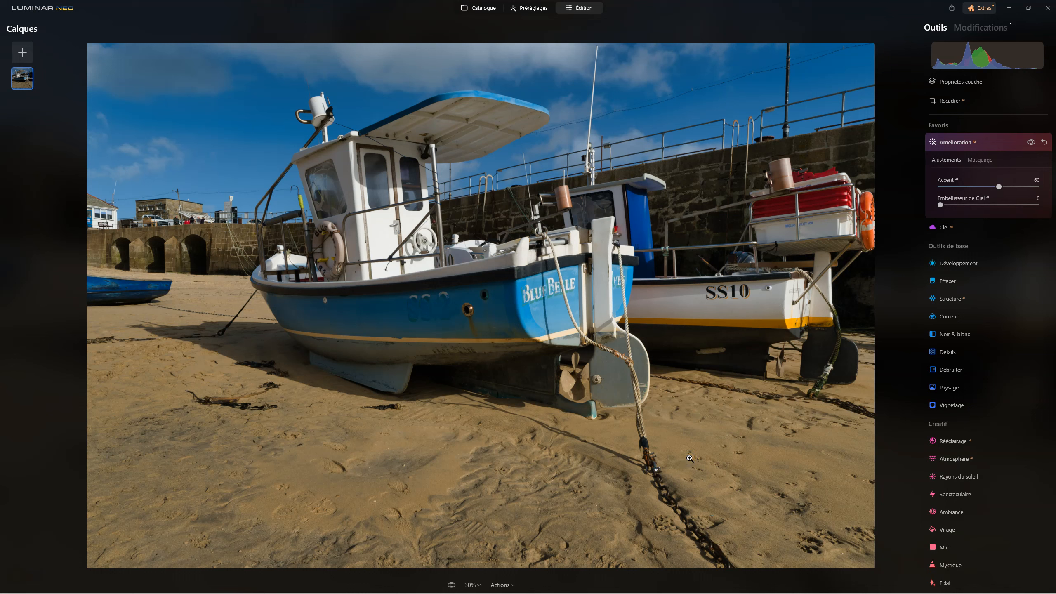
pyautogui.click(954, 142)
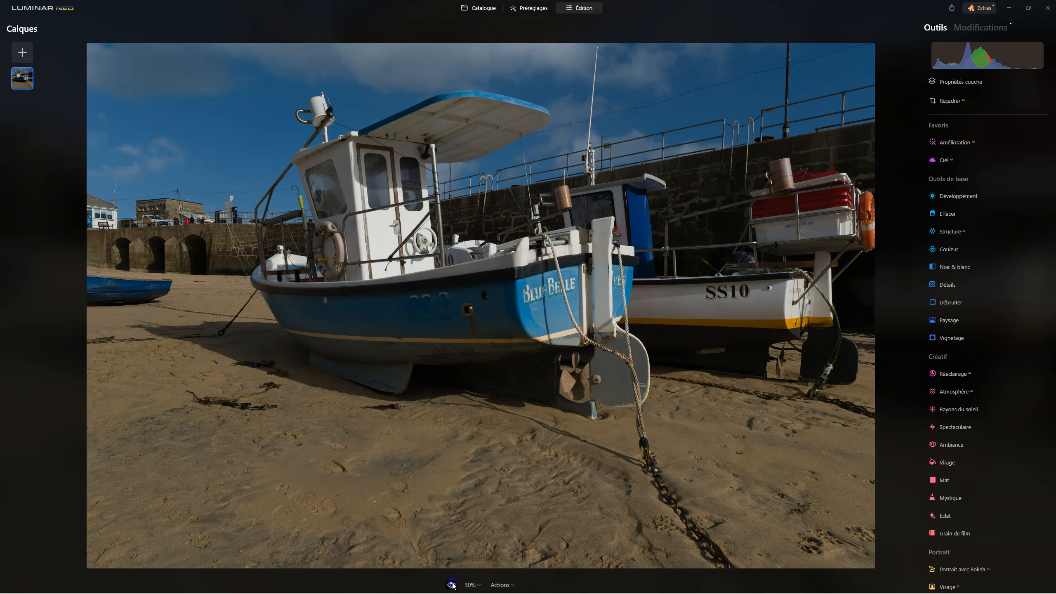
pyautogui.click(452, 585)
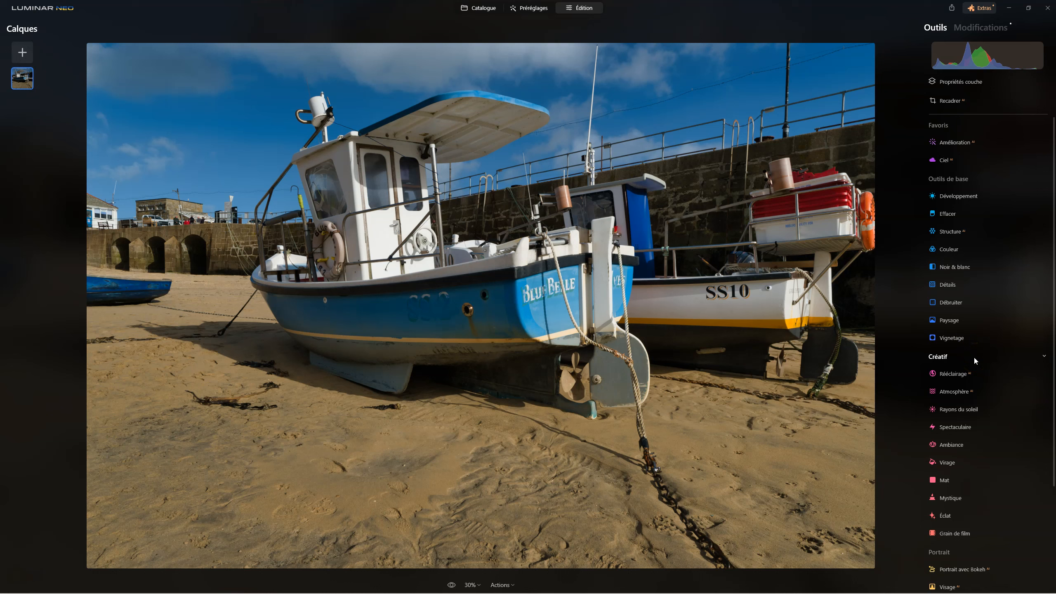
# Apply the Spectaculaire effect to the boat photo with a Quantité of 73, and compare the photo with and without it.
pyautogui.click(944, 428)
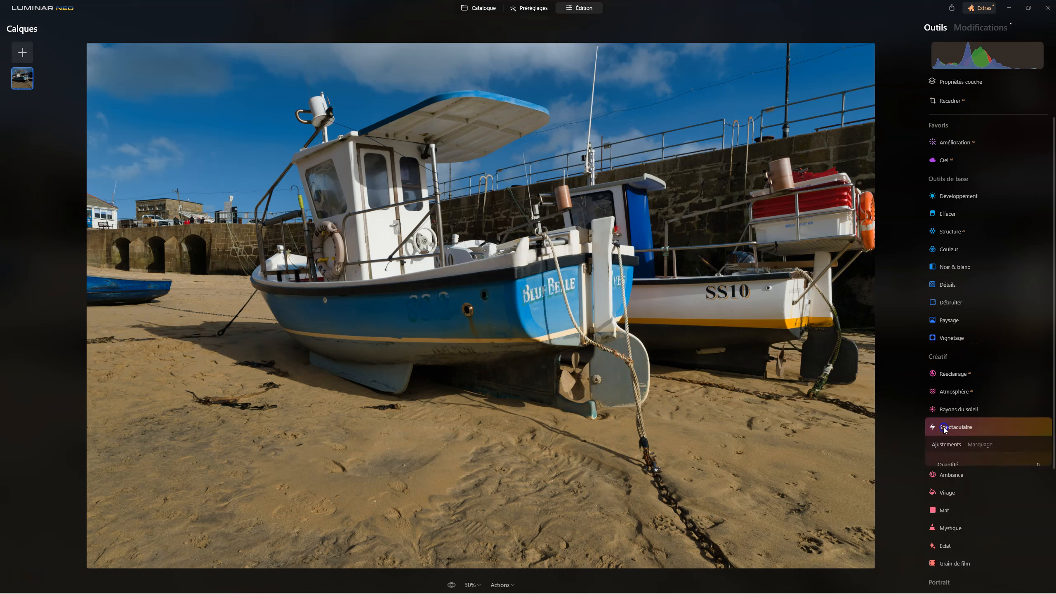
pyautogui.scroll(-3, 946, 416)
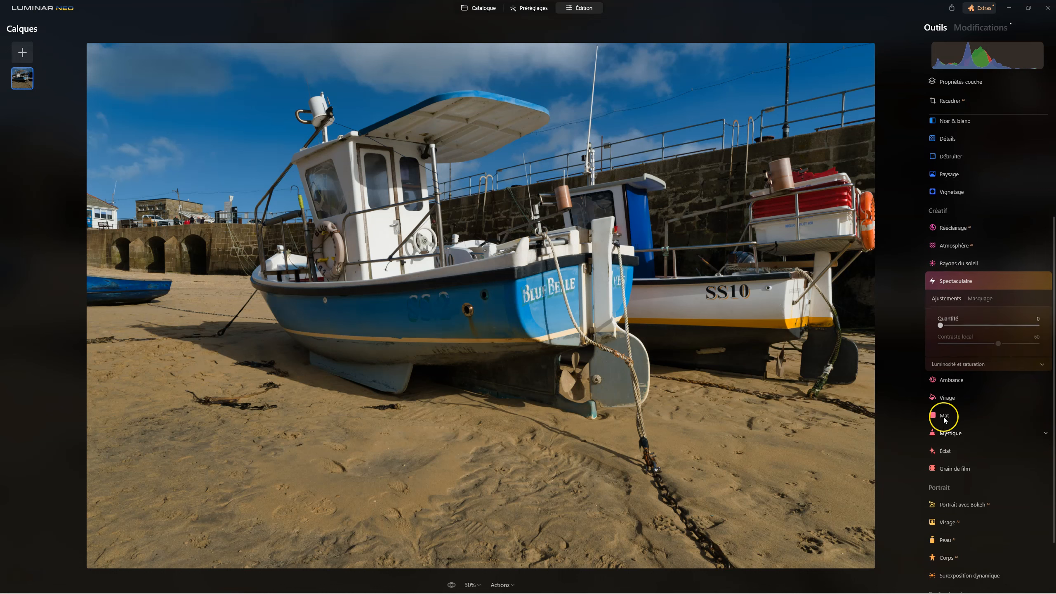
pyautogui.click(945, 324)
pyautogui.click(953, 361)
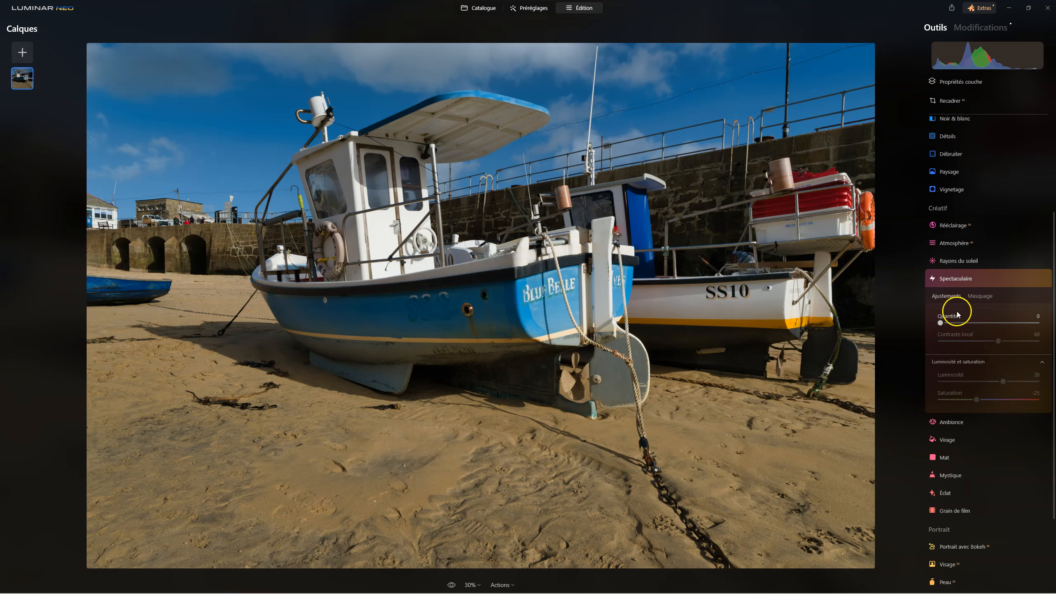
pyautogui.moveTo(945, 325); pyautogui.dragTo(1013, 324)
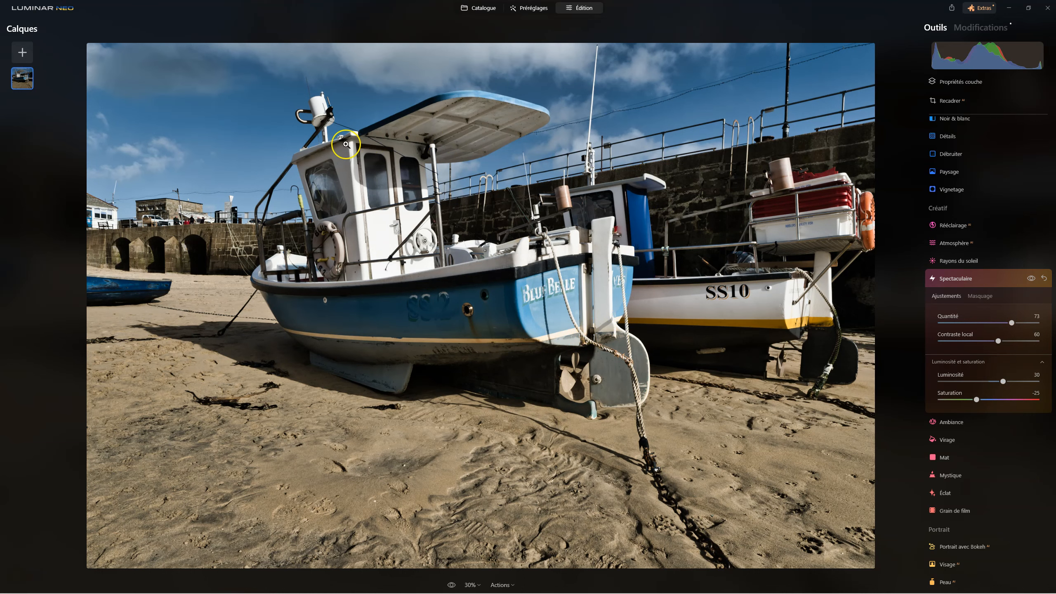
pyautogui.click(1030, 279)
pyautogui.click(1030, 279)
pyautogui.click(1029, 281)
pyautogui.click(1029, 281)
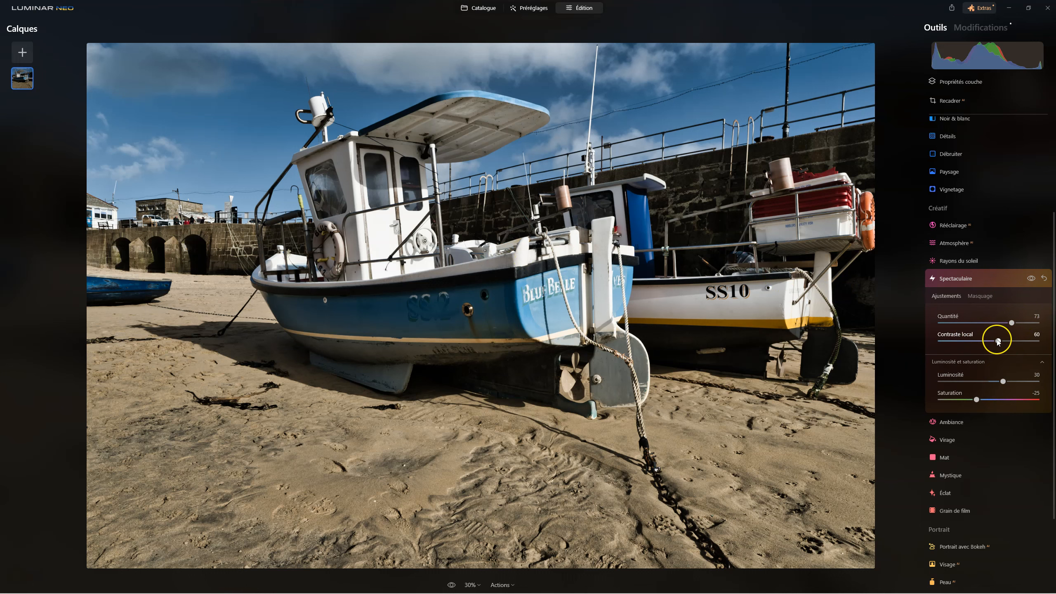
# Set the Spectaculaire effect's local contrast to 80, luminosity to 42 and saturation to -100, and compare before and after.
pyautogui.moveTo(998, 342); pyautogui.dragTo(1020, 339)
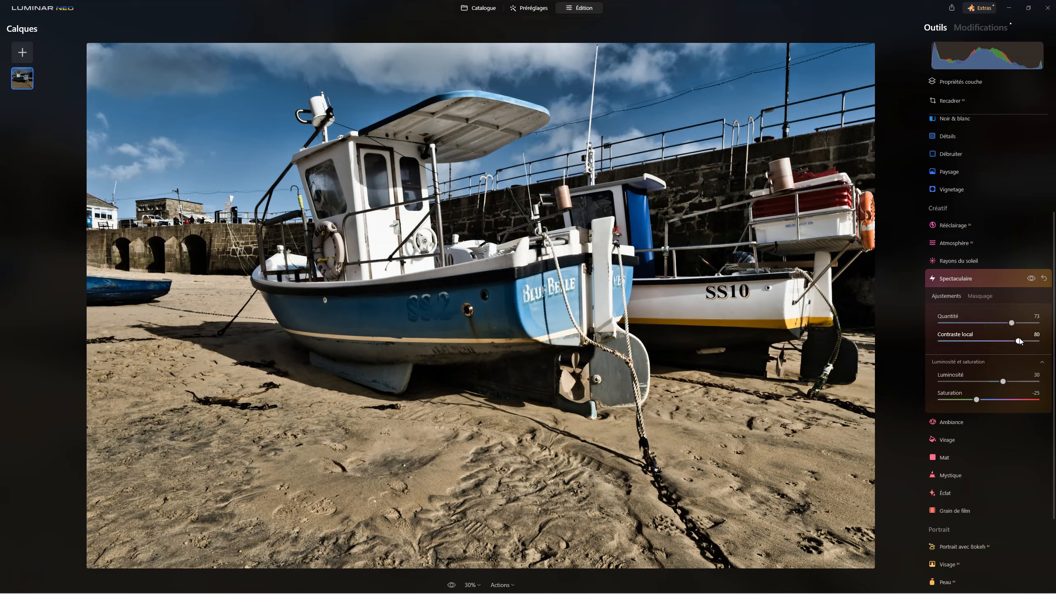
pyautogui.moveTo(1004, 381)
pyautogui.mouseDown()
pyautogui.moveTo(969, 382)
pyautogui.moveTo(1011, 379)
pyautogui.mouseUp()
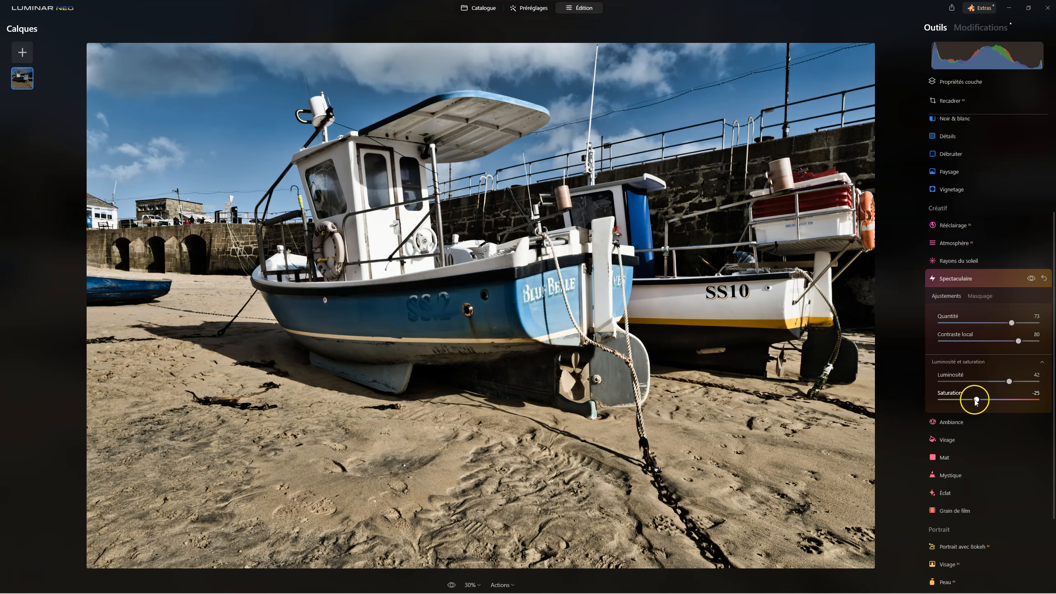
pyautogui.moveTo(978, 400); pyautogui.dragTo(939, 403)
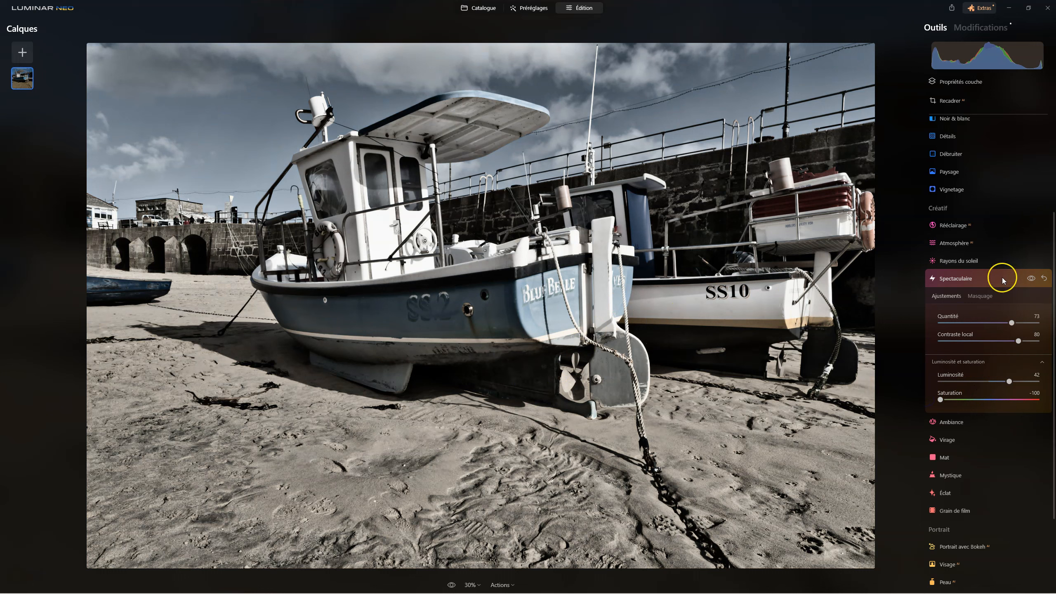
pyautogui.click(1032, 278)
pyautogui.click(1032, 279)
pyautogui.click(1032, 279)
pyautogui.click(1032, 279)
pyautogui.click(969, 281)
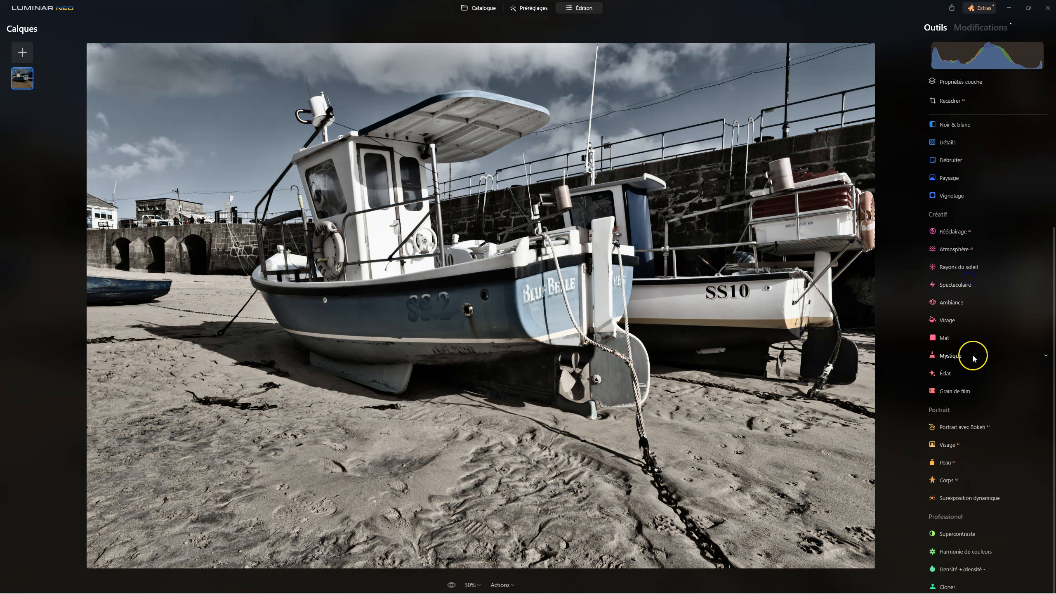
# Apply Supercontraste to the boat photo's shadows with a contrast of 34 and a balance of 57.
pyautogui.click(956, 534)
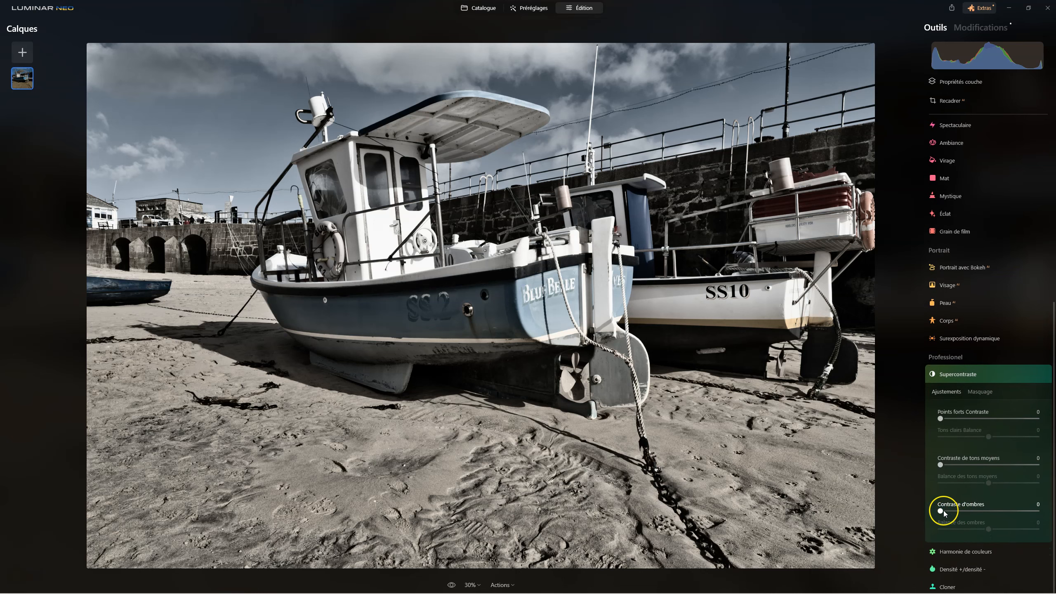
pyautogui.moveTo(941, 511); pyautogui.dragTo(1017, 528)
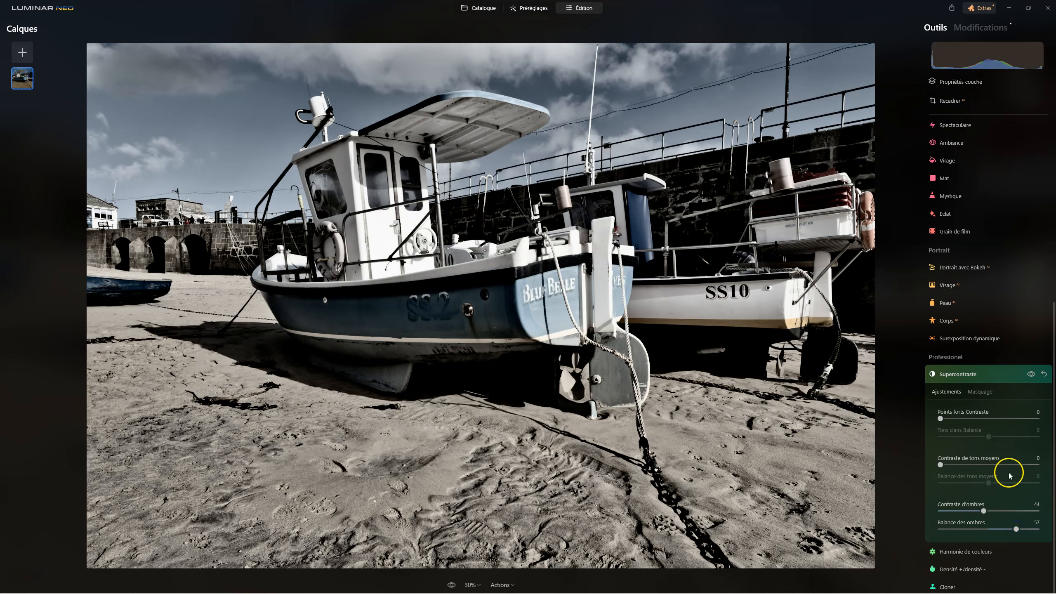
pyautogui.moveTo(983, 511); pyautogui.dragTo(960, 508)
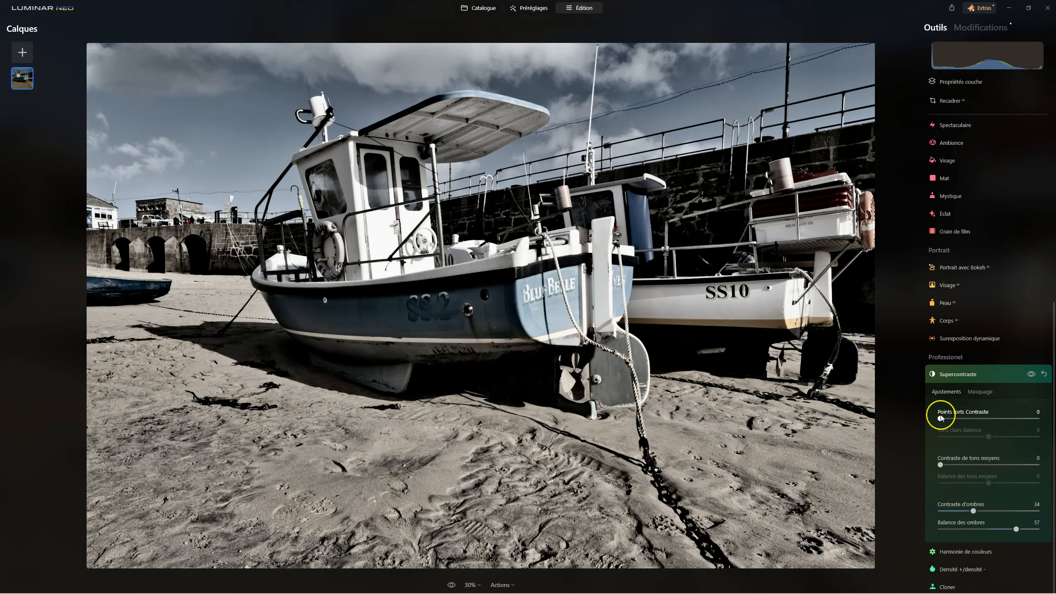
# Set Supercontraste highlights to contrast 31 and balance -1, and midtones to contrast 29 and balance -45.
pyautogui.moveTo(941, 419); pyautogui.dragTo(1005, 435)
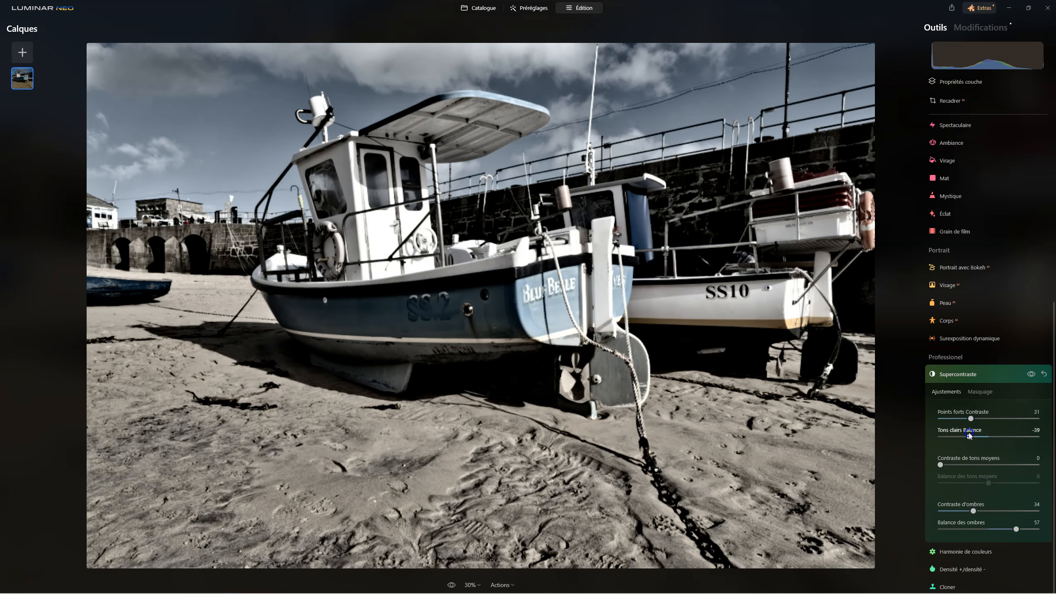
pyautogui.moveTo(939, 434); pyautogui.dragTo(982, 434)
pyautogui.moveTo(941, 466); pyautogui.dragTo(966, 481)
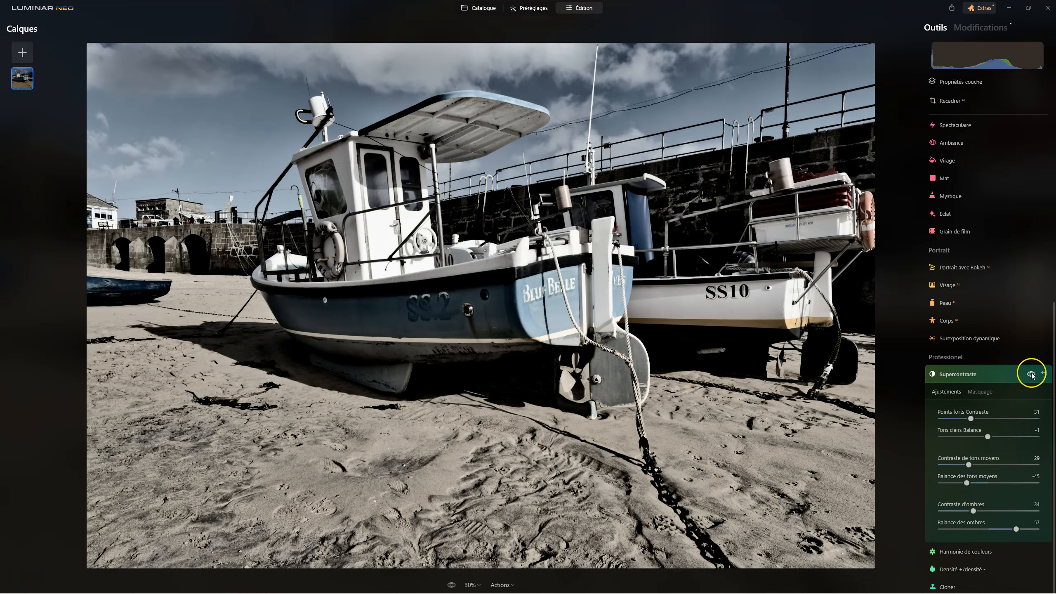
# Compare the boat photo with and without the Supercontraste adjustment.
pyautogui.moveTo(935, 47)
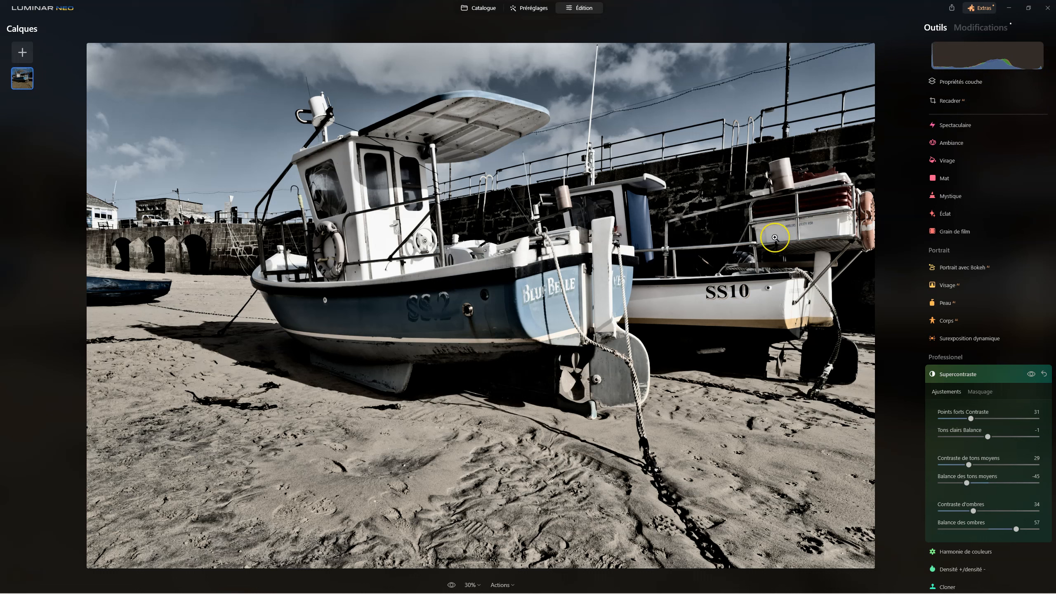
pyautogui.click(1032, 374)
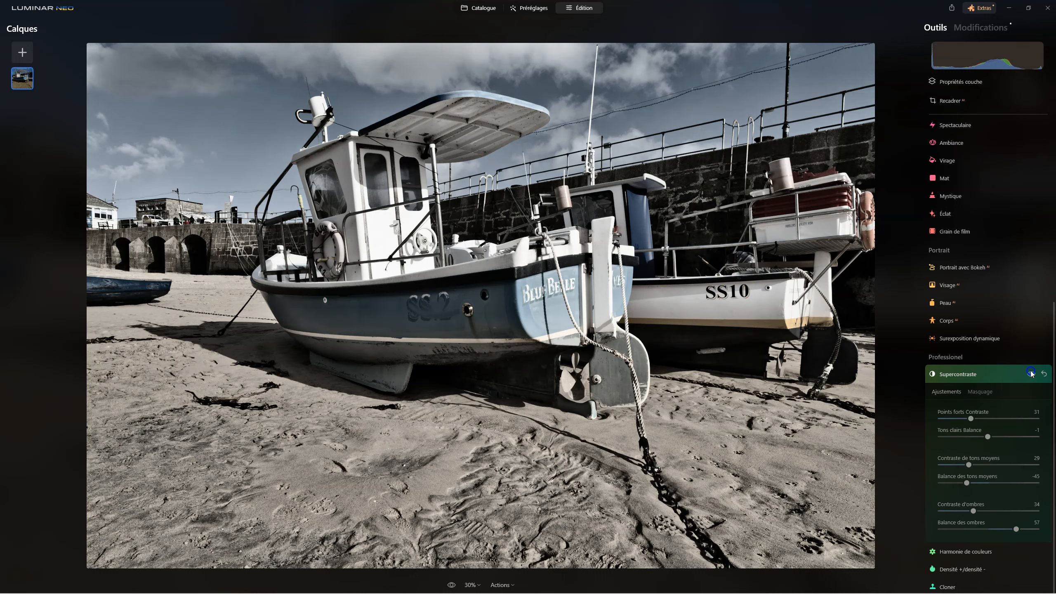
pyautogui.click(1032, 373)
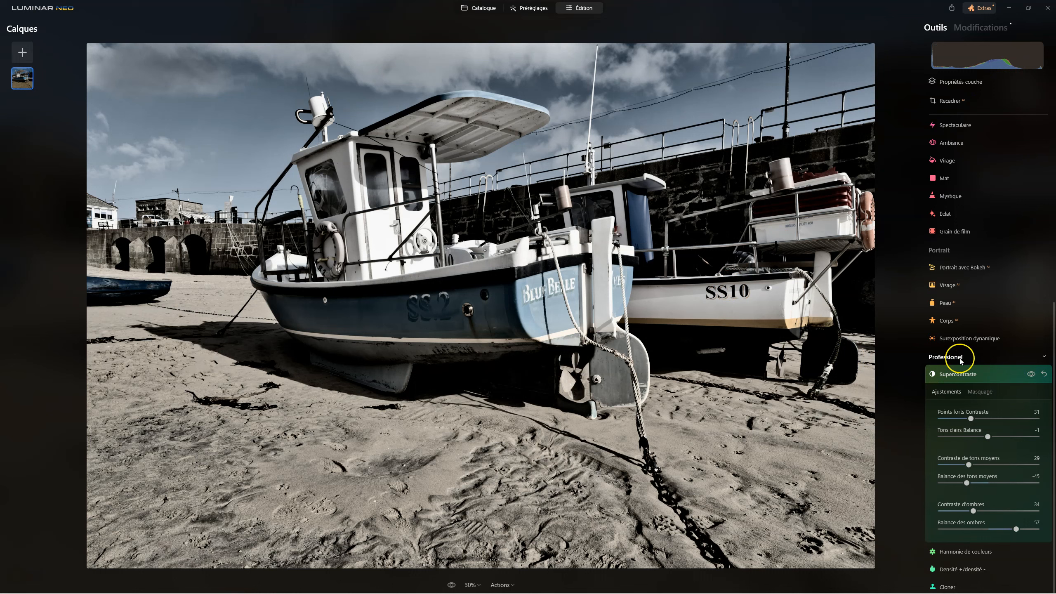
pyautogui.click(961, 377)
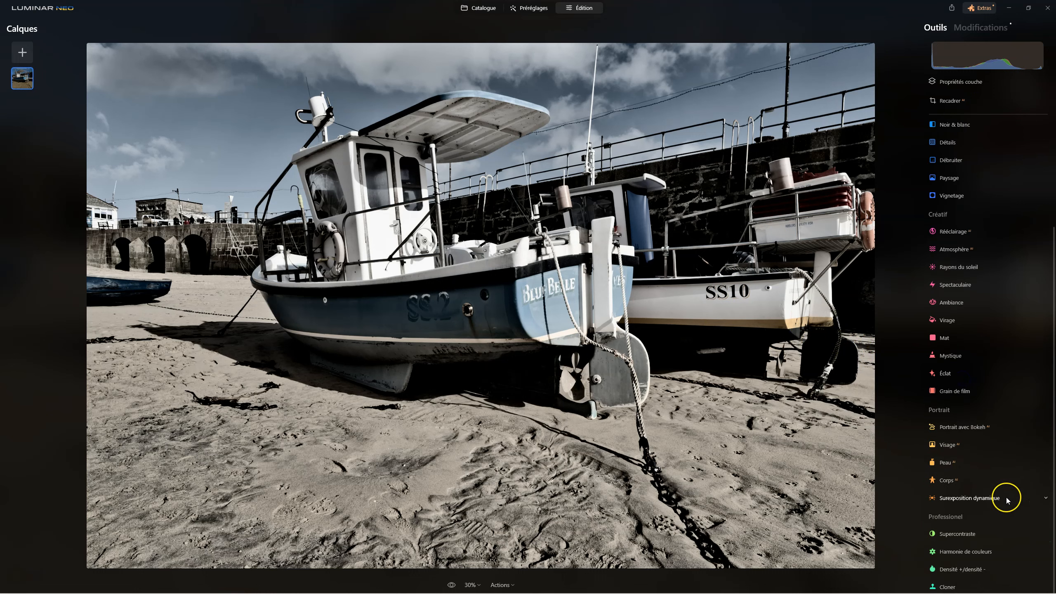
# Apply Surexposition dynamique to the boat photo with Quantité 62, Surexposition standard 70, Surexposition dynamique 12 and Noirs 43.
pyautogui.click(979, 501)
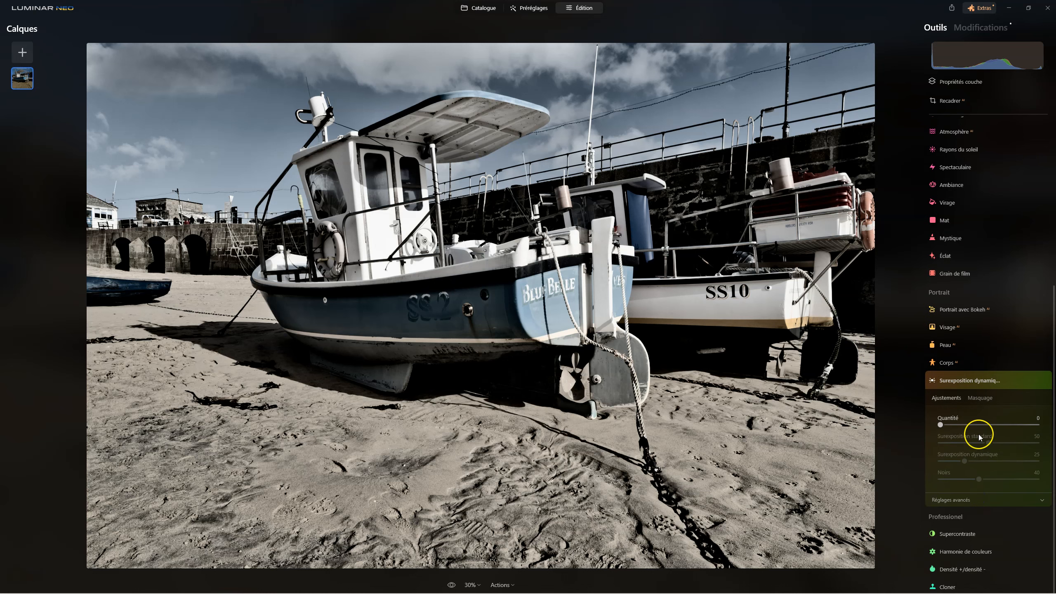
pyautogui.moveTo(941, 425); pyautogui.dragTo(1003, 426)
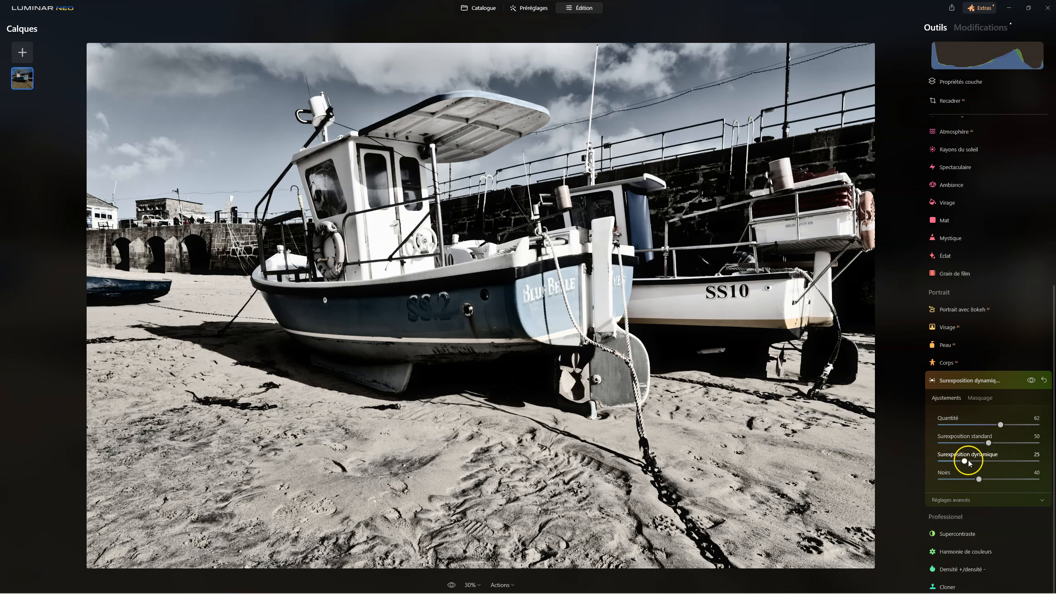
pyautogui.moveTo(989, 443); pyautogui.dragTo(983, 479)
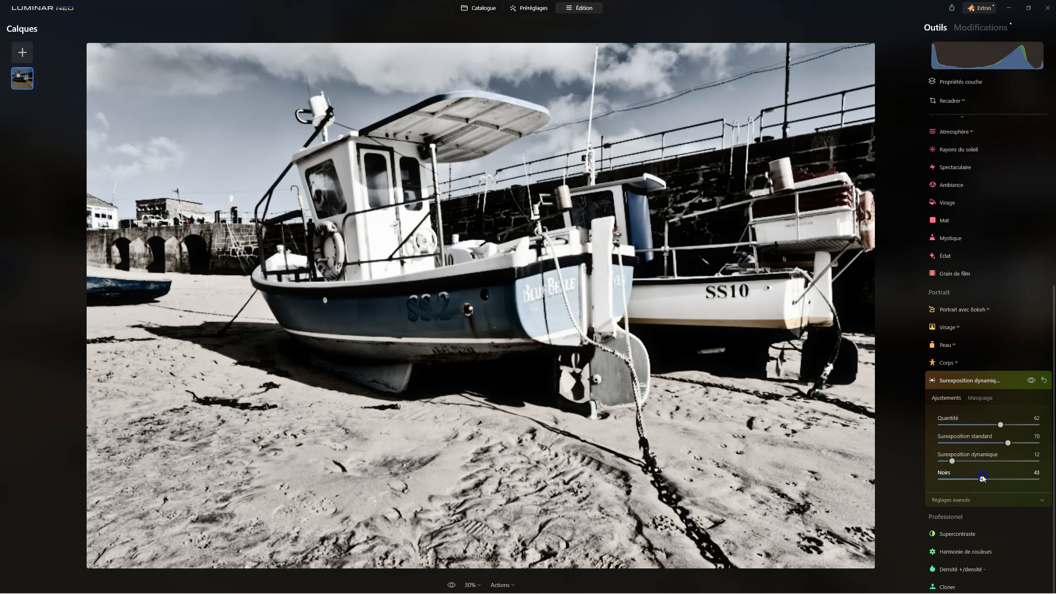
# Set the advanced Surexposition dynamique settings to Éclat 69 and Contraste 43, and compare before and after.
pyautogui.click(958, 499)
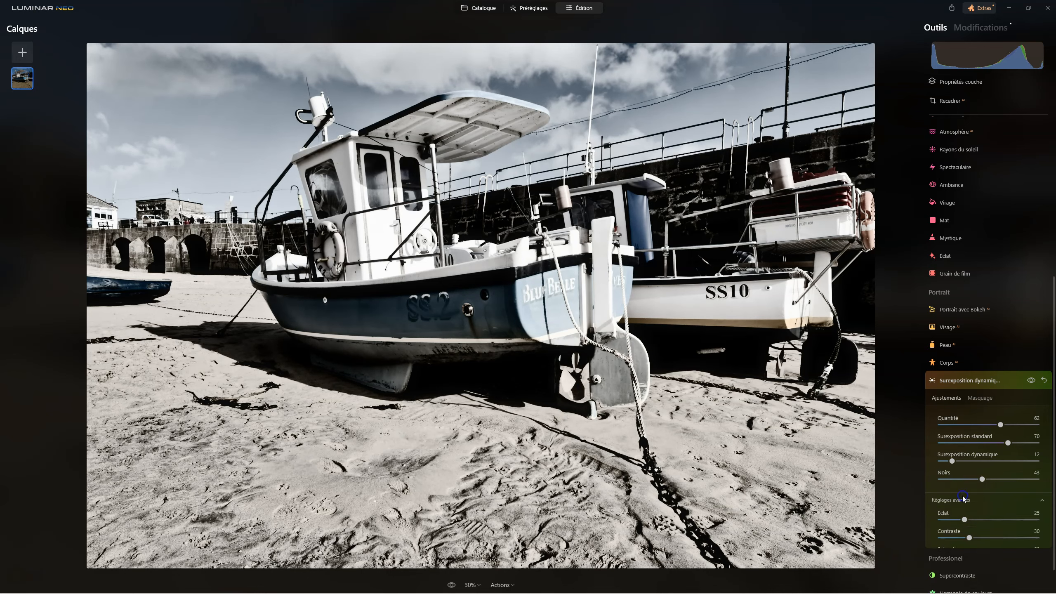
pyautogui.scroll(-1, 966, 493)
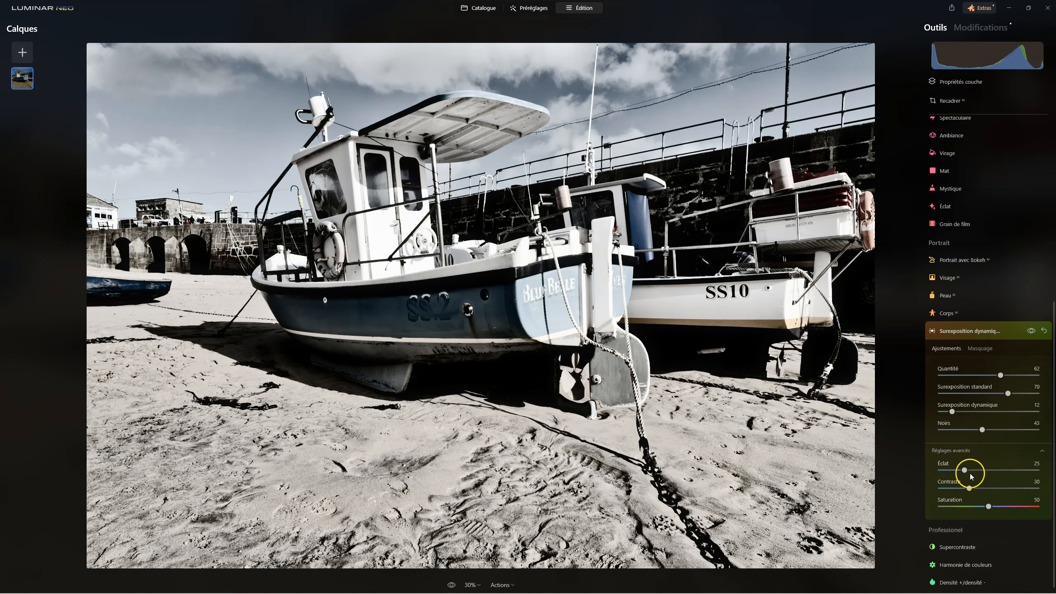
pyautogui.moveTo(965, 470); pyautogui.dragTo(1007, 471)
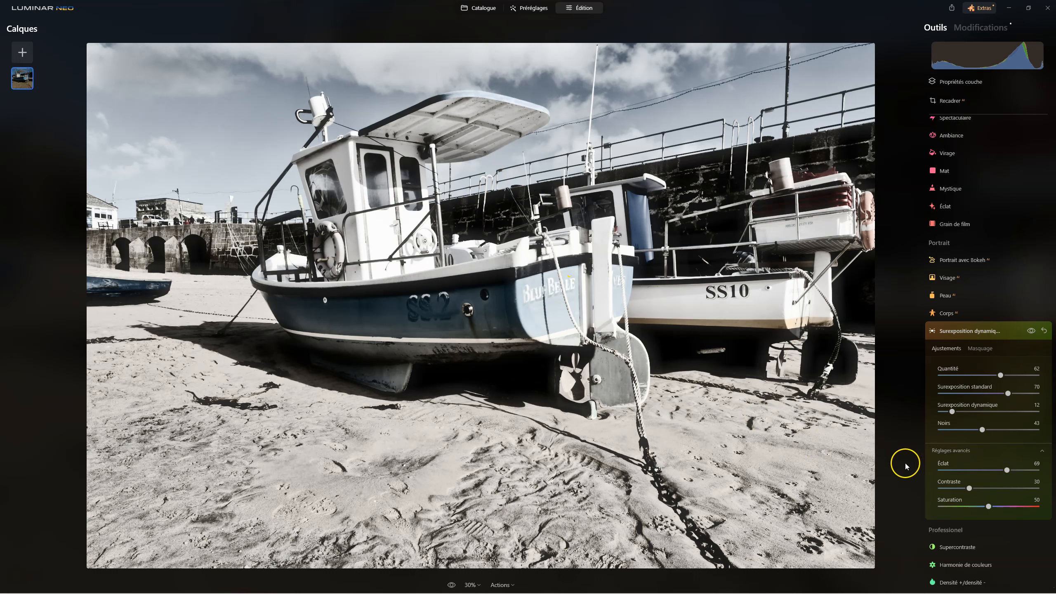
pyautogui.moveTo(968, 491)
pyautogui.mouseDown()
pyautogui.moveTo(952, 490)
pyautogui.moveTo(998, 489)
pyautogui.moveTo(973, 490)
pyautogui.mouseUp()
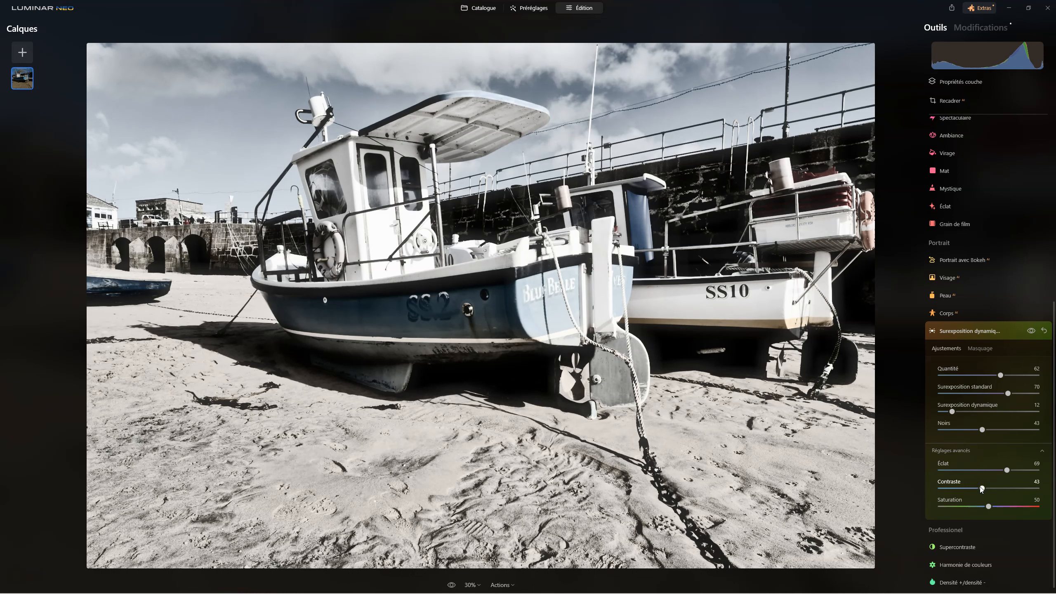
pyautogui.click(1033, 331)
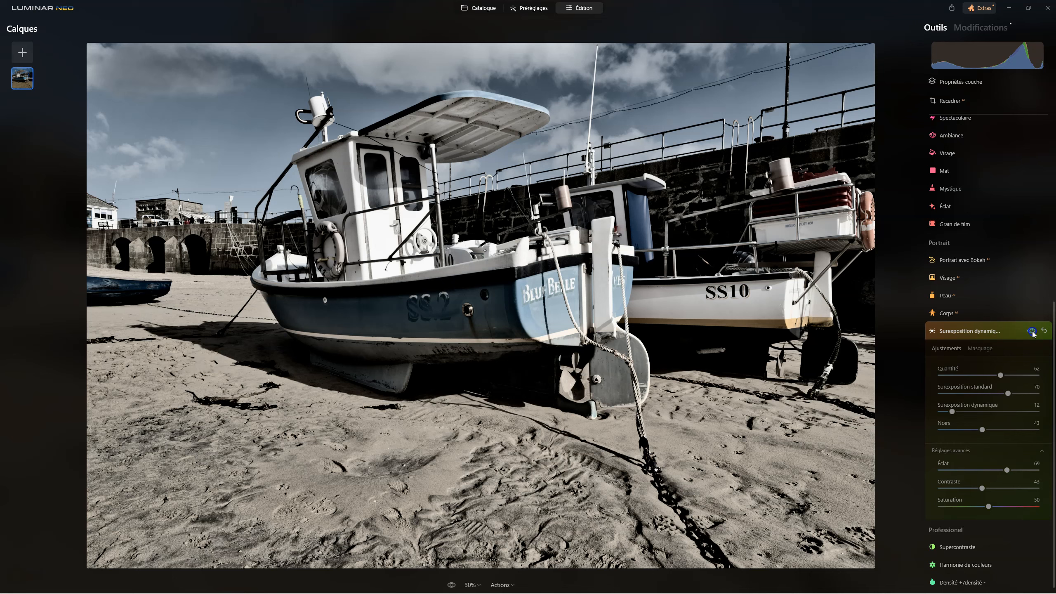
pyautogui.click(1032, 332)
pyautogui.click(977, 333)
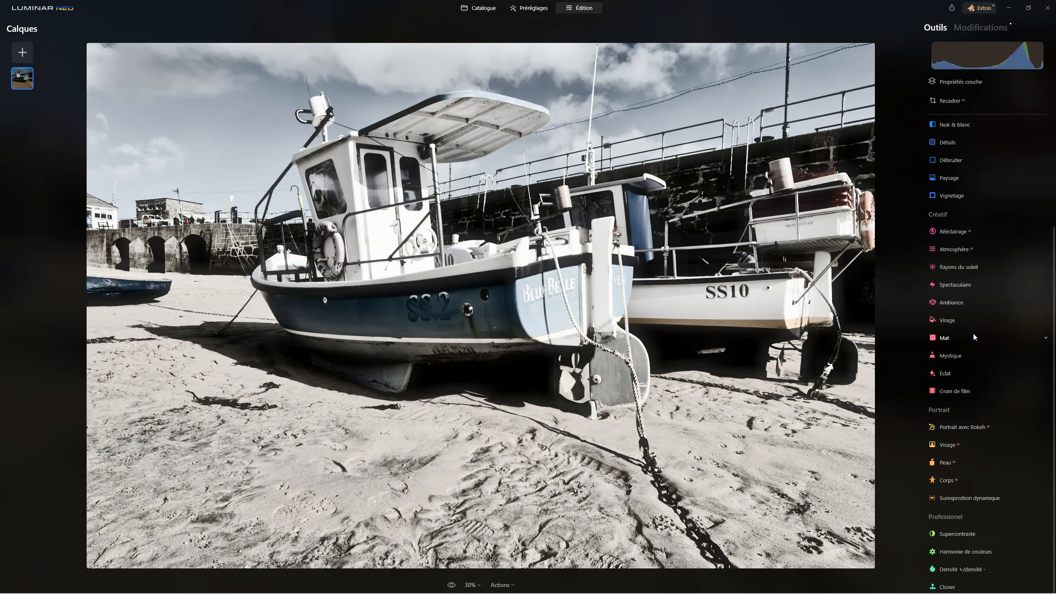
# Compare the fully edited boat photo with the unedited original.
pyautogui.click(973, 337)
pyautogui.click(578, 424)
pyautogui.click(453, 585)
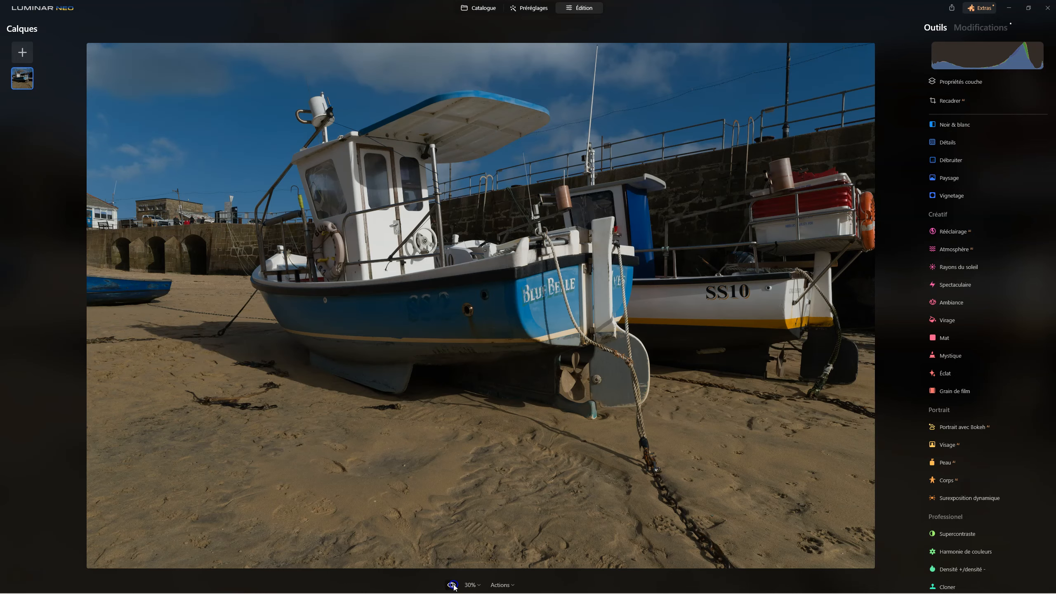
pyautogui.click(453, 585)
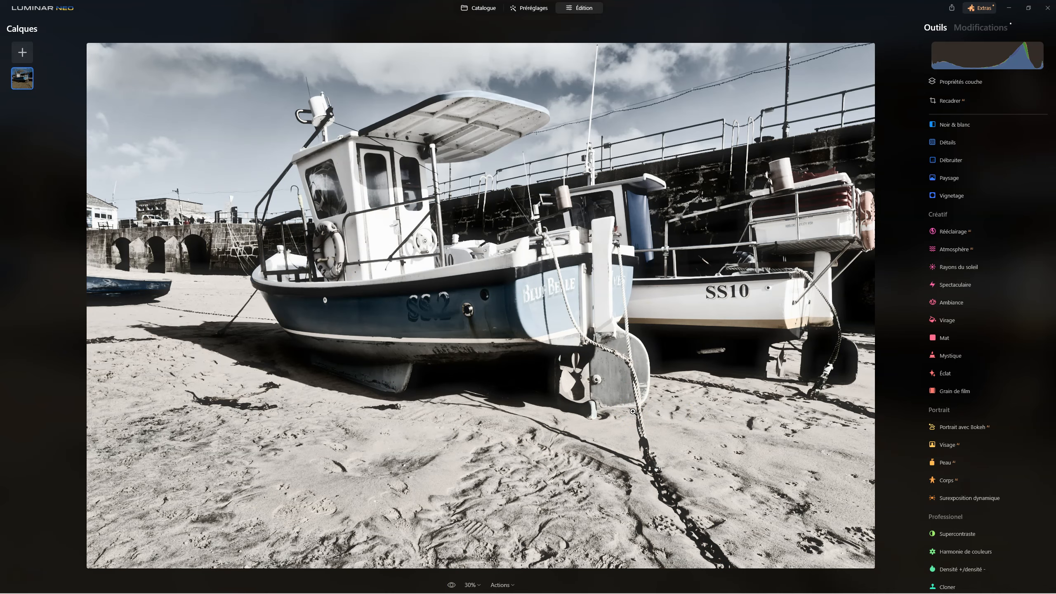
# Crop the boat photo at 2:3 with the AI composition, tightening the frame slightly around the boats, and compare before and after.
pyautogui.scroll(3, 936, 262)
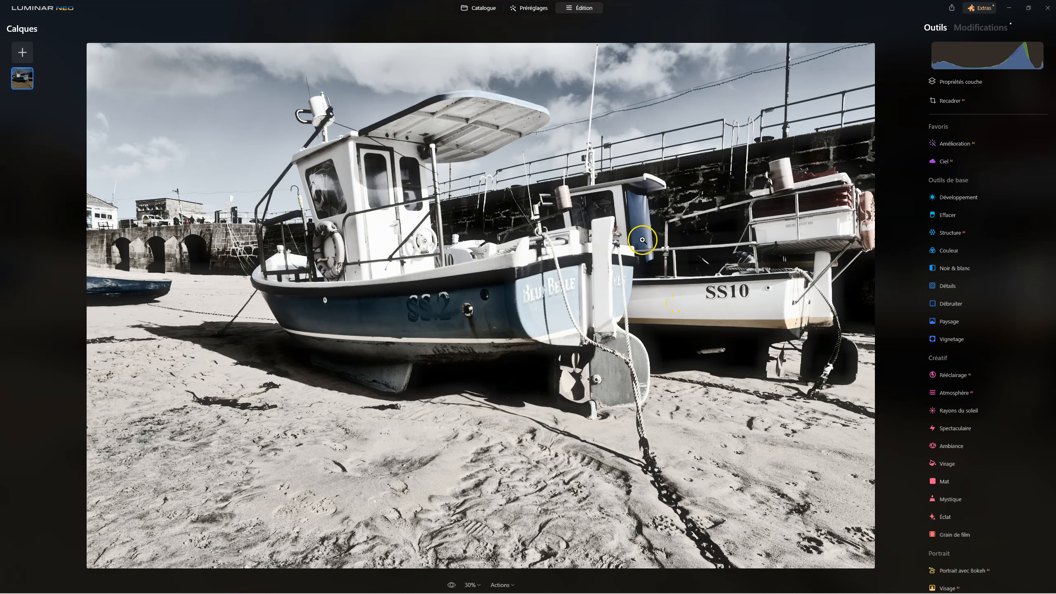
pyautogui.click(957, 101)
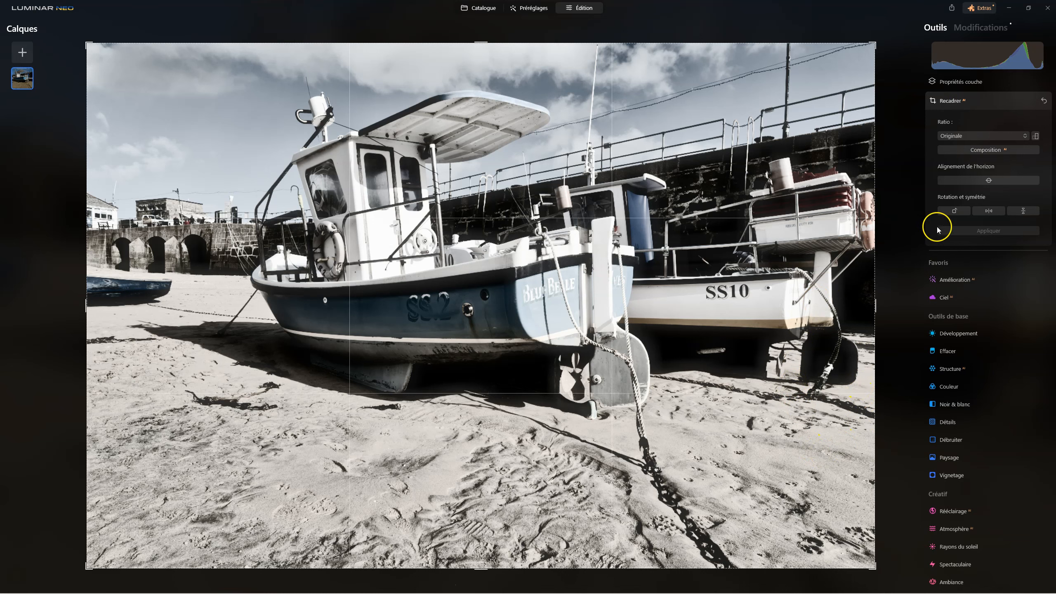
pyautogui.click(986, 150)
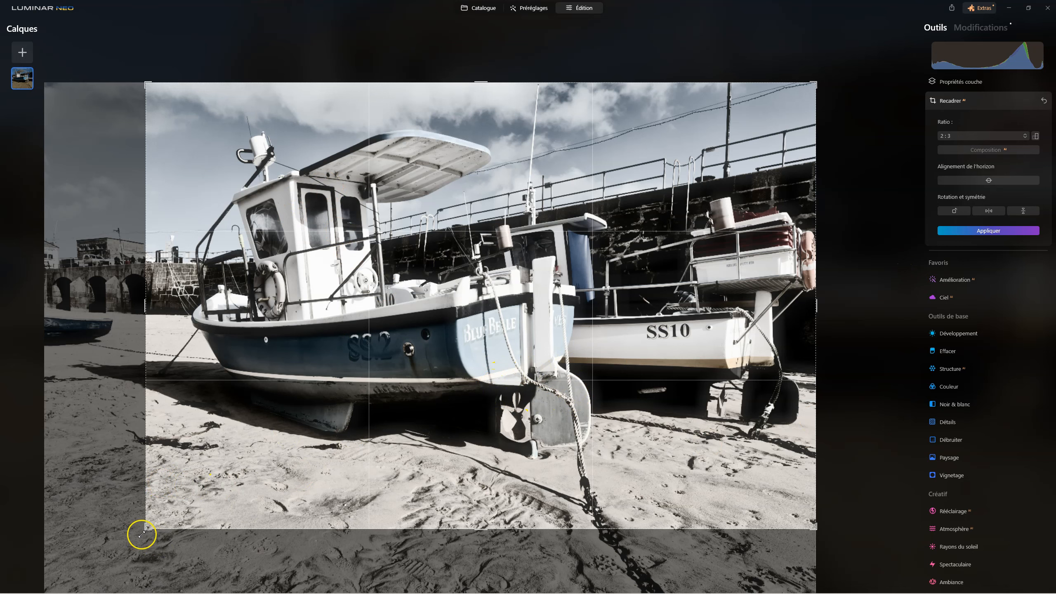
pyautogui.moveTo(149, 530); pyautogui.dragTo(154, 528)
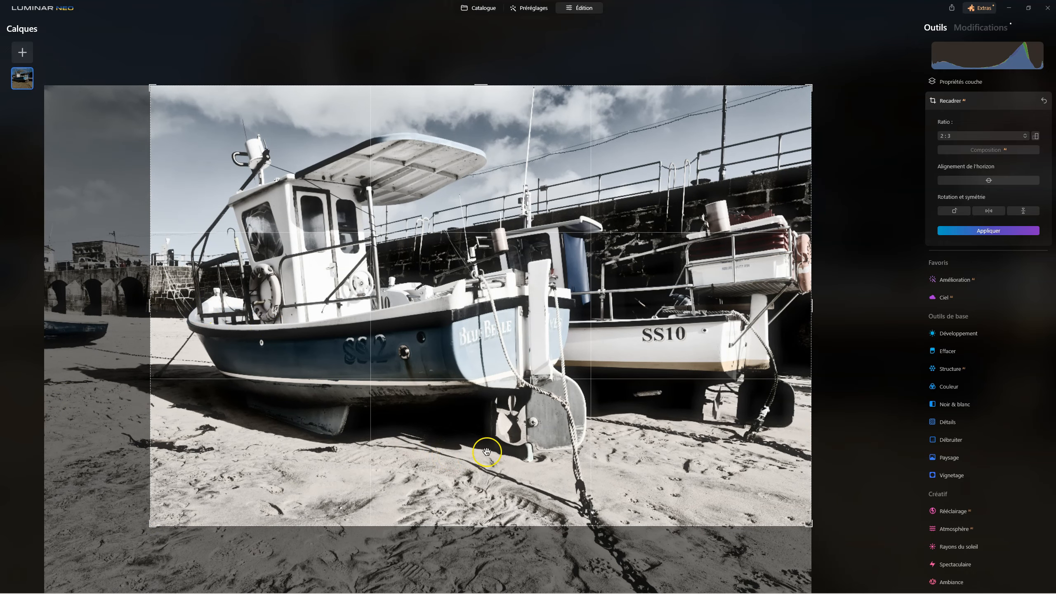
pyautogui.click(957, 101)
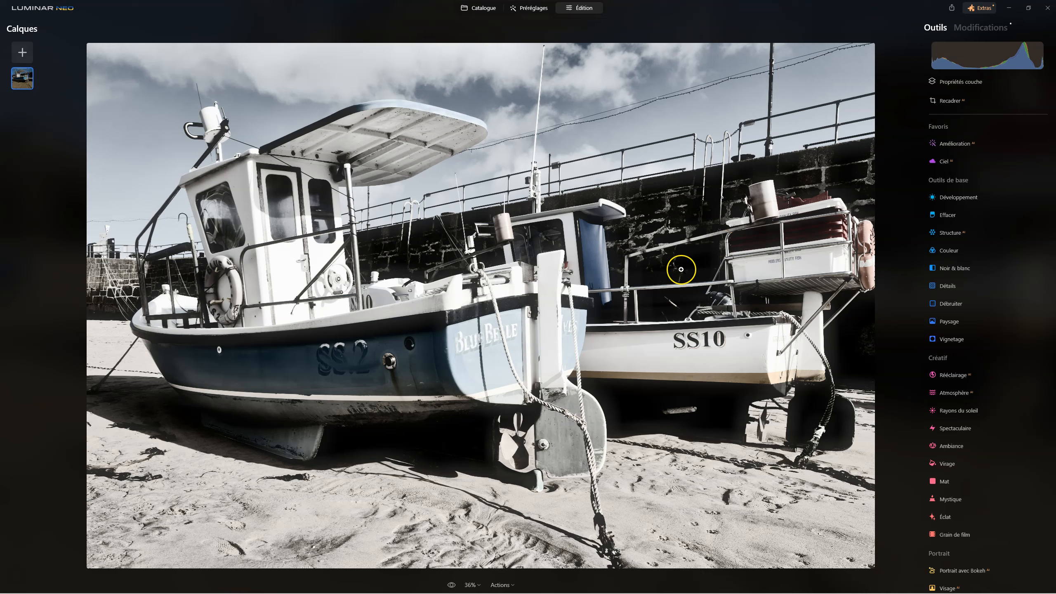
pyautogui.click(451, 585)
pyautogui.click(452, 585)
# Browse the extra extensions from the catalogue and install Fusion HDR, Sans bruit and Agrandissement.
pyautogui.click(483, 9)
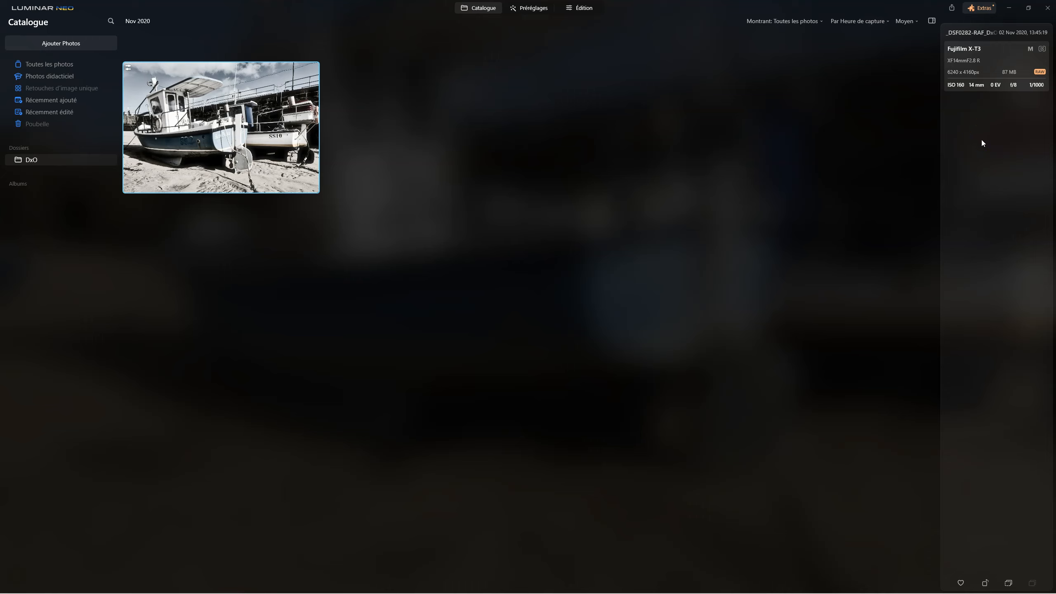
pyautogui.click(981, 7)
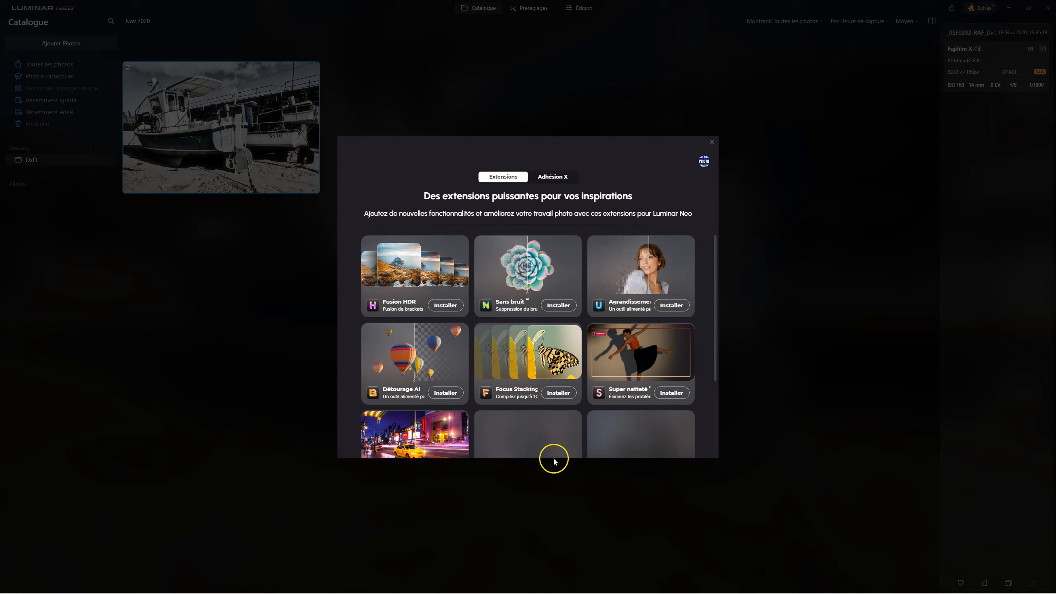
pyautogui.scroll(-2, 580, 436)
pyautogui.scroll(2, 570, 437)
pyautogui.click(444, 305)
pyautogui.click(559, 310)
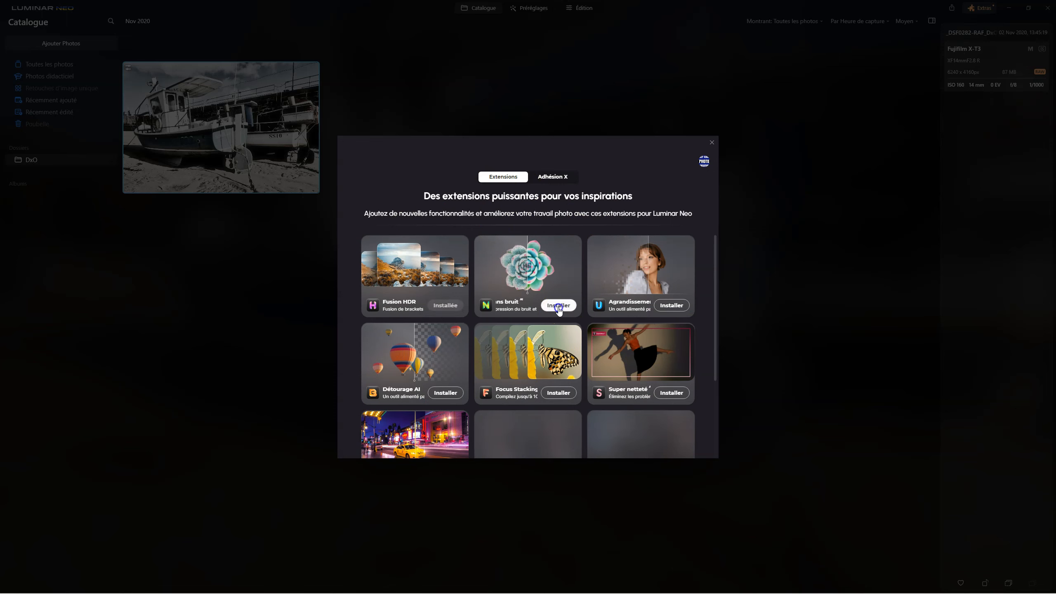
pyautogui.click(670, 305)
# Install the Détourage AI, Focus Stacking, Super netteté and Lumière magique extensions, and check their tools in the photo editor.
pyautogui.click(451, 393)
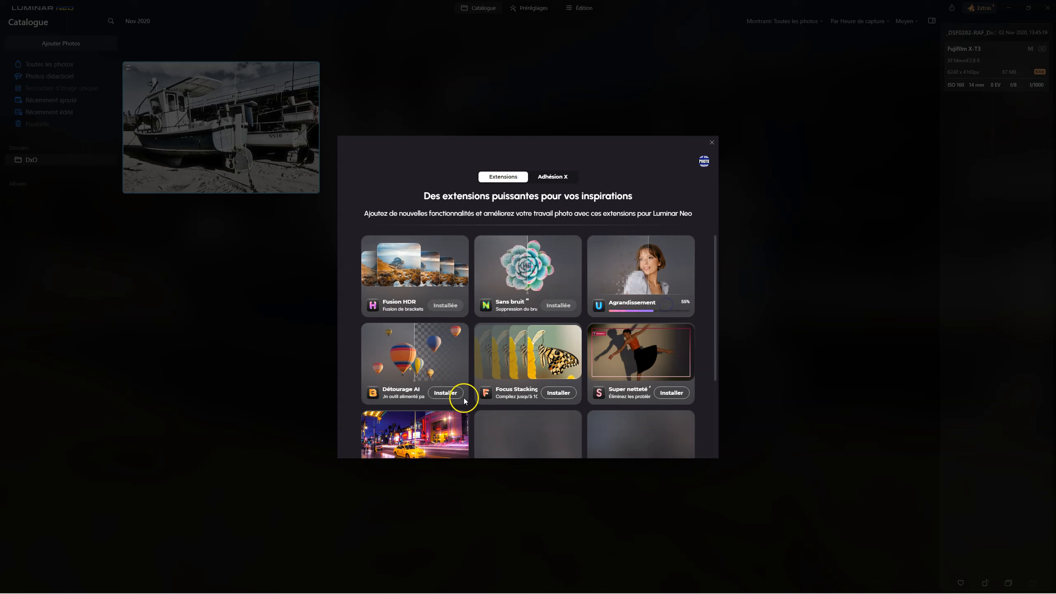
pyautogui.click(559, 392)
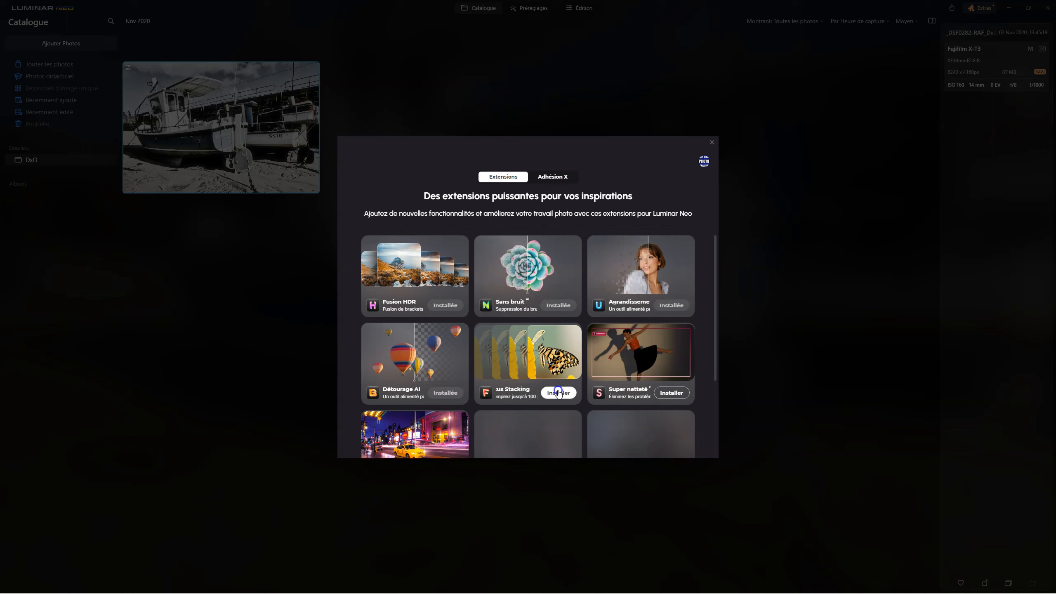
pyautogui.click(671, 393)
pyautogui.scroll(-1, 562, 394)
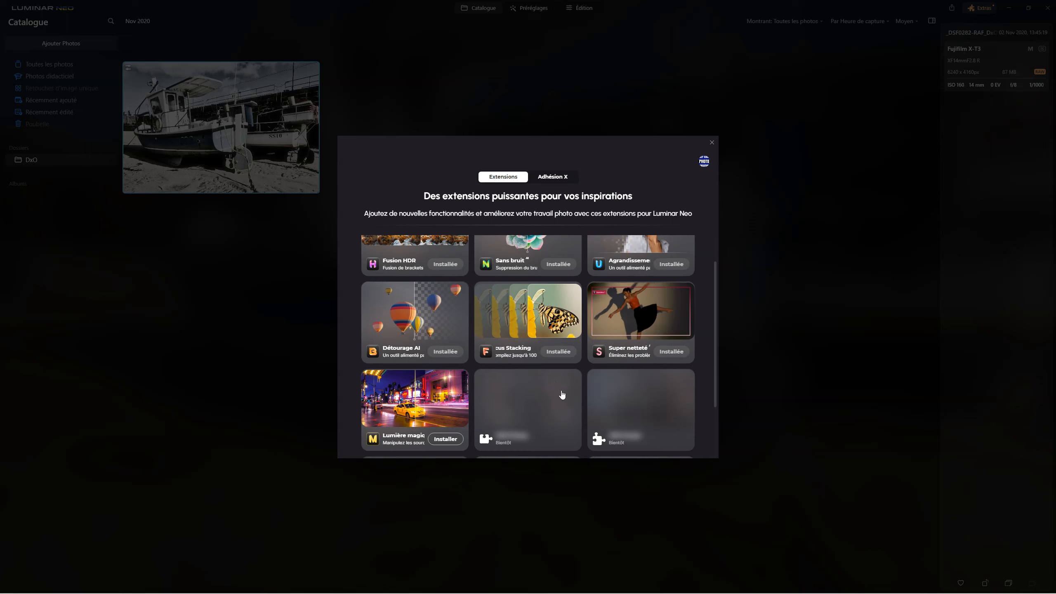
pyautogui.click(452, 438)
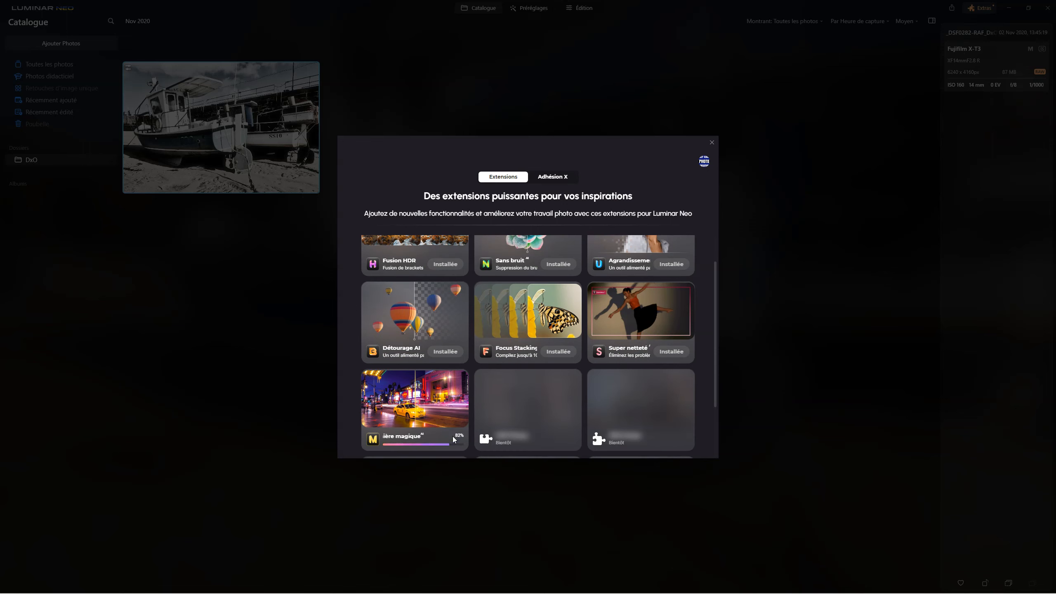
pyautogui.click(711, 144)
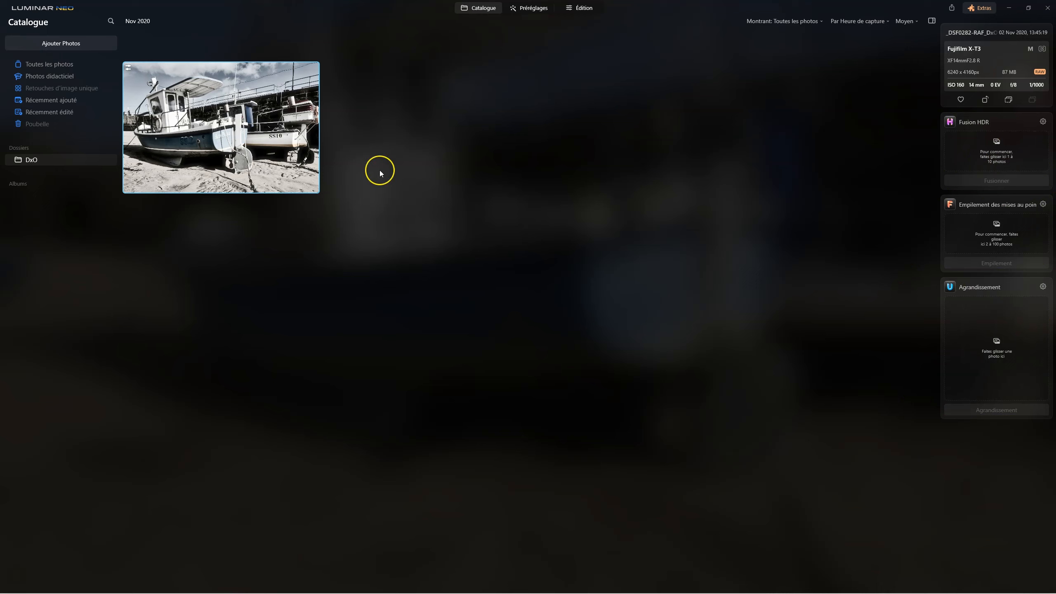
pyautogui.click(584, 9)
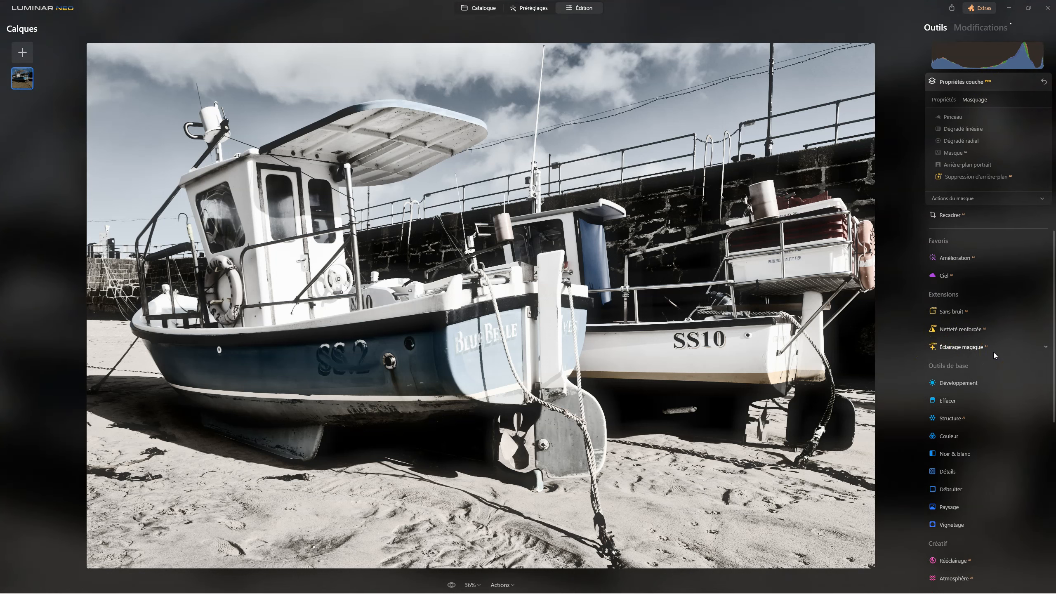
# Enlarge the catalogue's boat photo 2x with the Agrandissement extension and open the upscaled copy for editing.
pyautogui.click(487, 9)
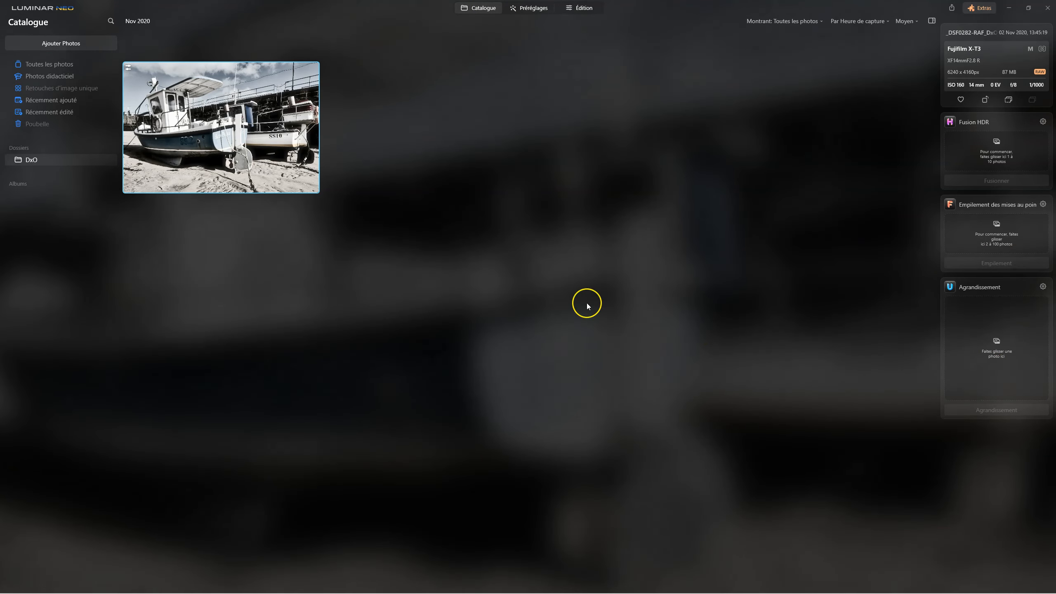
pyautogui.moveTo(255, 121); pyautogui.dragTo(1003, 344)
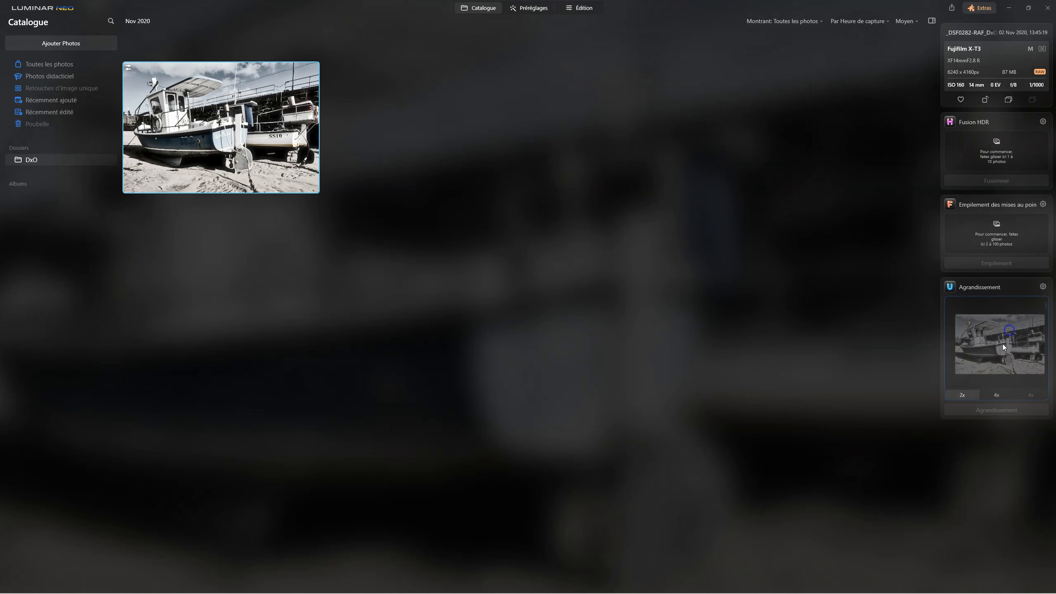
pyautogui.click(996, 395)
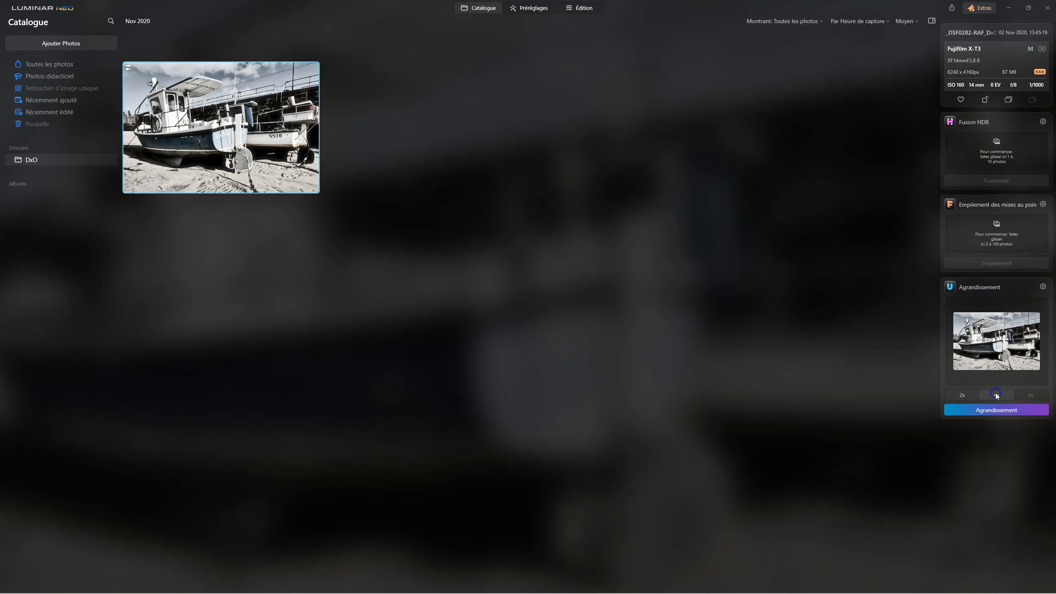
pyautogui.click(961, 395)
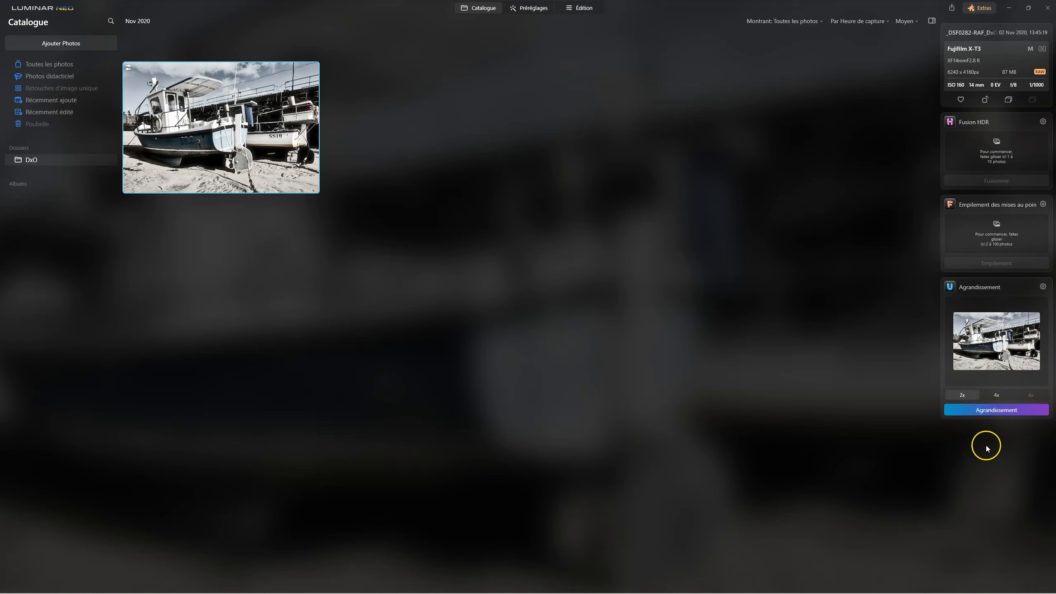
pyautogui.click(994, 412)
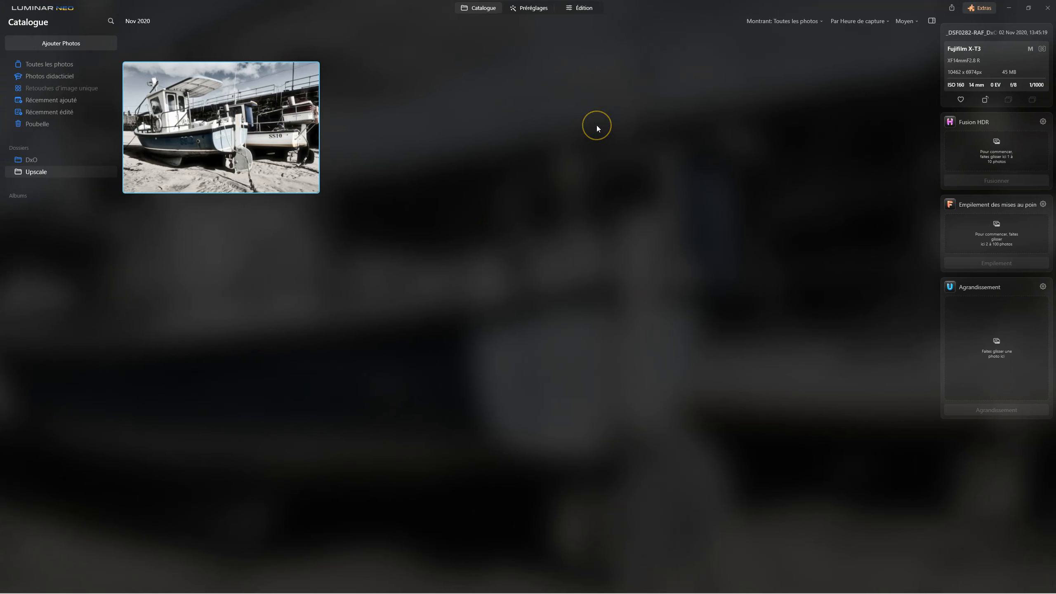
pyautogui.click(580, 8)
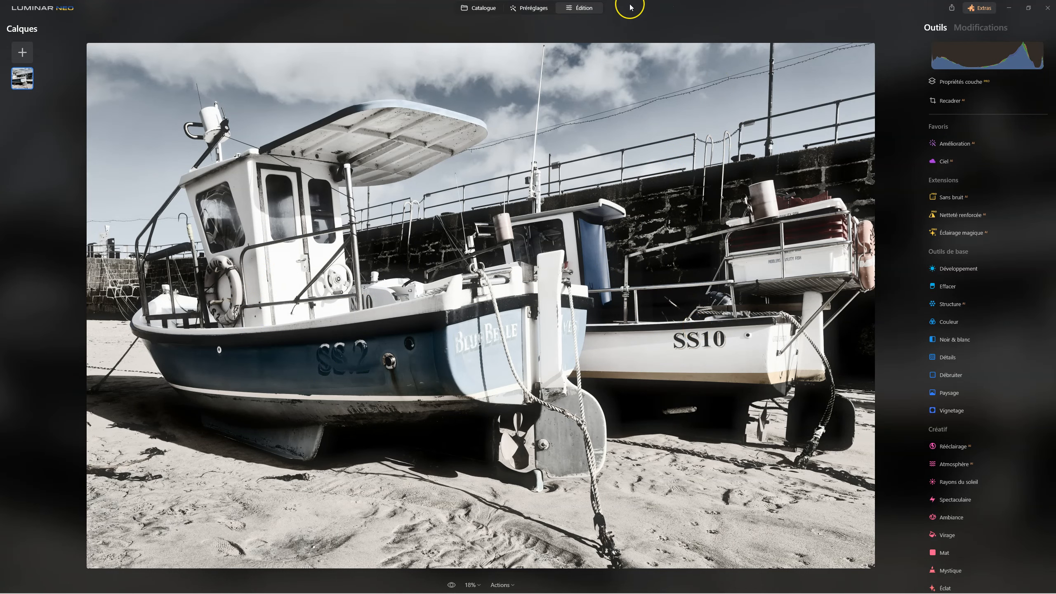
# Check the upscaled boat photo's dimensions in the catalogue and inspect the SS10 lettering at 100% zoom in the editor.
pyautogui.click(479, 8)
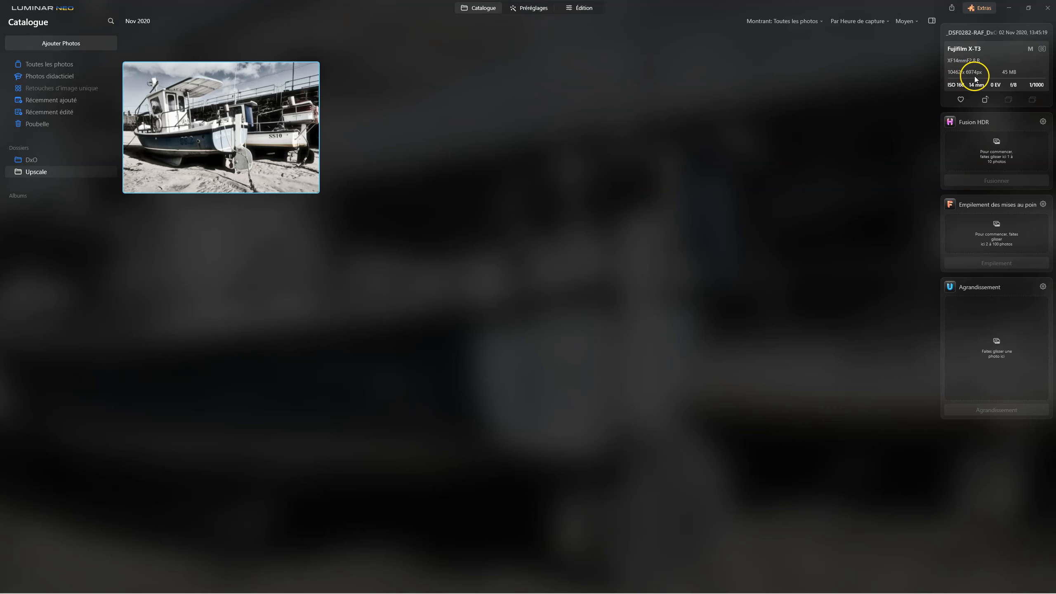
pyautogui.click(588, 7)
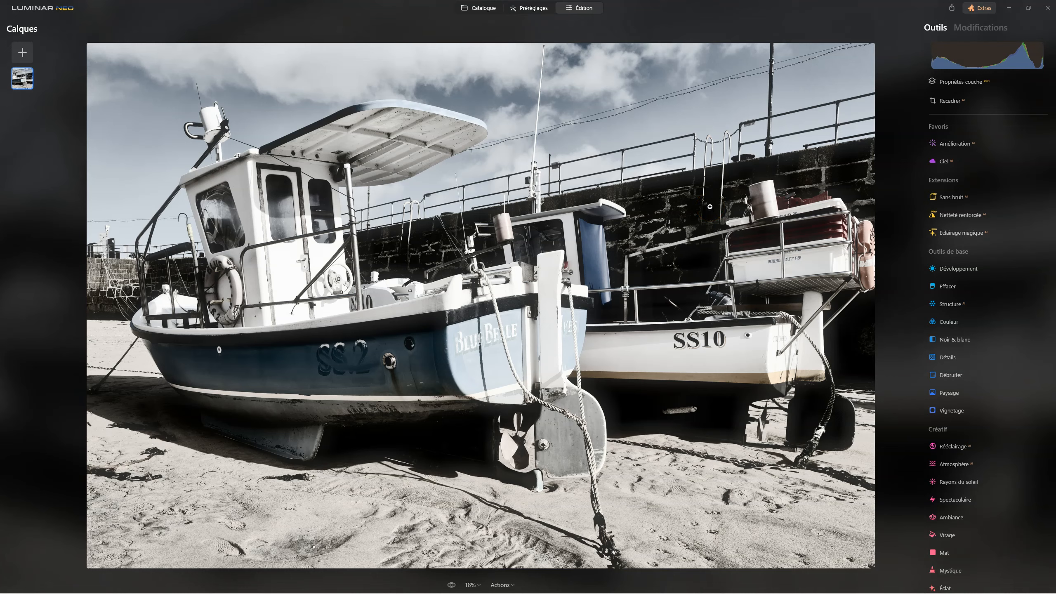
pyautogui.click(718, 355)
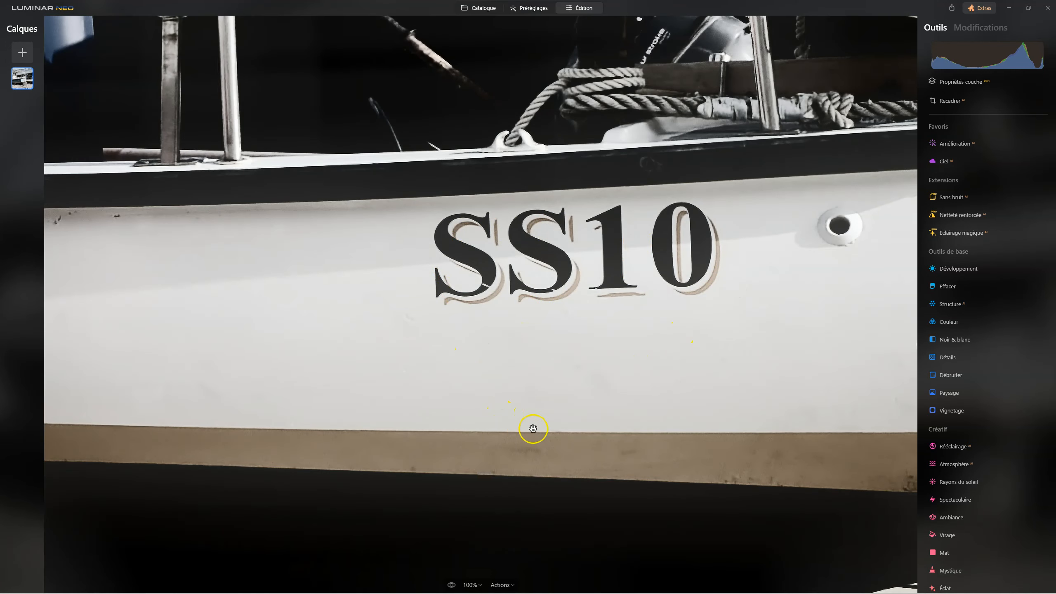
pyautogui.click(552, 430)
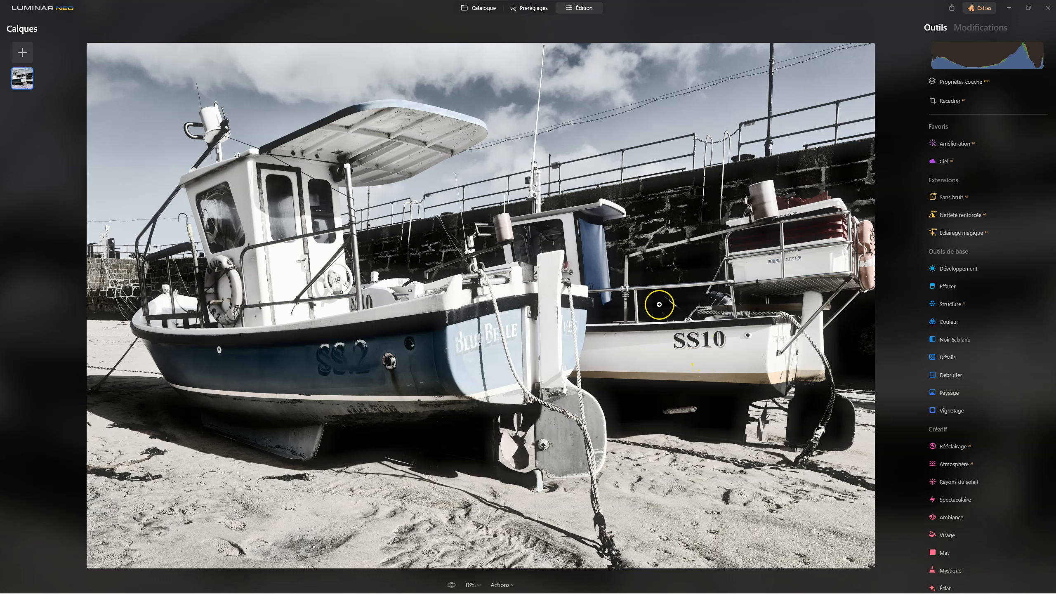
# Locate the DxO folder's boat photo in File Explorer and duplicate the file there as a fresh unedited copy.
pyautogui.click(477, 6)
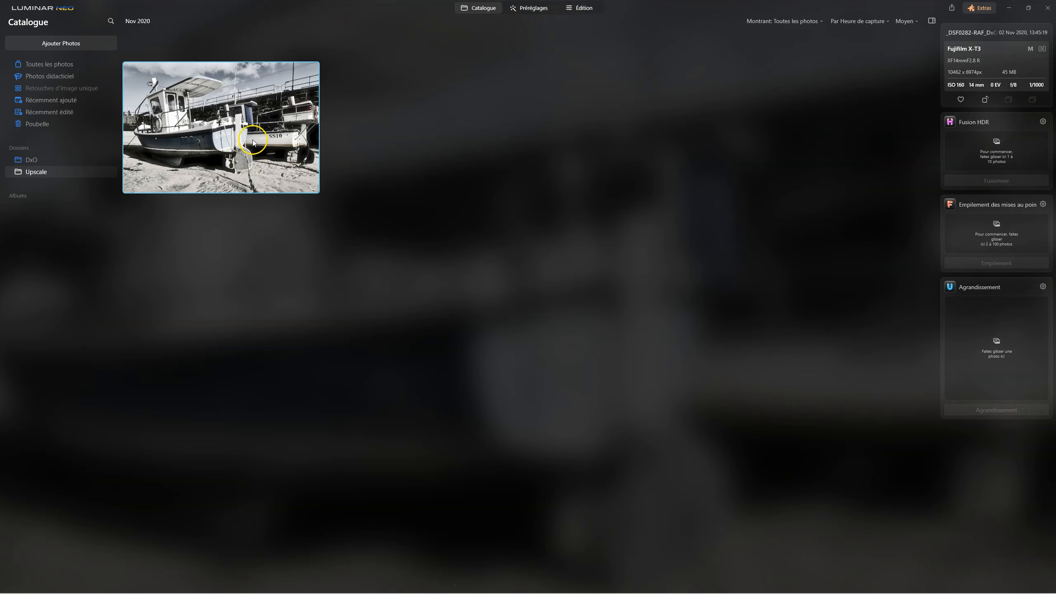
pyautogui.click(50, 160)
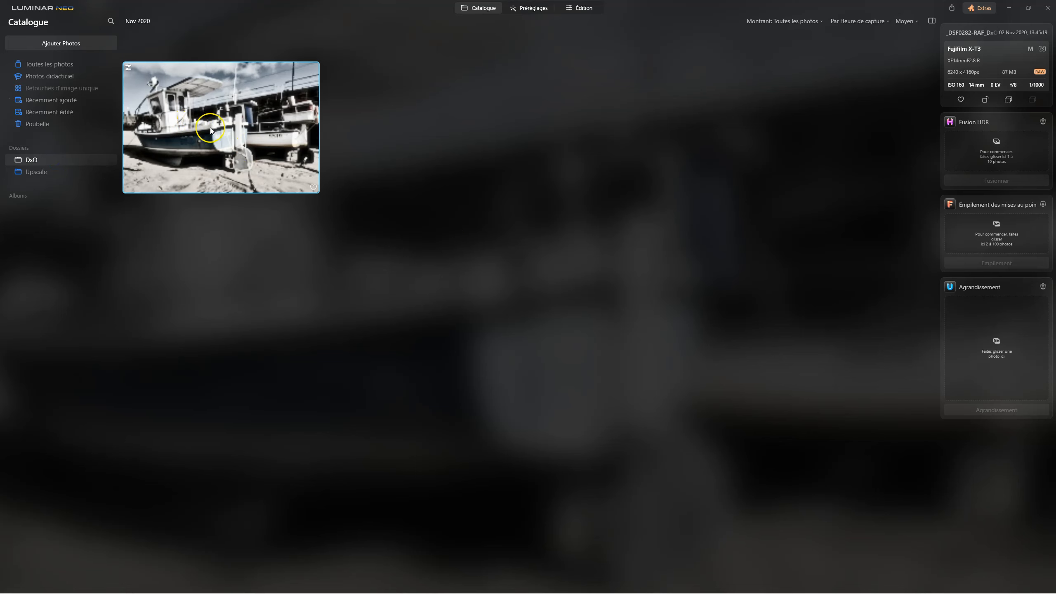
pyautogui.rightClick(261, 137)
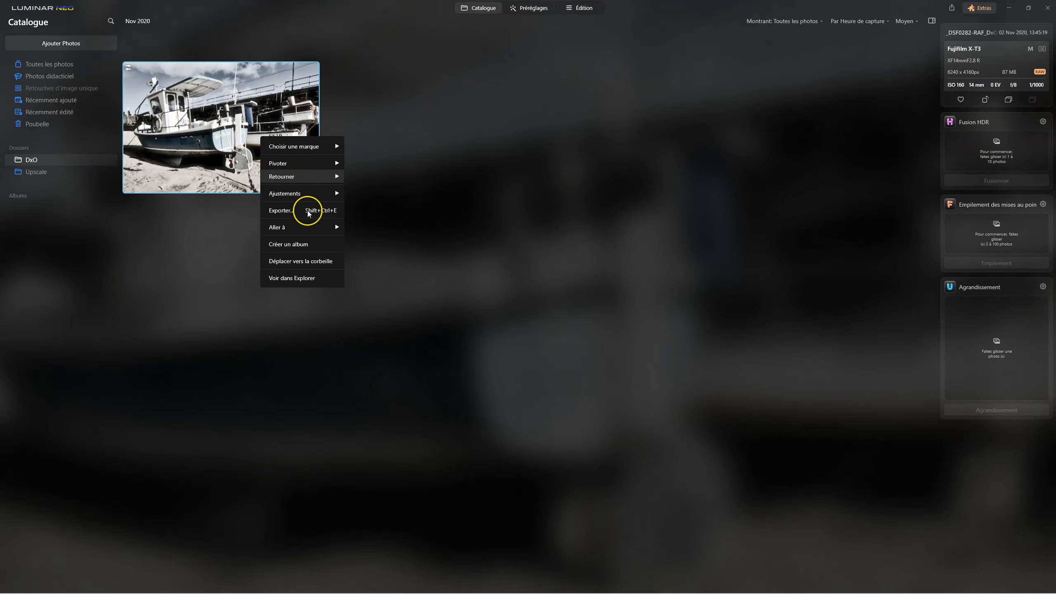
pyautogui.click(301, 279)
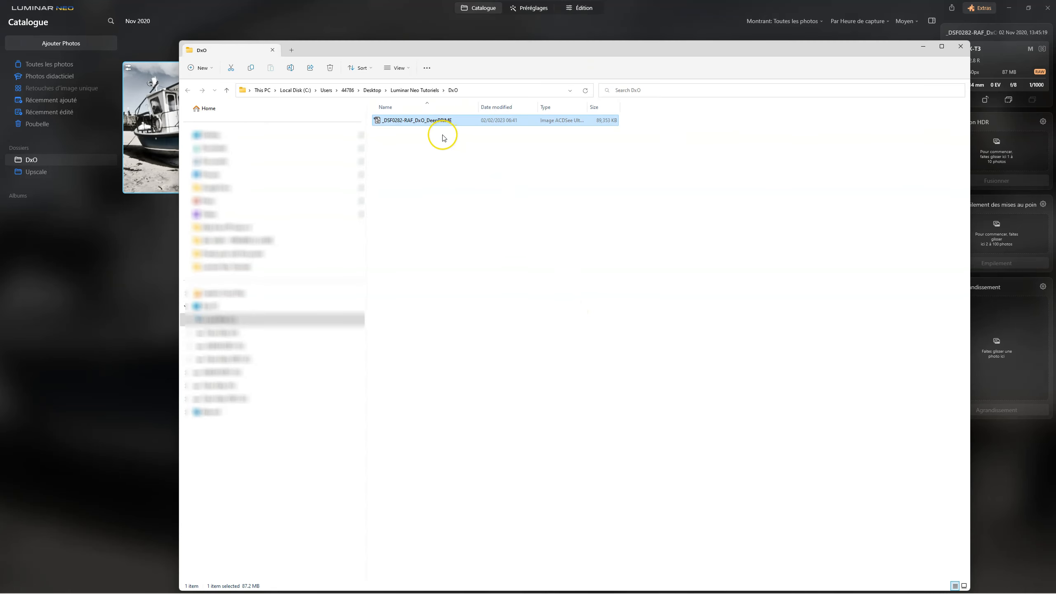
pyautogui.rightClick(439, 123)
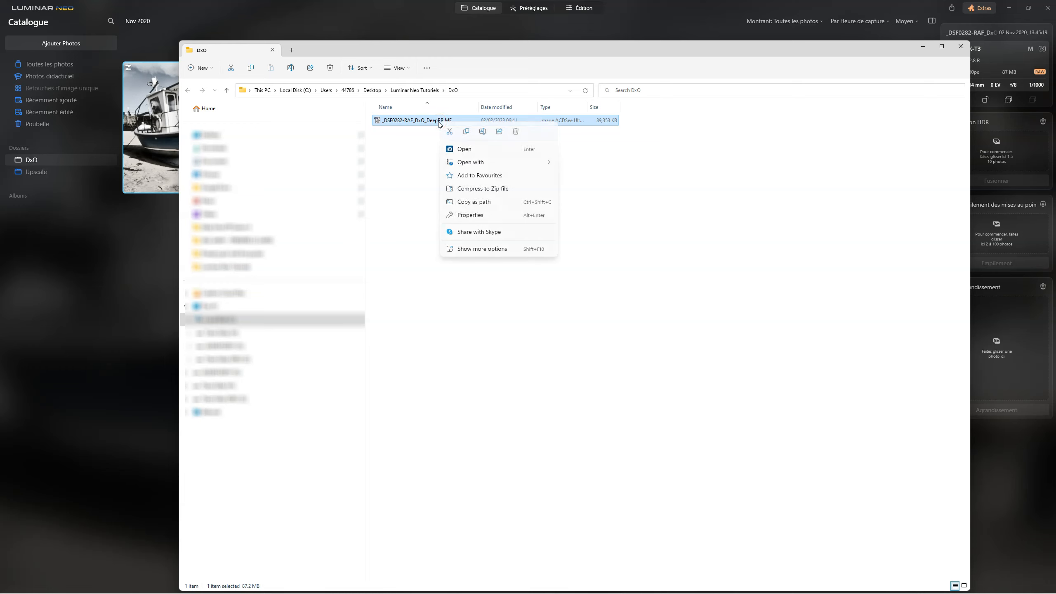
pyautogui.click(424, 120)
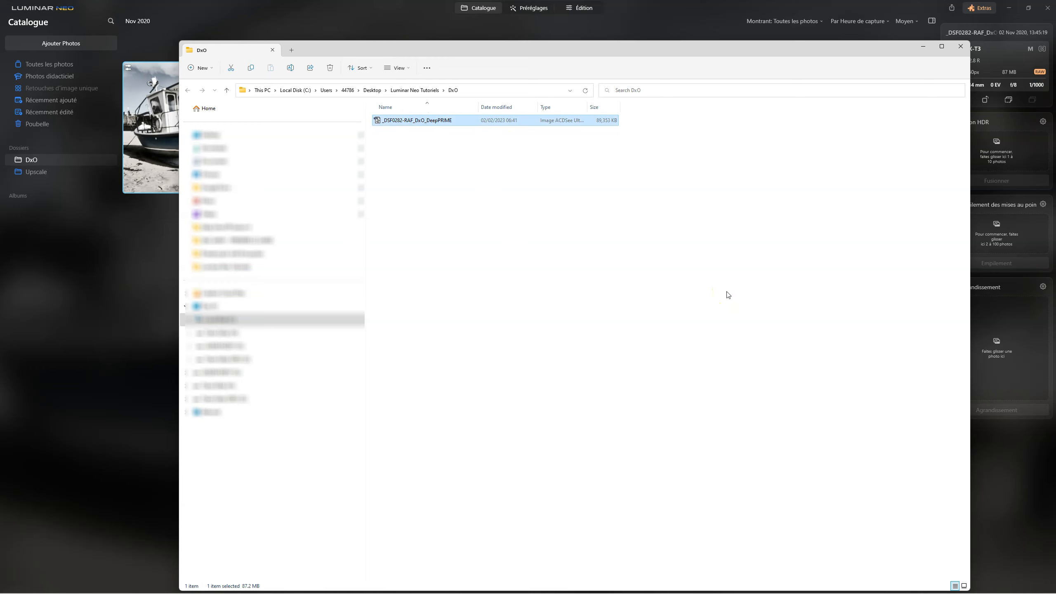
pyautogui.hotkey('ctrl', 'c')
pyautogui.hotkey('ctrl', 'v')
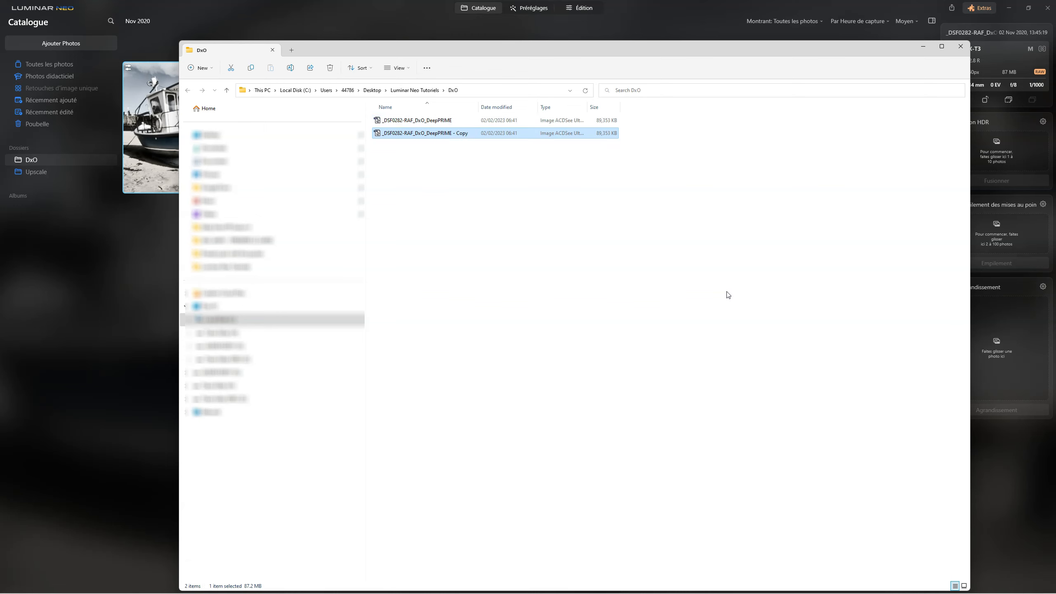
pyautogui.click(961, 47)
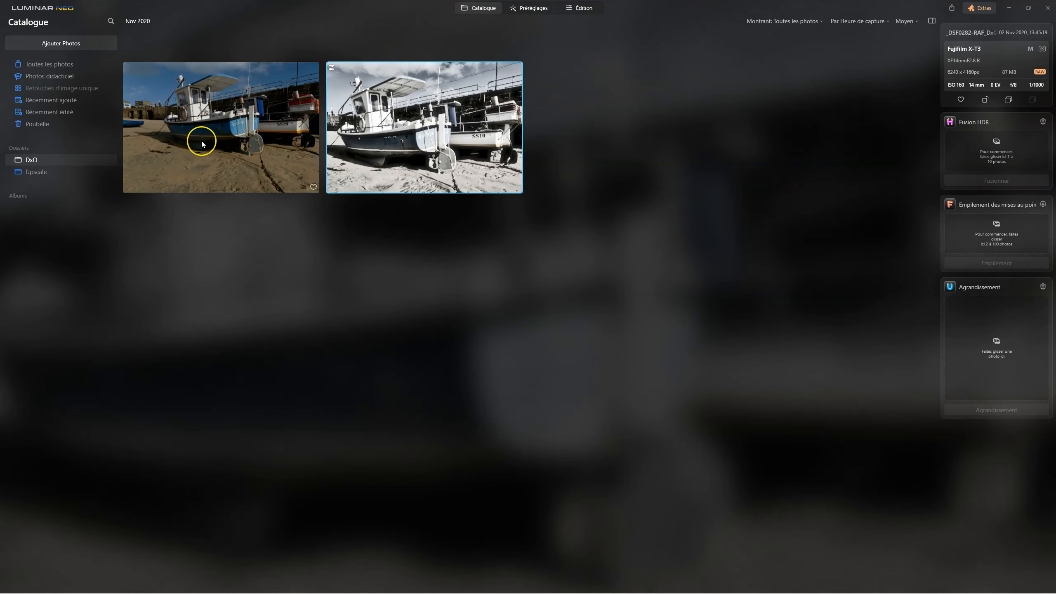
# Select the unedited boat copy and open the purchased HARBOUR MOODS preset collection for it.
pyautogui.click(216, 150)
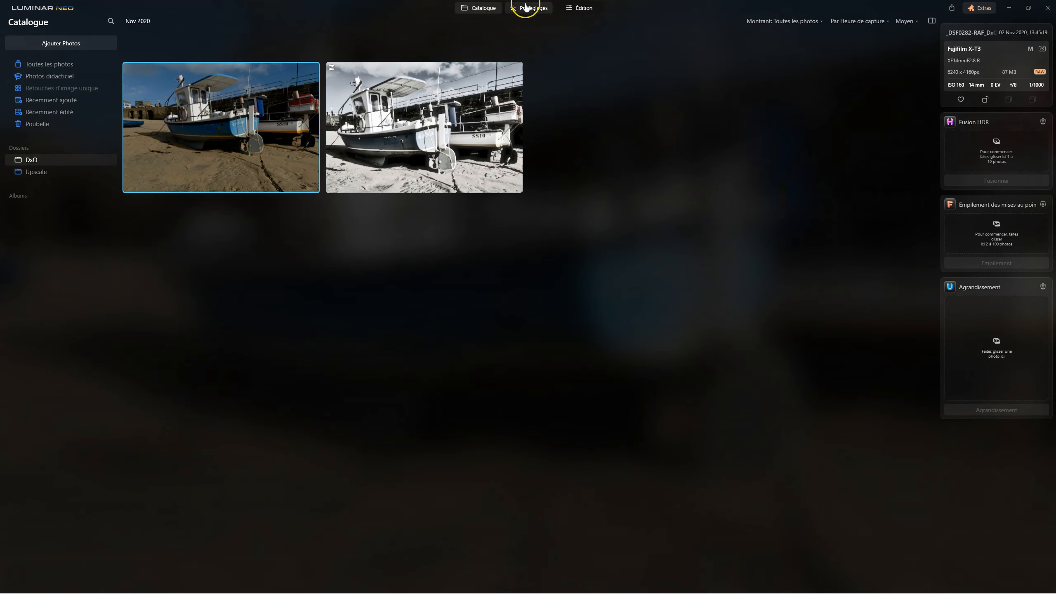
pyautogui.click(526, 5)
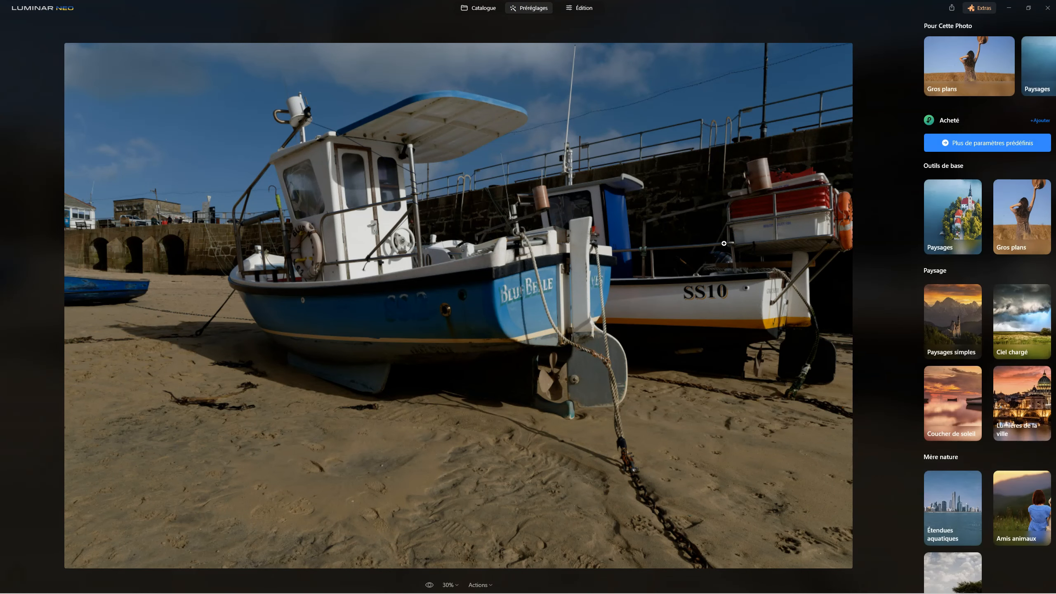
pyautogui.click(949, 121)
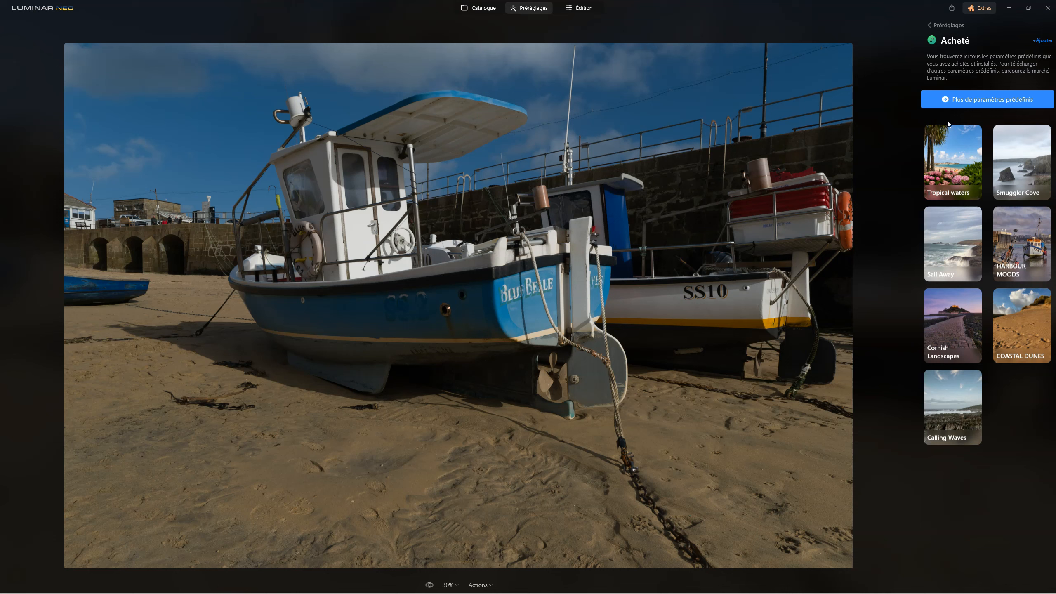
pyautogui.click(1010, 238)
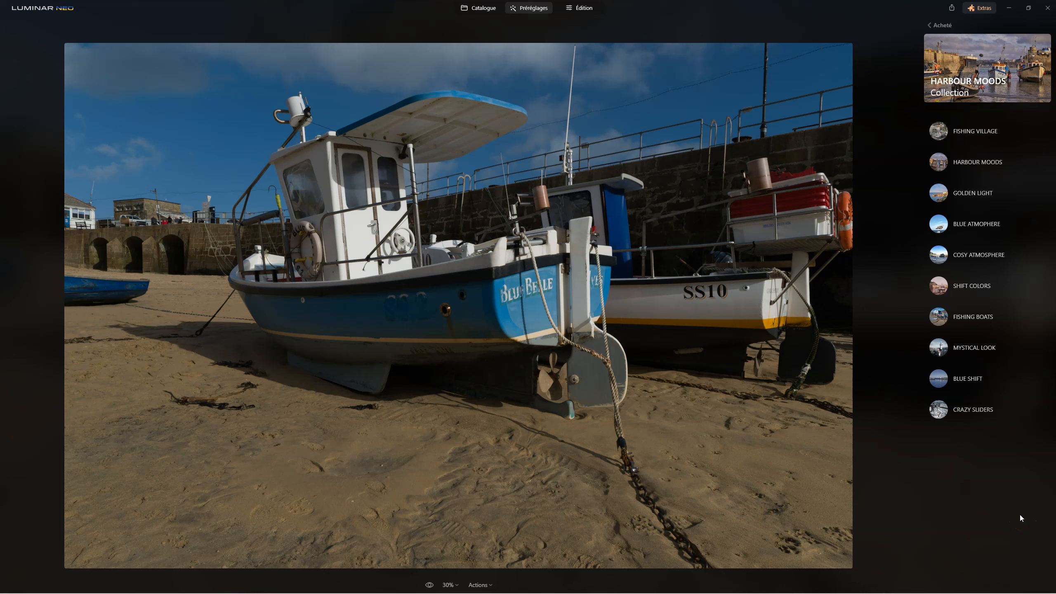
# Try the MYSTICAL LOOK preset on the boat photo and compare it with the original.
pyautogui.click(940, 349)
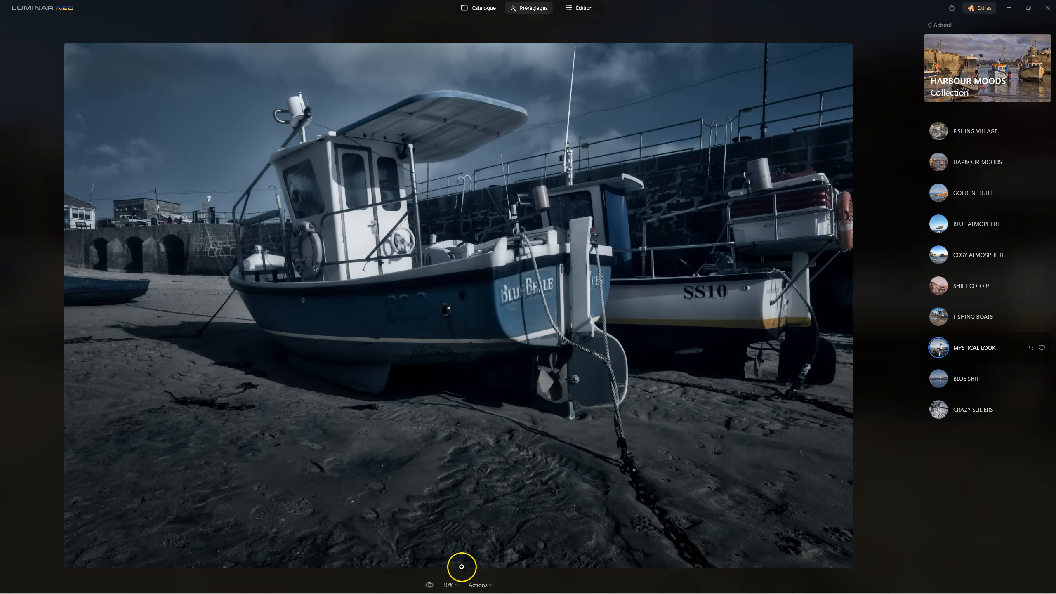
pyautogui.click(429, 585)
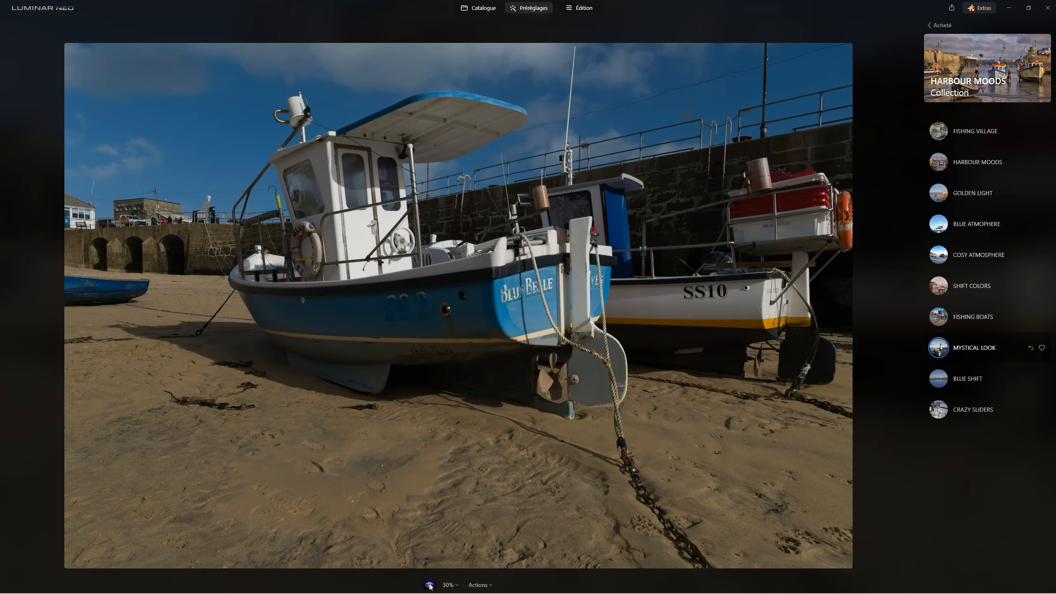
pyautogui.click(430, 585)
pyautogui.click(429, 585)
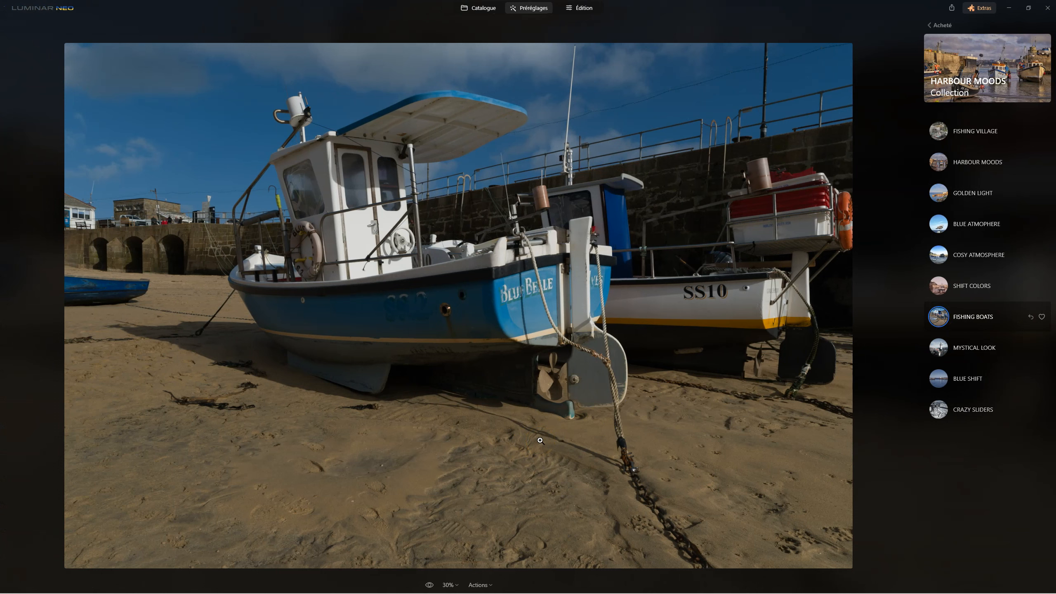
# Apply the FISHING BOATS preset to the boat photo and duplicate the photo's layer in the editor.
pyautogui.press('\\')
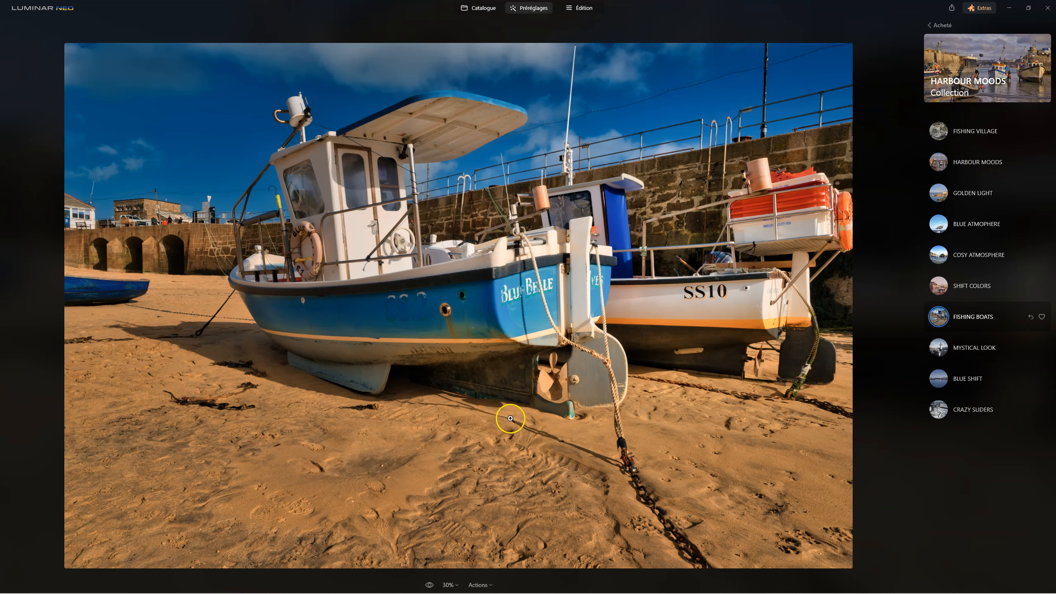
pyautogui.click(588, 8)
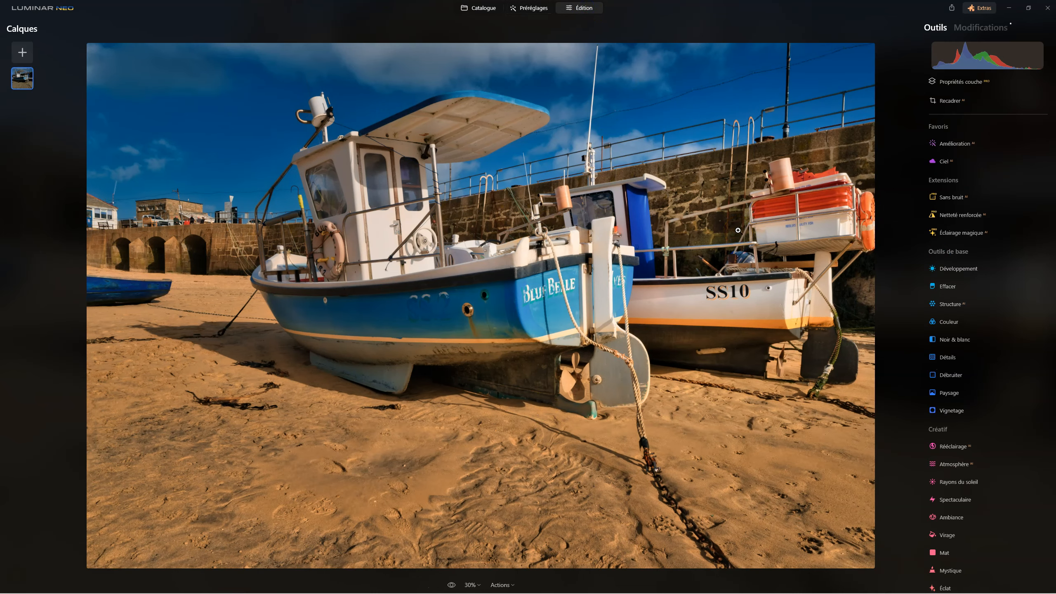
pyautogui.rightClick(26, 81)
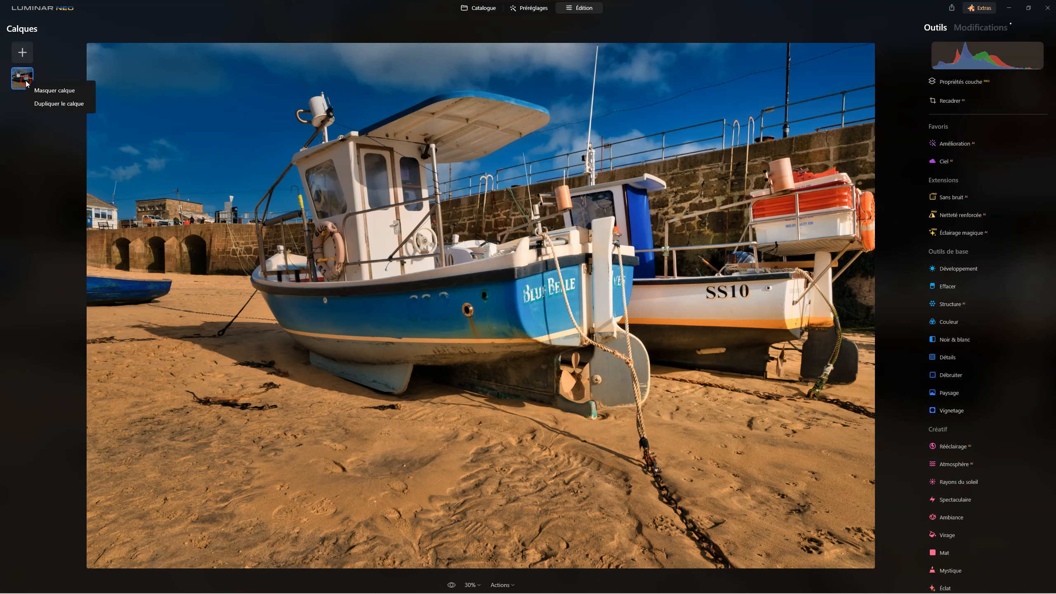
pyautogui.click(59, 106)
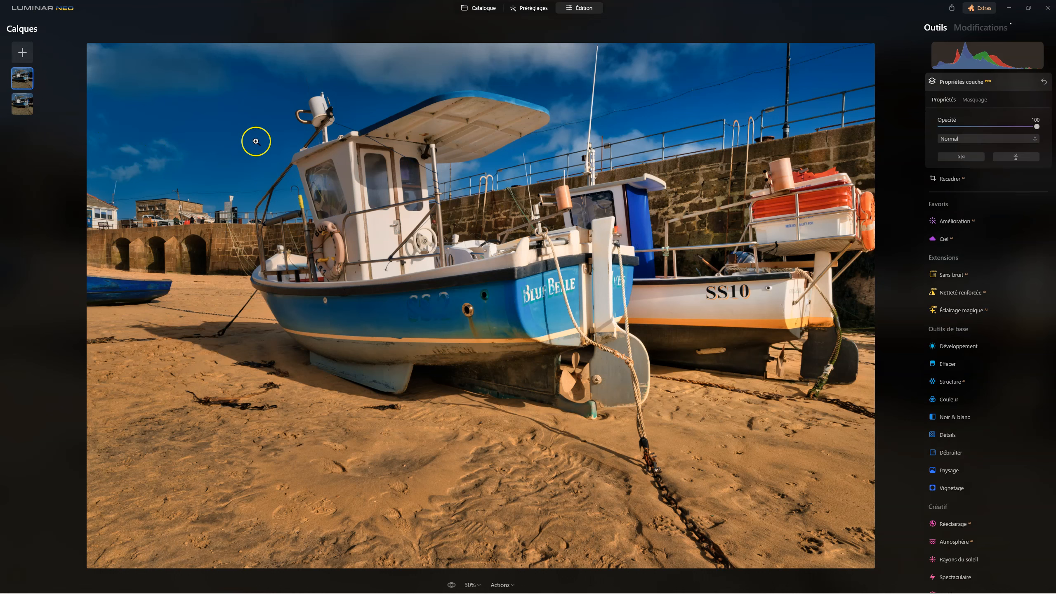
# Hide the duplicated upper layer and select the base layer beneath it.
pyautogui.rightClick(24, 75)
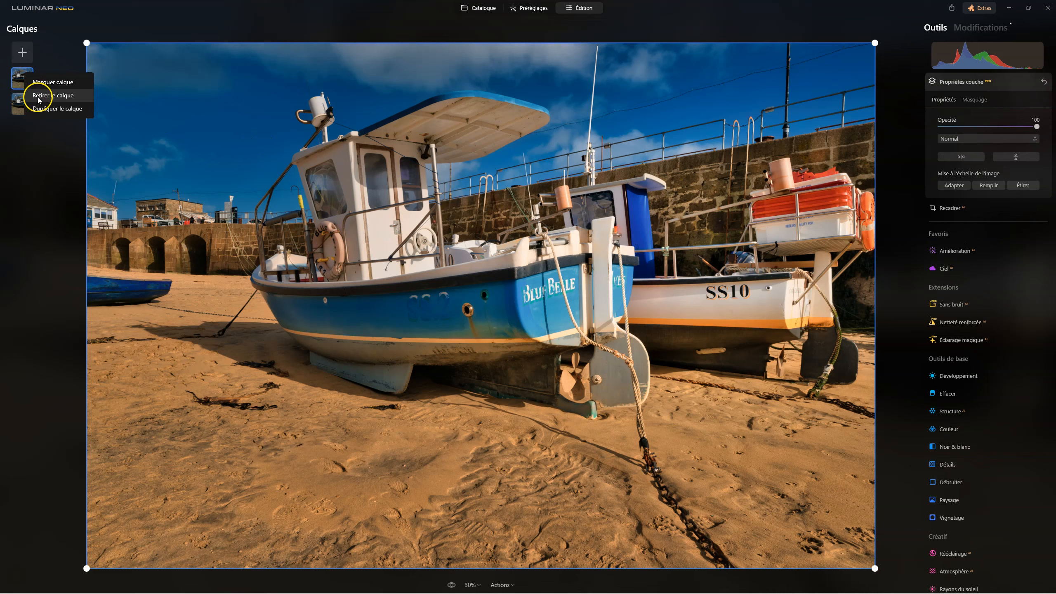
pyautogui.click(42, 82)
pyautogui.click(24, 108)
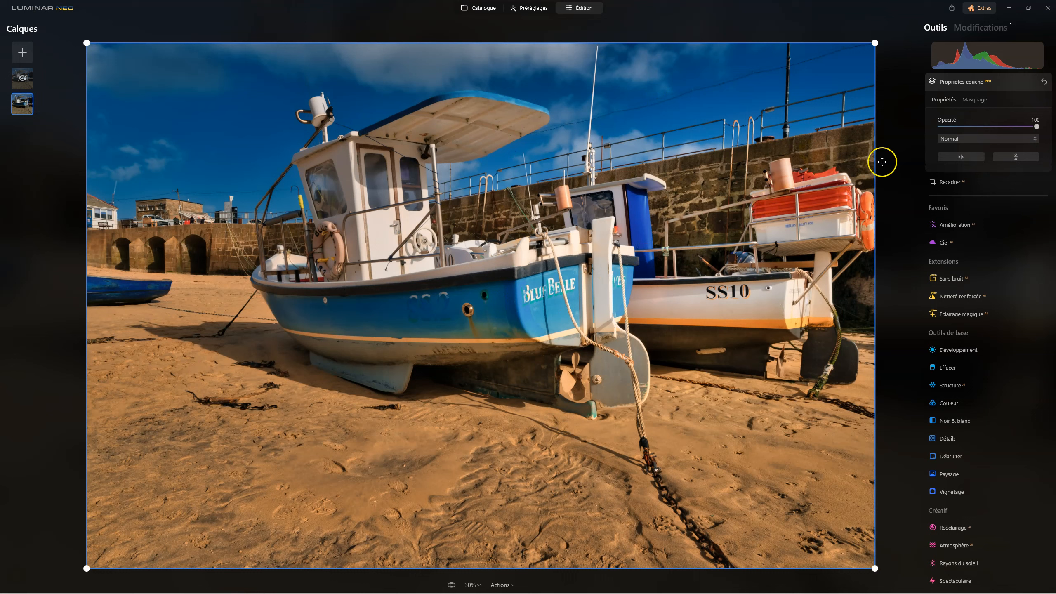
# Reset all the preset's non-RAW adjustments on the base layer, from Couleur to Harmonie de couleurs, keeping its RAW development.
pyautogui.click(975, 29)
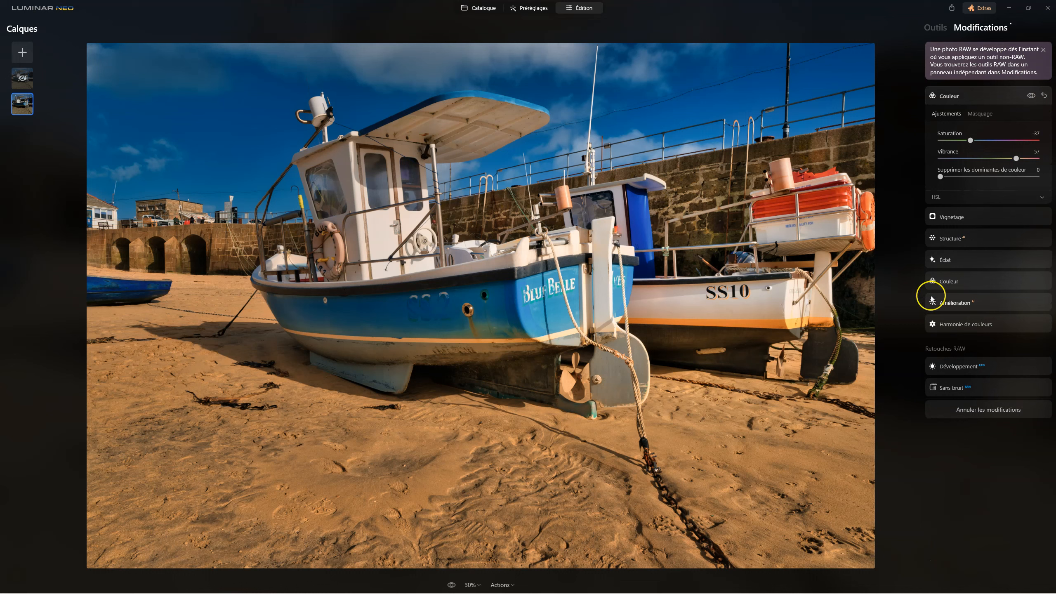
pyautogui.click(955, 95)
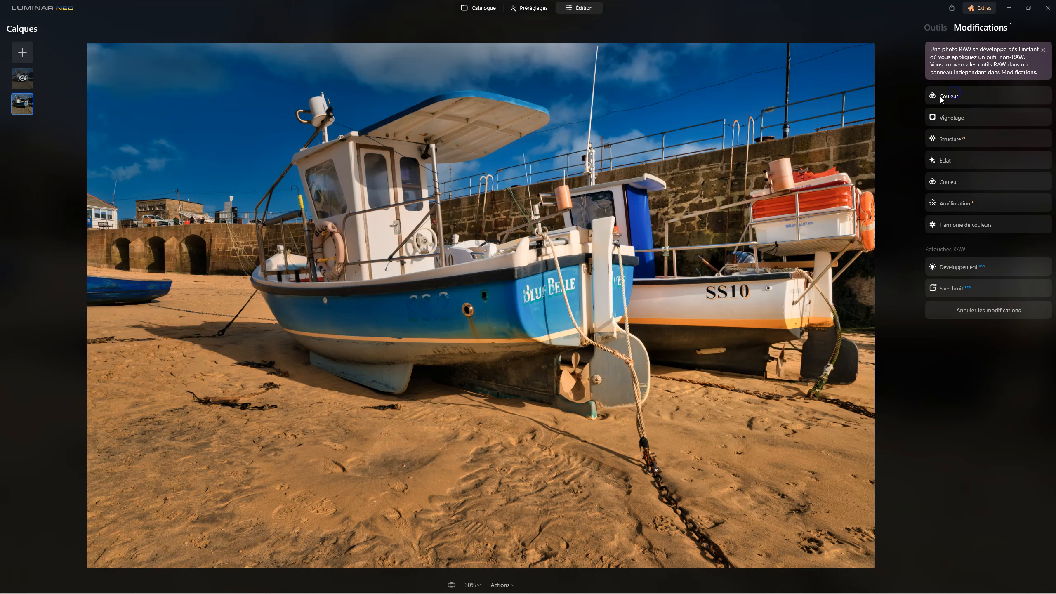
pyautogui.click(962, 99)
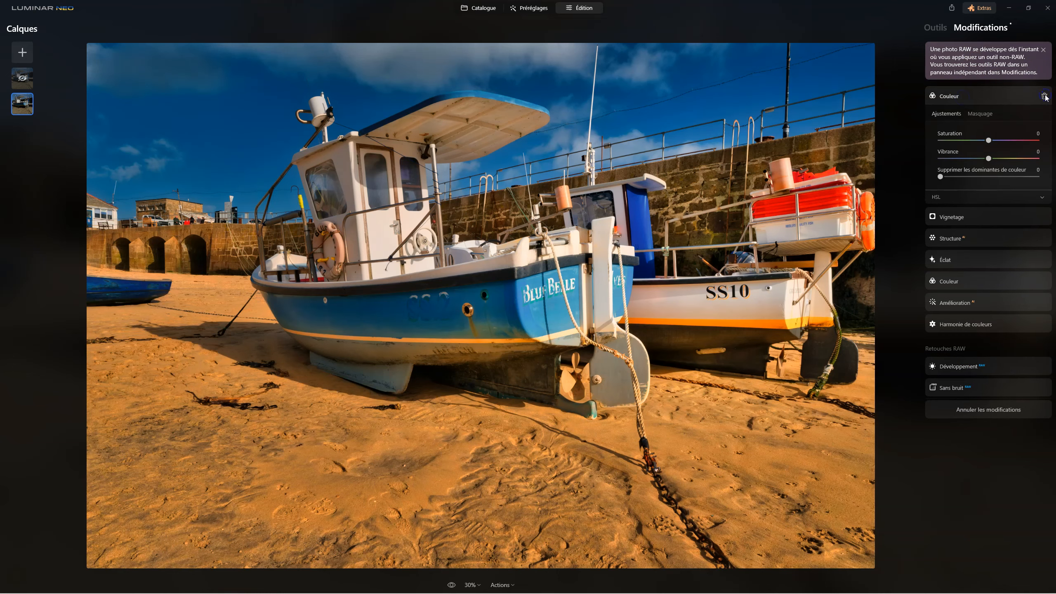
pyautogui.click(1046, 96)
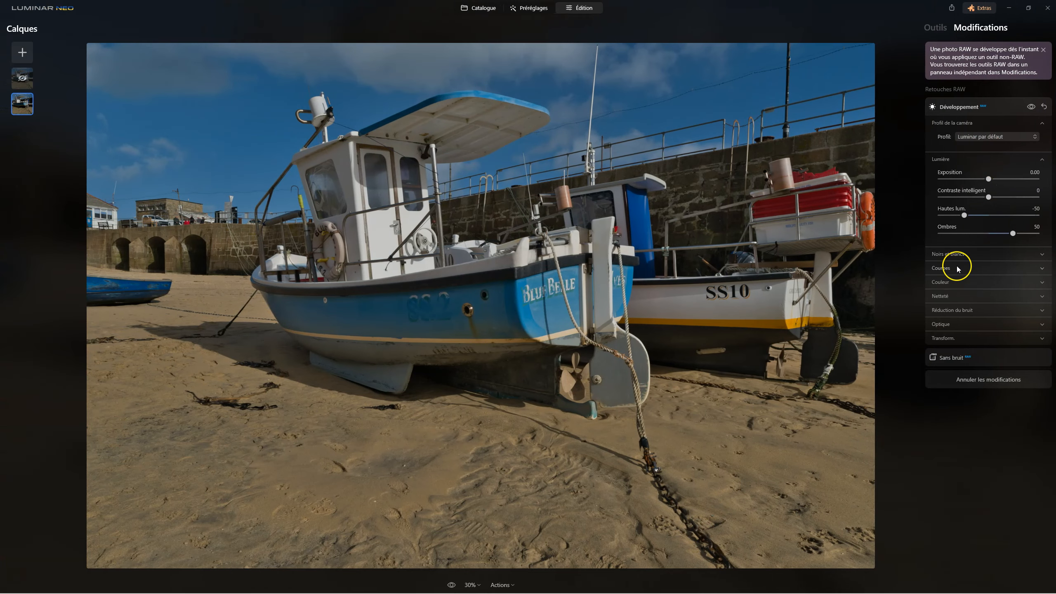
pyautogui.click(963, 212)
pyautogui.click(961, 107)
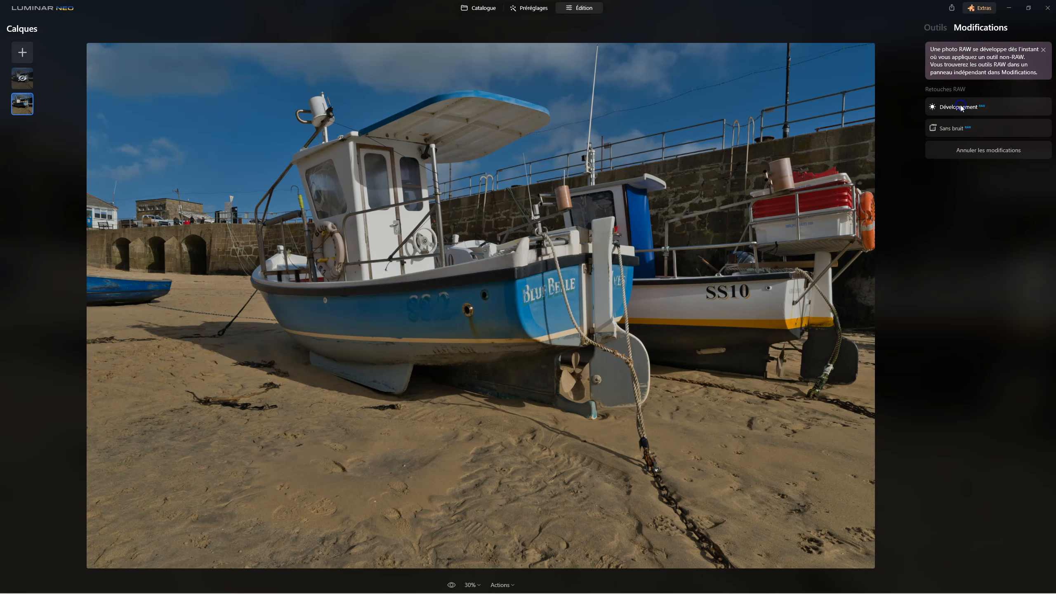
# Show the upper layer again and set its opacity to 51 to blend it with the base layer.
pyautogui.click(23, 79)
pyautogui.rightClick(23, 79)
pyautogui.click(40, 89)
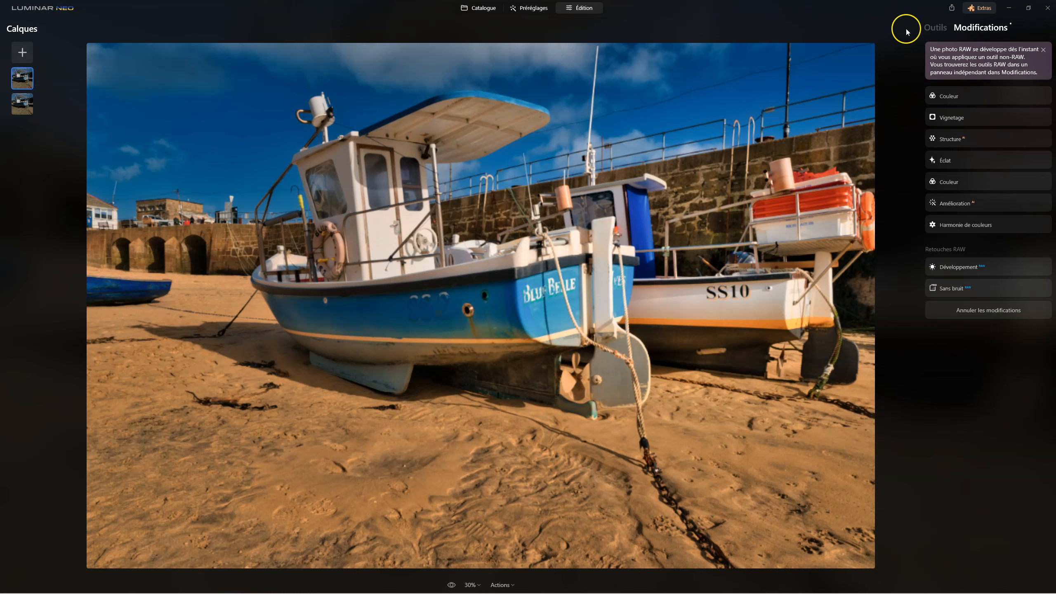
pyautogui.click(935, 30)
pyautogui.click(965, 82)
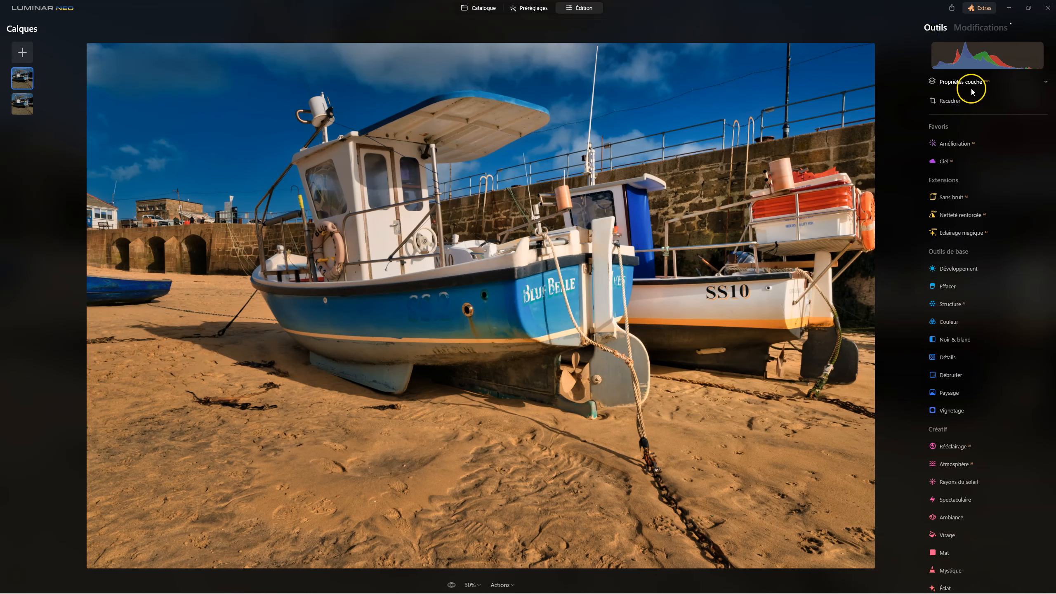
pyautogui.moveTo(1037, 127); pyautogui.dragTo(990, 128)
pyautogui.click(941, 127)
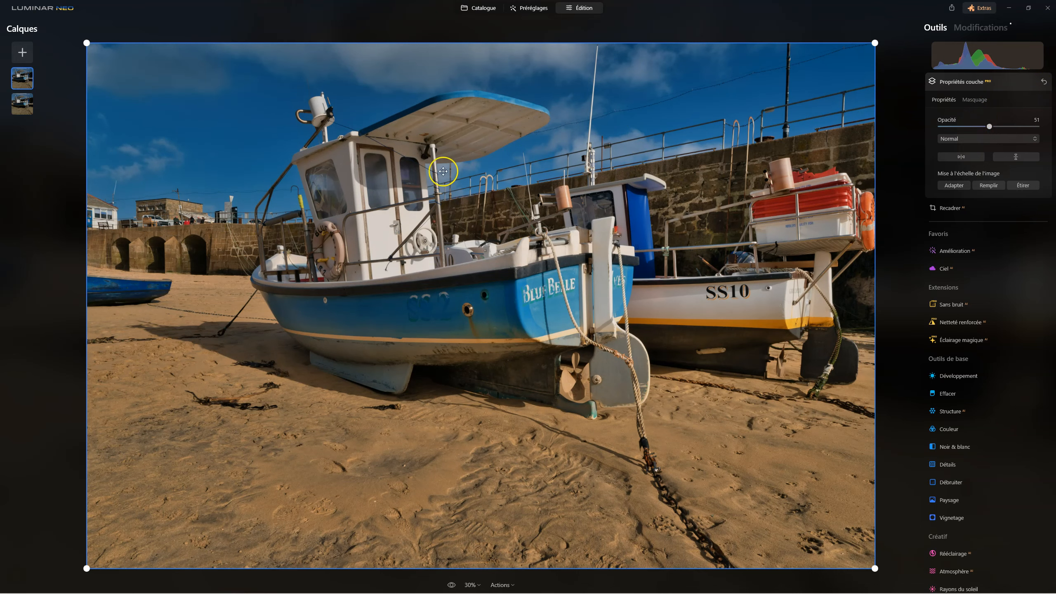
# Hide the upper layer and show it again to compare the blended result with the base photo.
pyautogui.rightClick(19, 80)
pyautogui.click(39, 91)
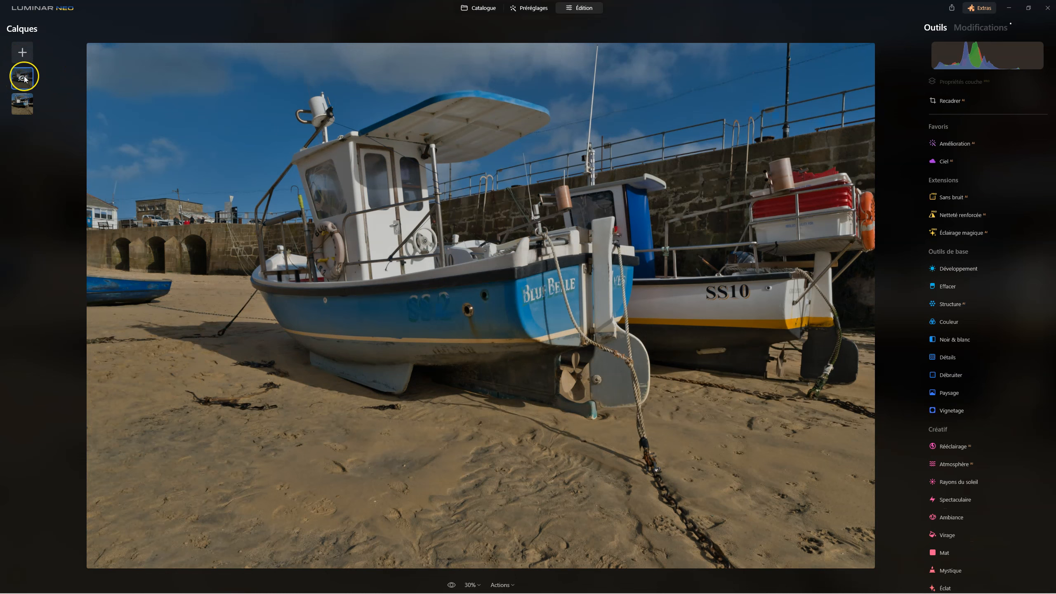
pyautogui.rightClick(23, 78)
pyautogui.click(36, 86)
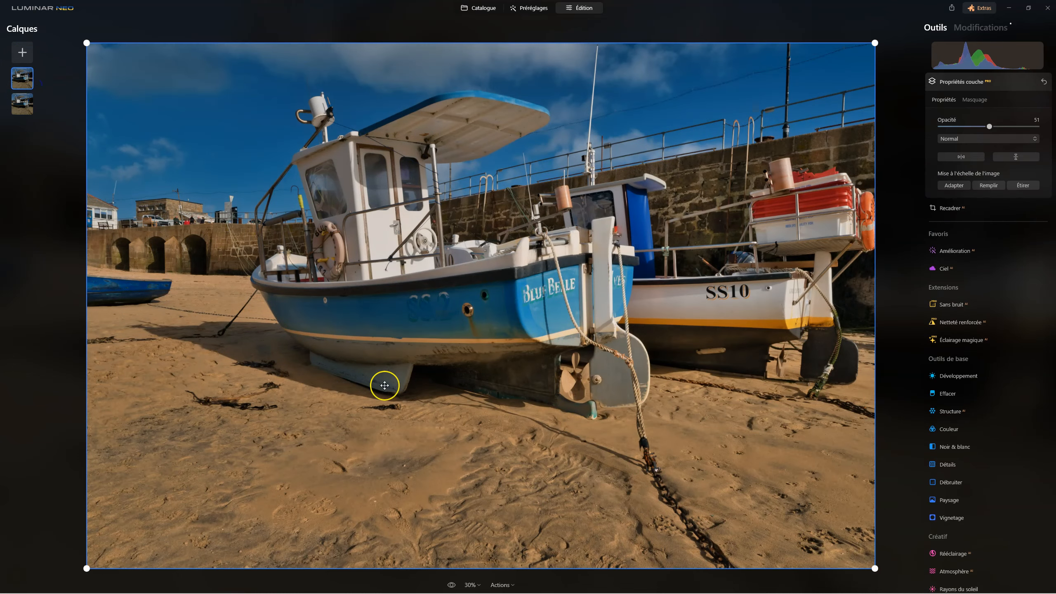
# Compare the blended boat photo with its original repeatedly using the before/after preview.
pyautogui.click(452, 585)
pyautogui.click(452, 586)
pyautogui.click(452, 585)
pyautogui.click(453, 585)
pyautogui.click(453, 586)
pyautogui.click(452, 585)
pyautogui.click(453, 585)
pyautogui.click(452, 585)
# Try the upper layer at 66 opacity, compare it with the original photo, and bring the opacity back to 52.
pyautogui.moveTo(992, 128); pyautogui.dragTo(1004, 129)
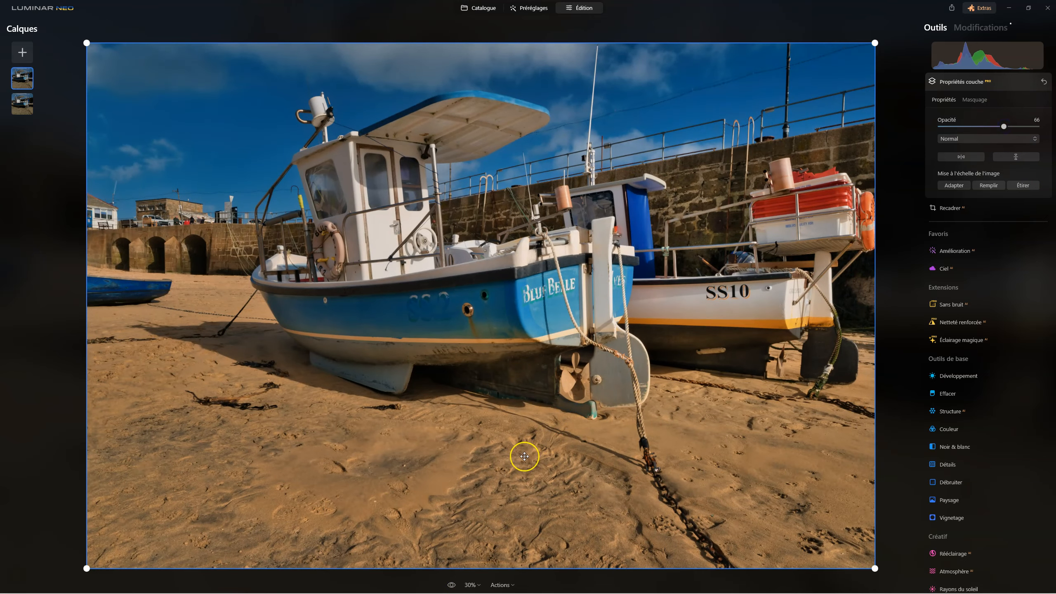
pyautogui.click(452, 585)
pyautogui.click(452, 585)
pyautogui.click(452, 585)
pyautogui.click(452, 585)
pyautogui.moveTo(1003, 132); pyautogui.dragTo(991, 132)
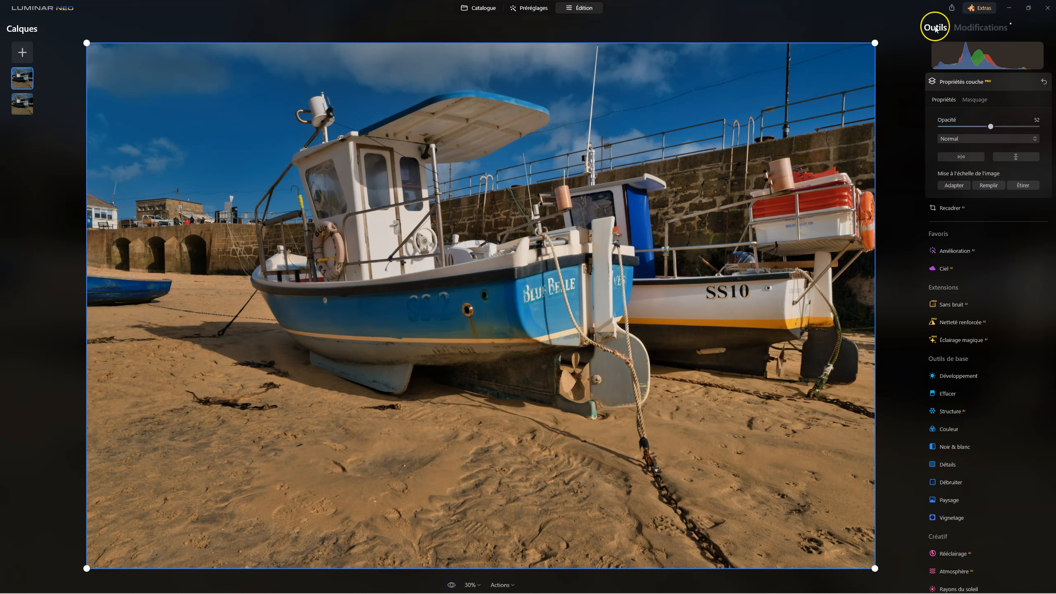
# Review the edits applied to the upper layer, including the values in its first Couleur adjustment.
pyautogui.click(984, 29)
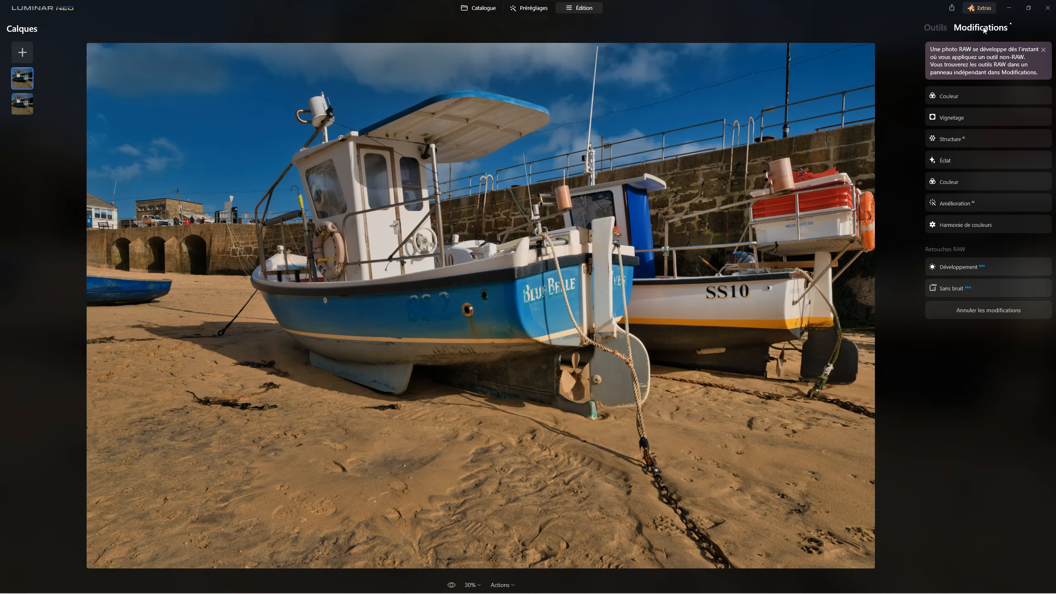
pyautogui.click(984, 98)
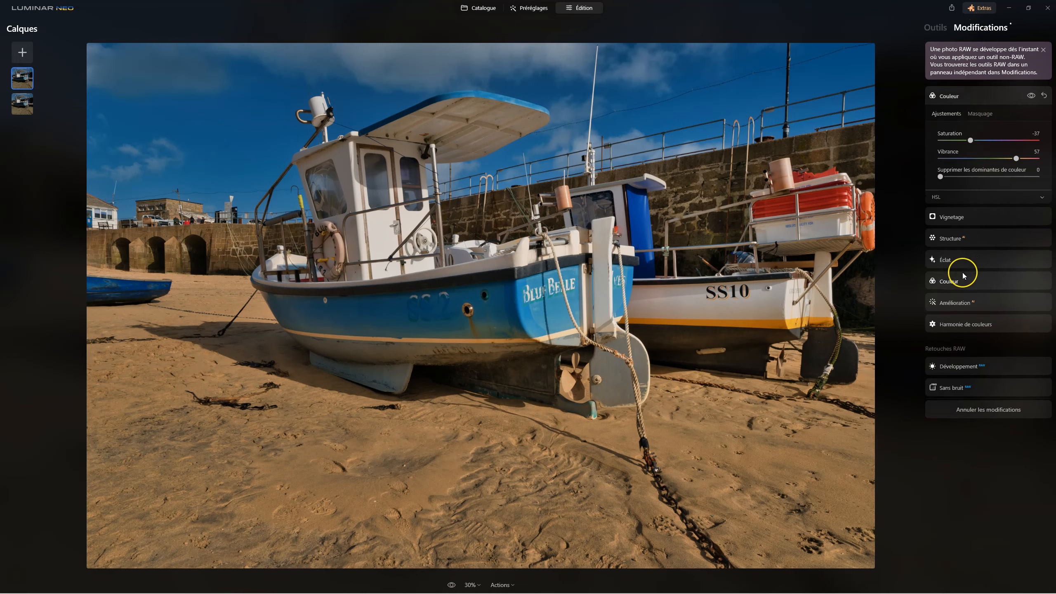
pyautogui.click(952, 282)
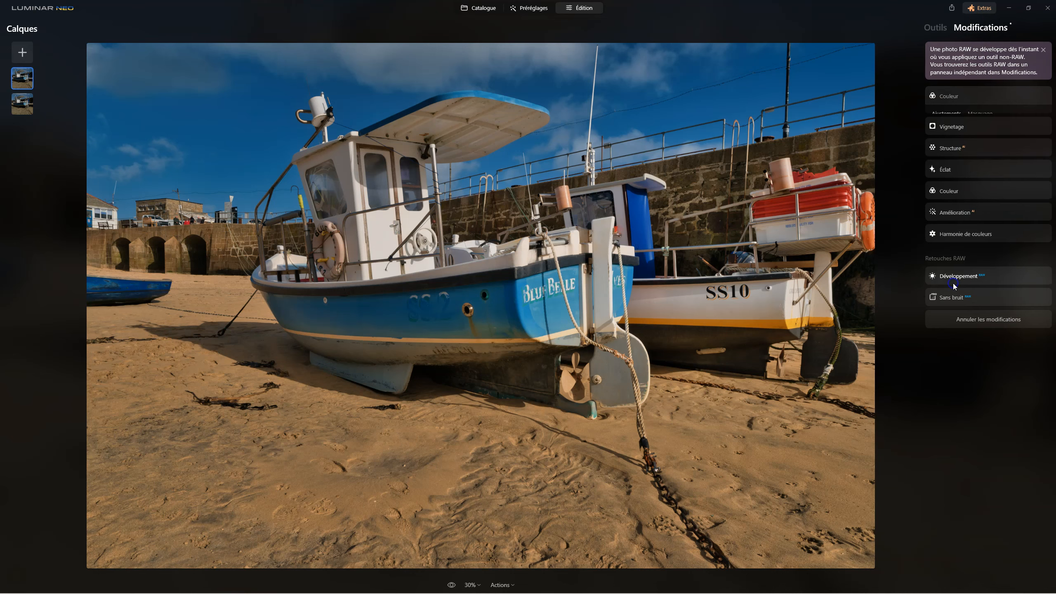
pyautogui.click(962, 96)
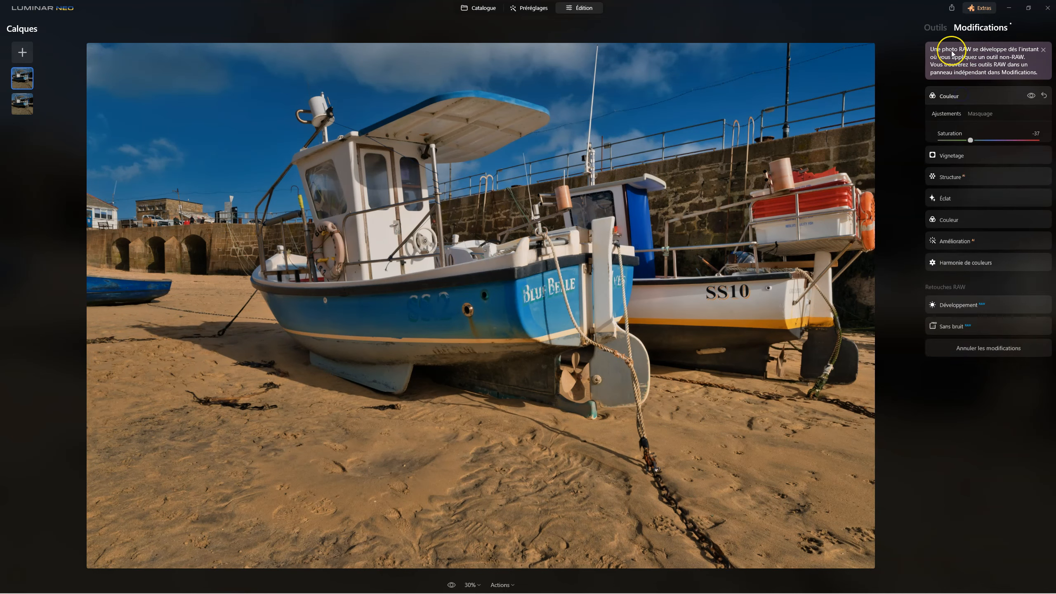
pyautogui.click(935, 27)
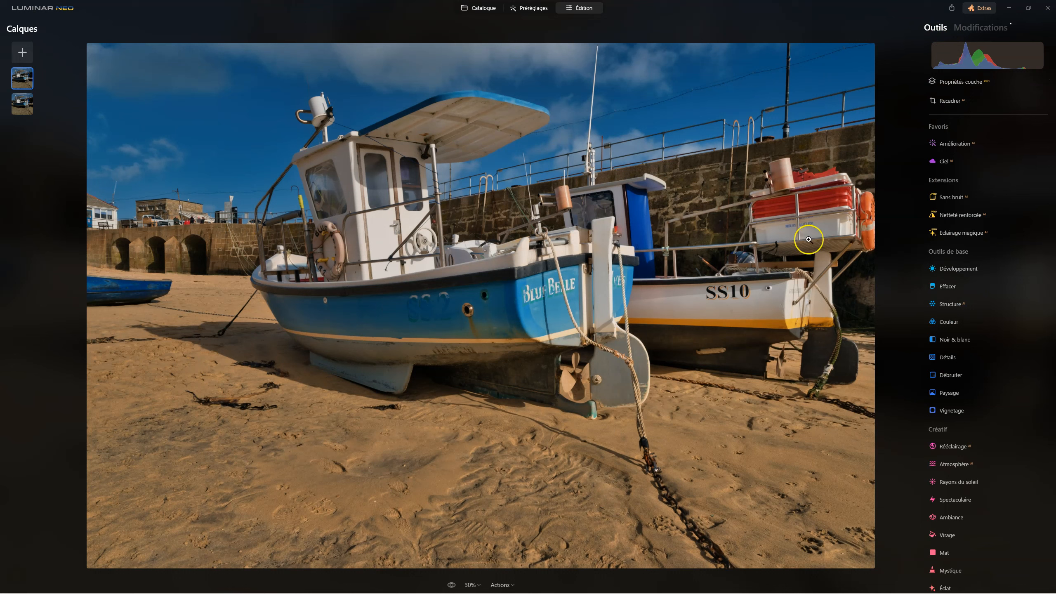
# Set the upper layer's opacity to 75 in its layer properties.
pyautogui.click(965, 81)
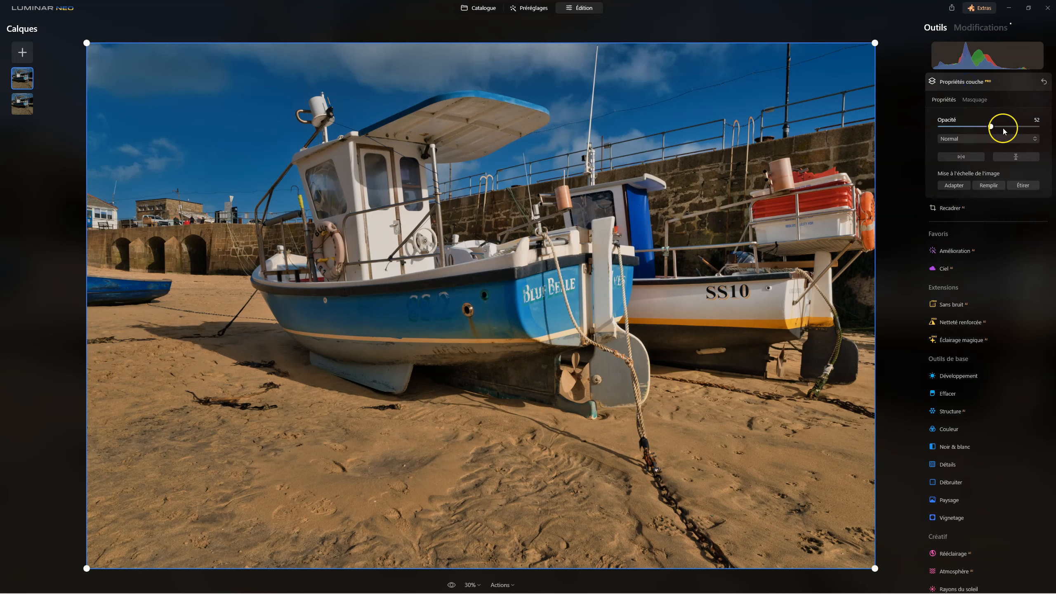
pyautogui.moveTo(992, 127); pyautogui.dragTo(1013, 126)
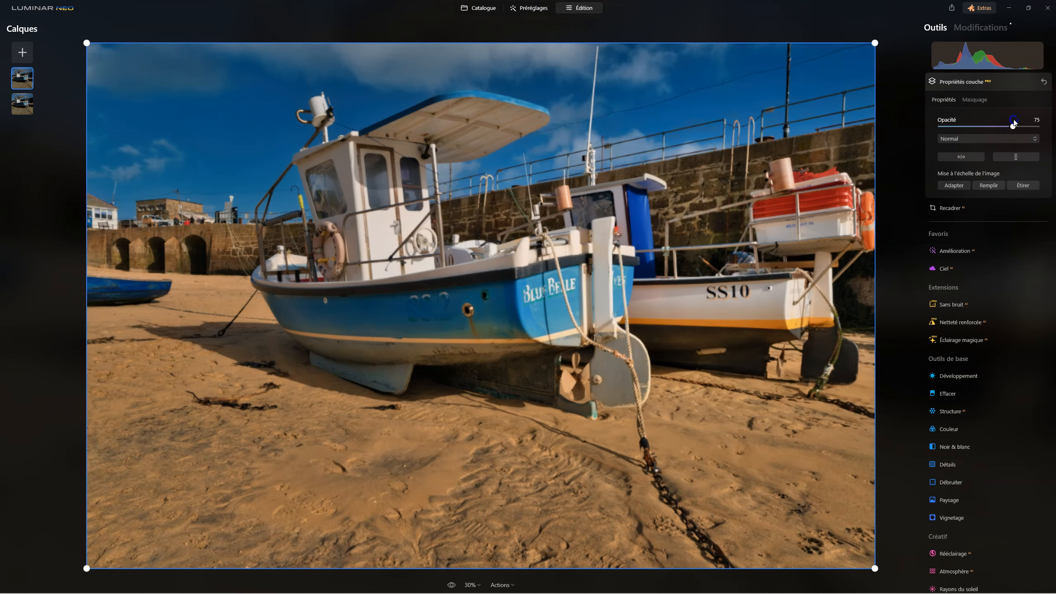
pyautogui.click(989, 180)
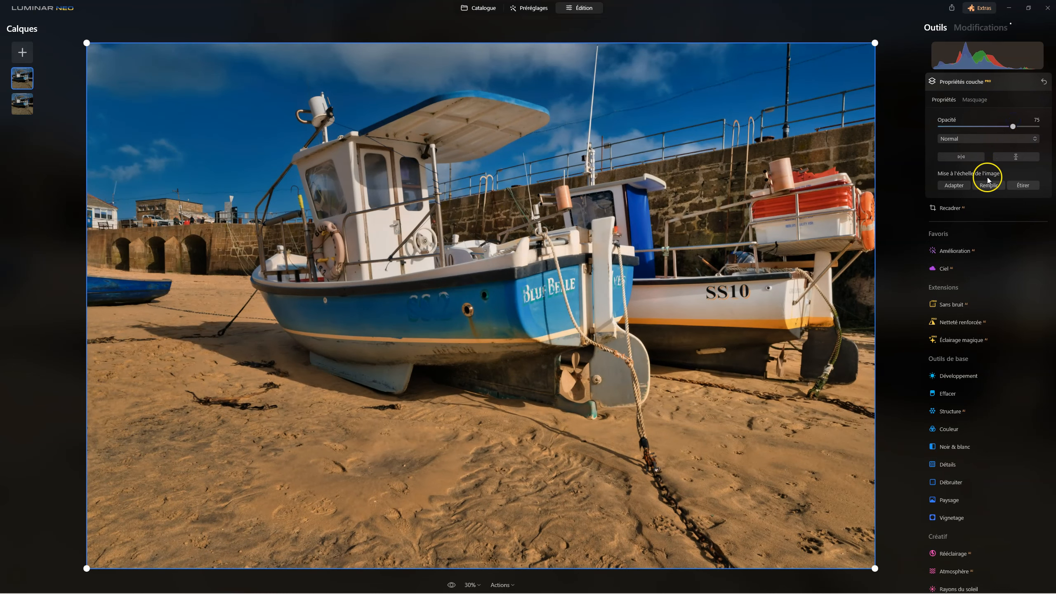
pyautogui.click(948, 85)
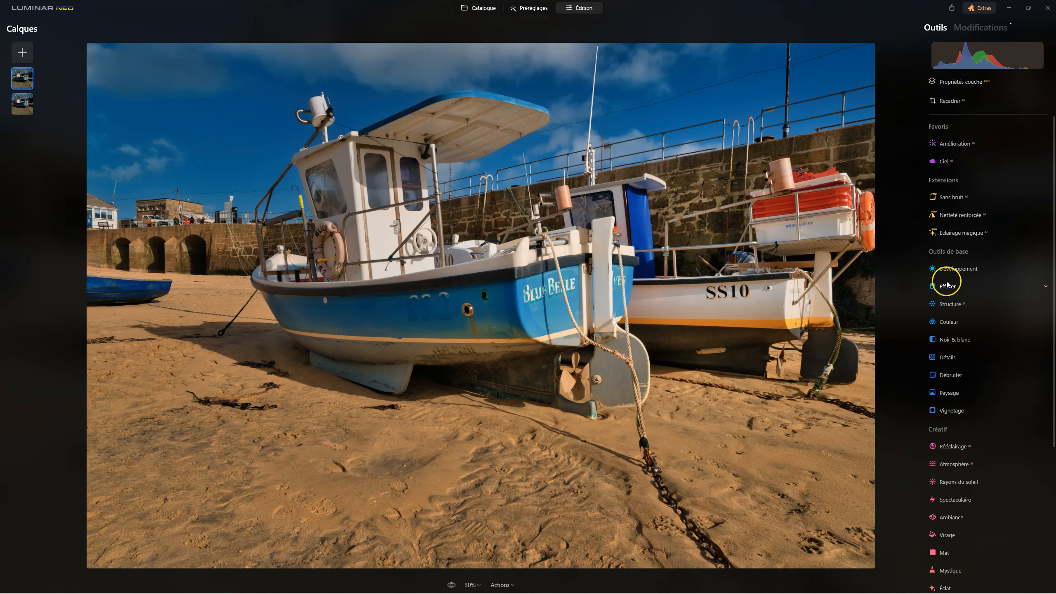
# Open the Couleur tool's HSL adjustments and test Supprimer les dominantes de couleur, returning it to 0.
pyautogui.click(948, 323)
pyautogui.click(943, 424)
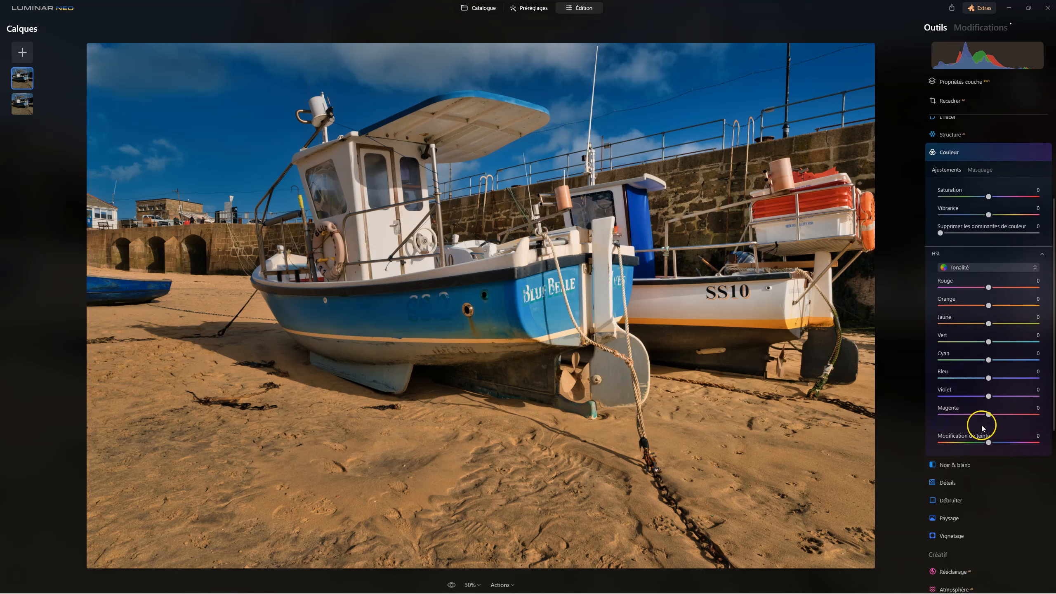
pyautogui.moveTo(942, 224); pyautogui.dragTo(1023, 223)
pyautogui.moveTo(926, 221); pyautogui.dragTo(859, 221)
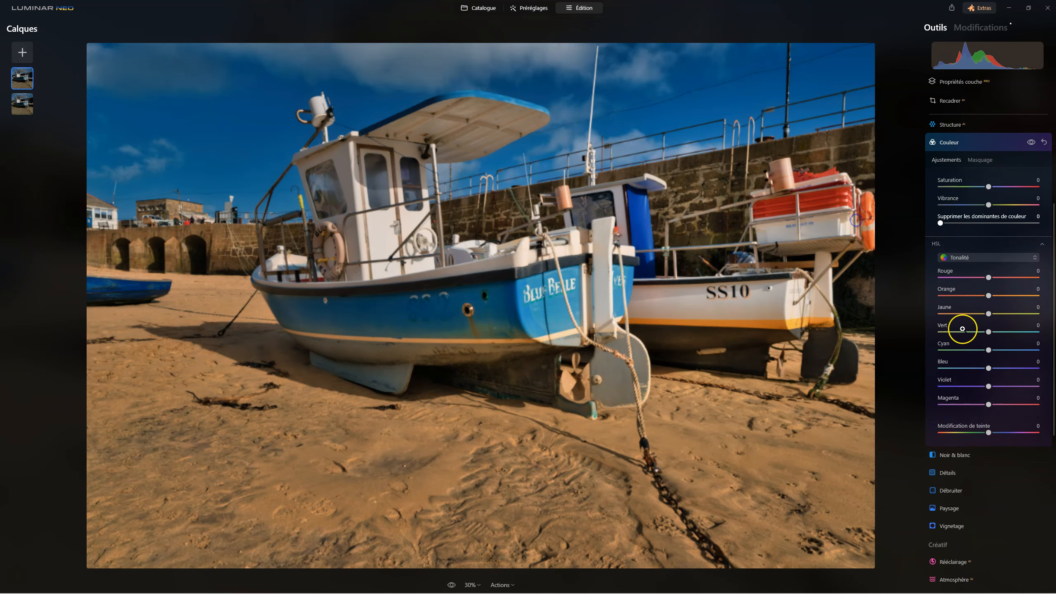
# Set the HSL saturation of Bleu to -56 and toggle the Couleur adjustment to compare its effect.
pyautogui.click(974, 258)
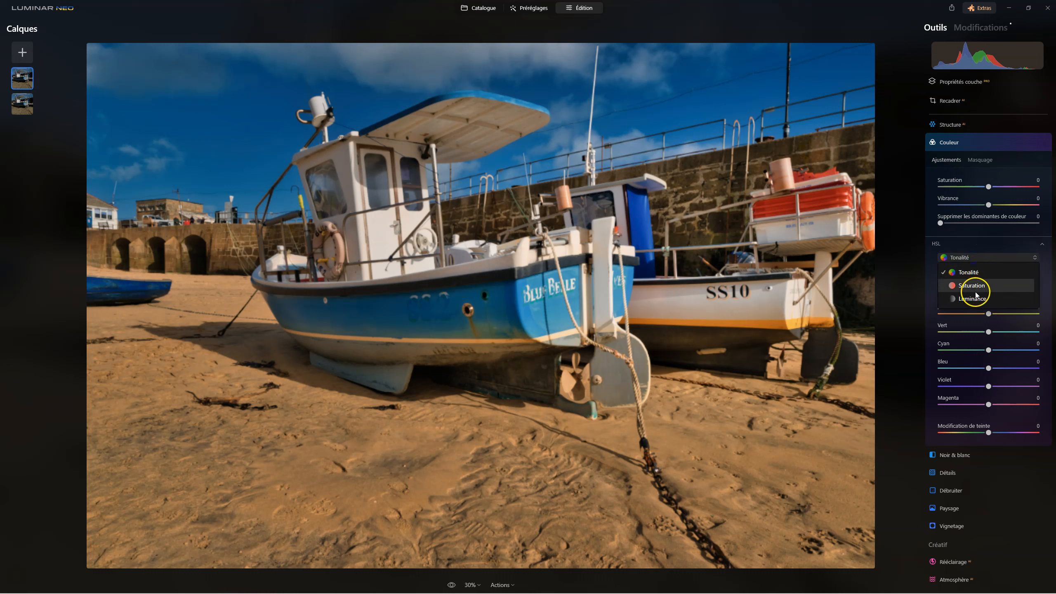
pyautogui.click(977, 291)
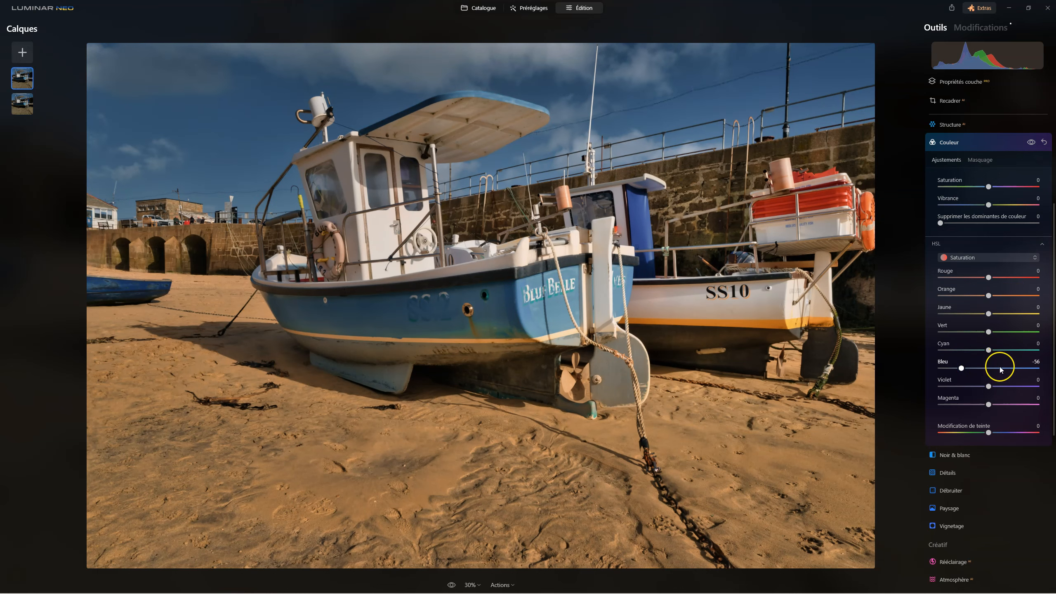
pyautogui.click(1031, 143)
pyautogui.click(1031, 142)
pyautogui.click(1031, 142)
pyautogui.click(1032, 142)
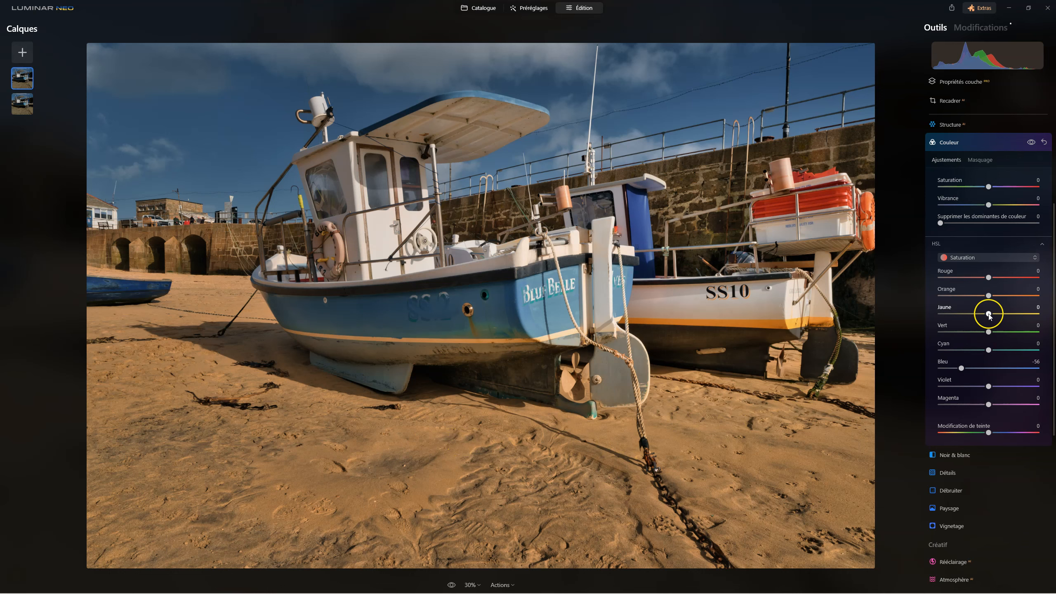
# Set the HSL saturation of Orange to -22 and of Jaune to -35.
pyautogui.moveTo(973, 317); pyautogui.dragTo(979, 296)
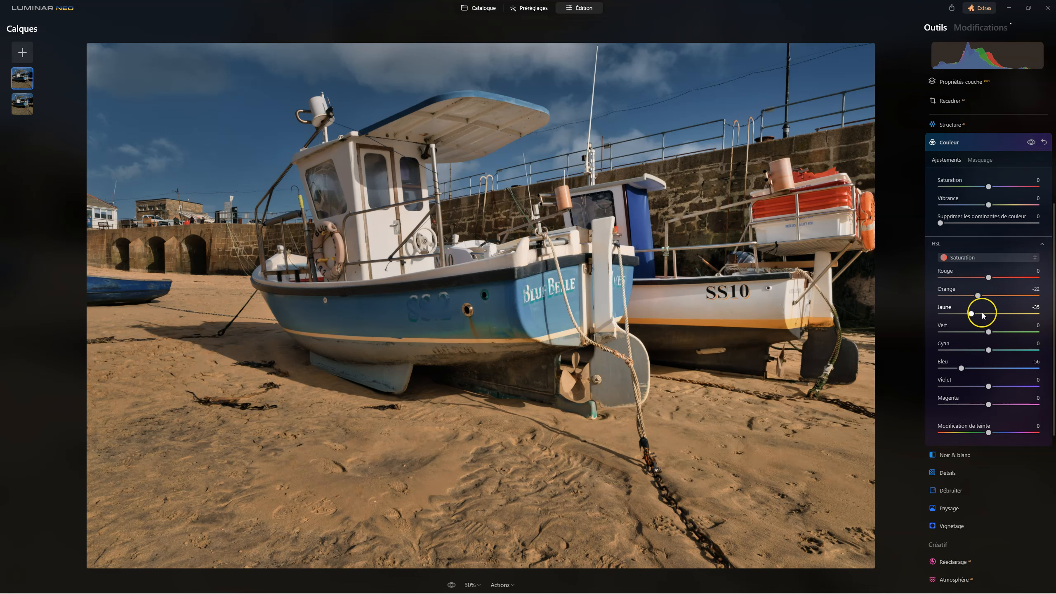
pyautogui.click(957, 143)
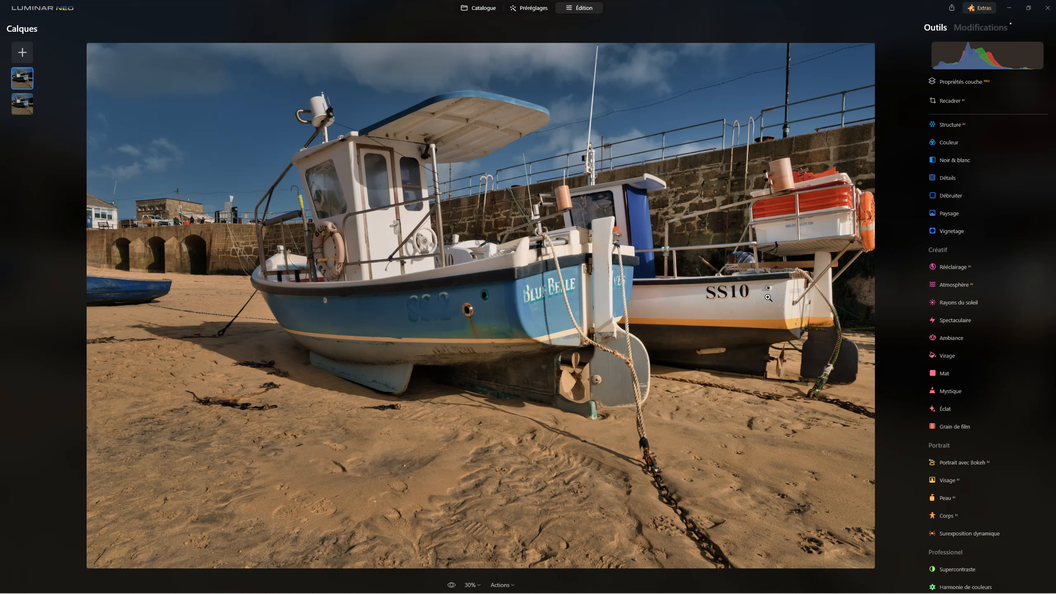
# Crop the photo closer around the two boats, keeping the Originale ratio.
pyautogui.click(961, 101)
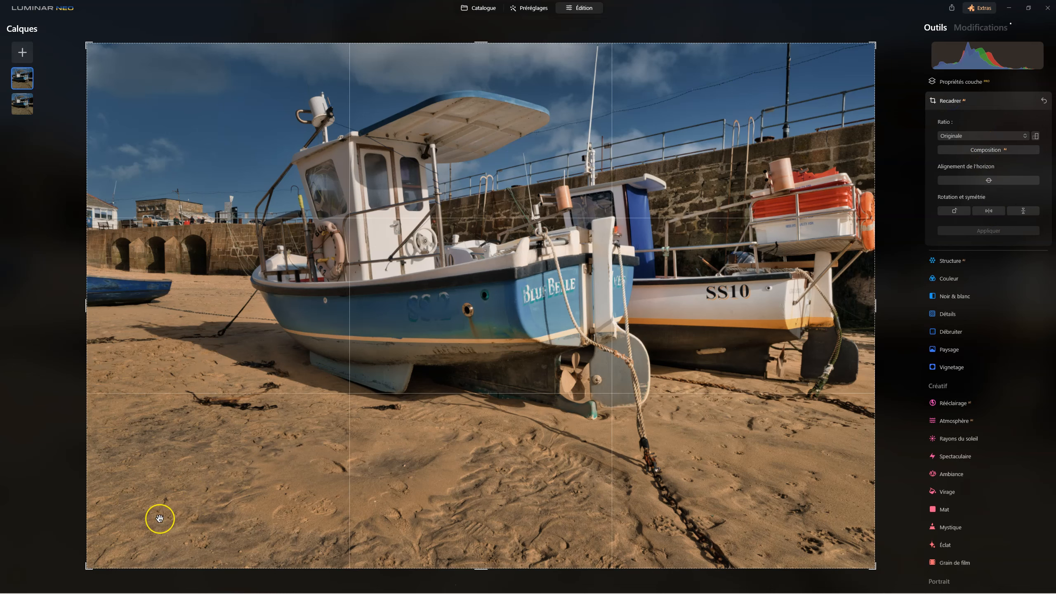
pyautogui.moveTo(89, 567); pyautogui.dragTo(154, 488)
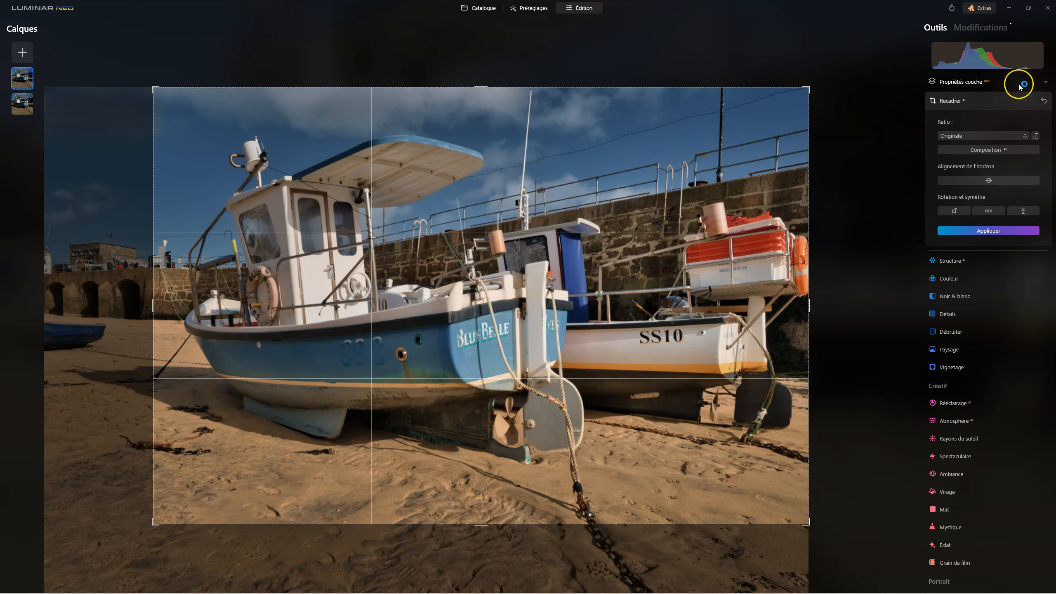
pyautogui.click(956, 101)
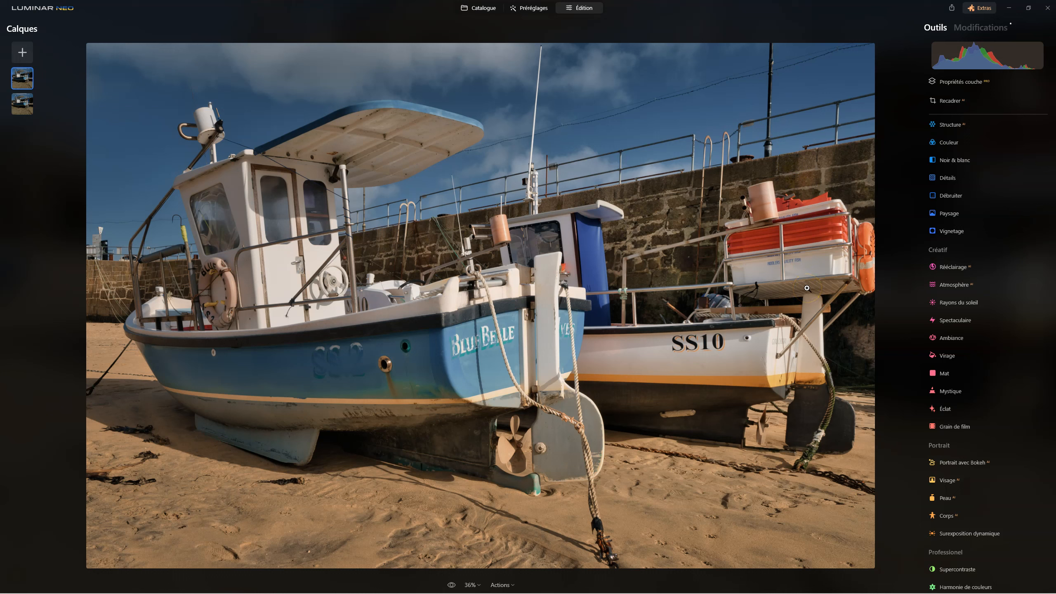
# Upscale the edited colour boat photo 2x with Agrandissement from the catalogue.
pyautogui.click(474, 9)
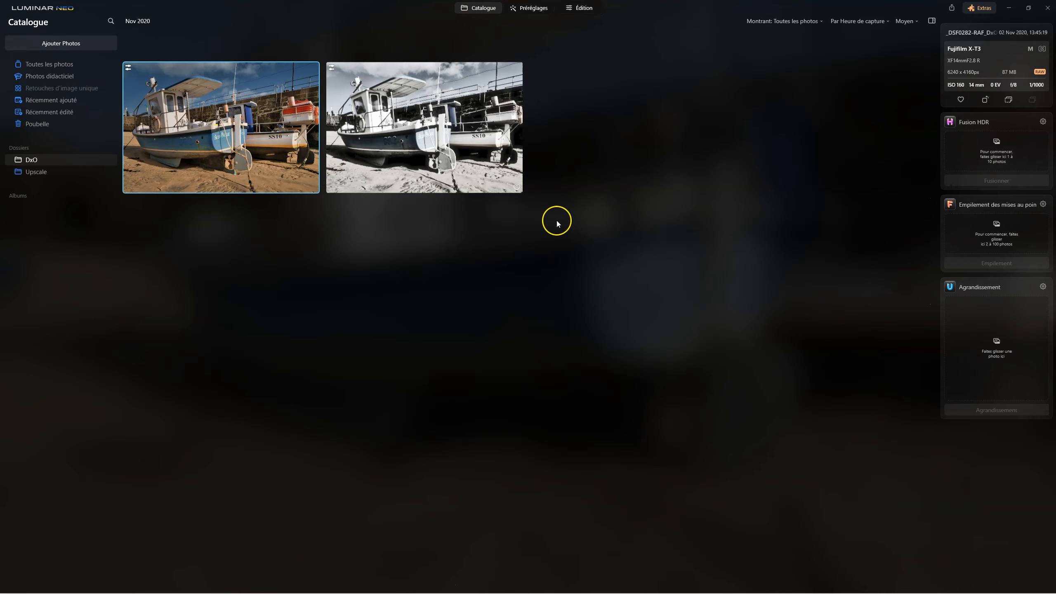
pyautogui.moveTo(228, 137); pyautogui.dragTo(997, 343)
pyautogui.click(994, 411)
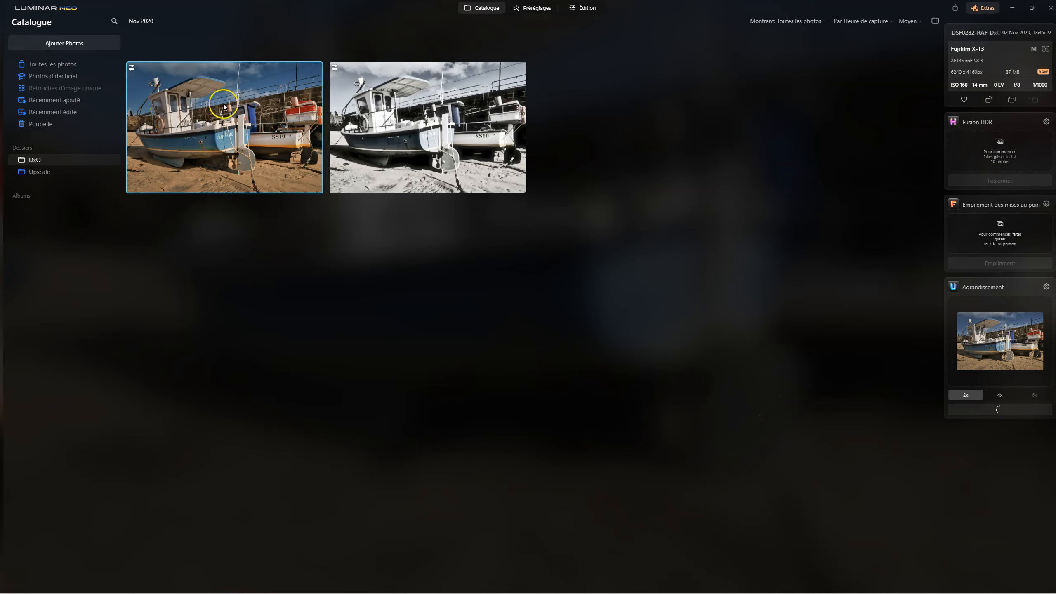
# Open the upscaled photo for editing and inspect the SS10 lettering at 100% zoom.
pyautogui.click(587, 9)
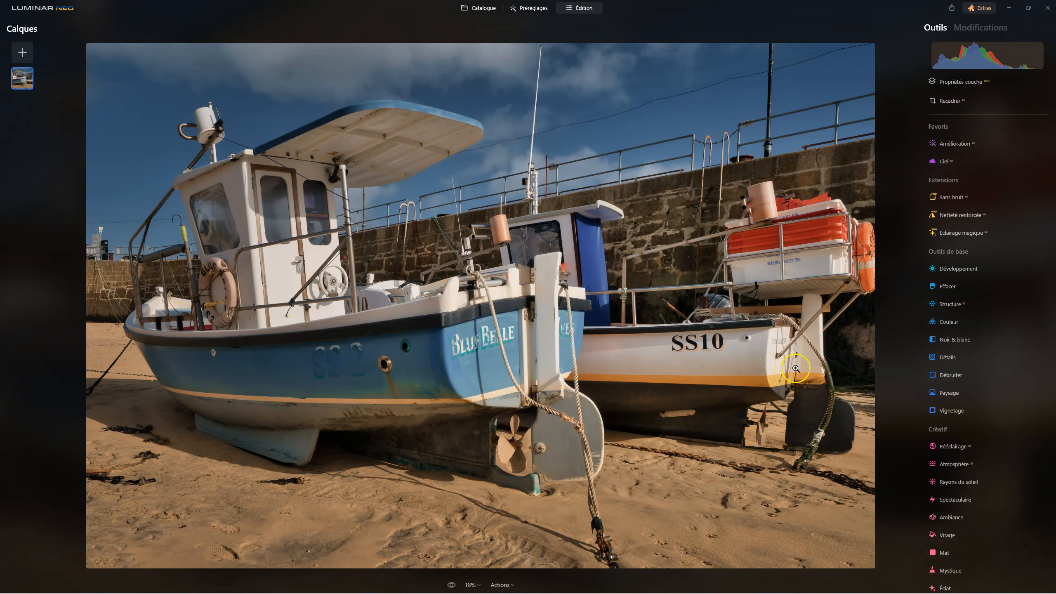
pyautogui.click(719, 351)
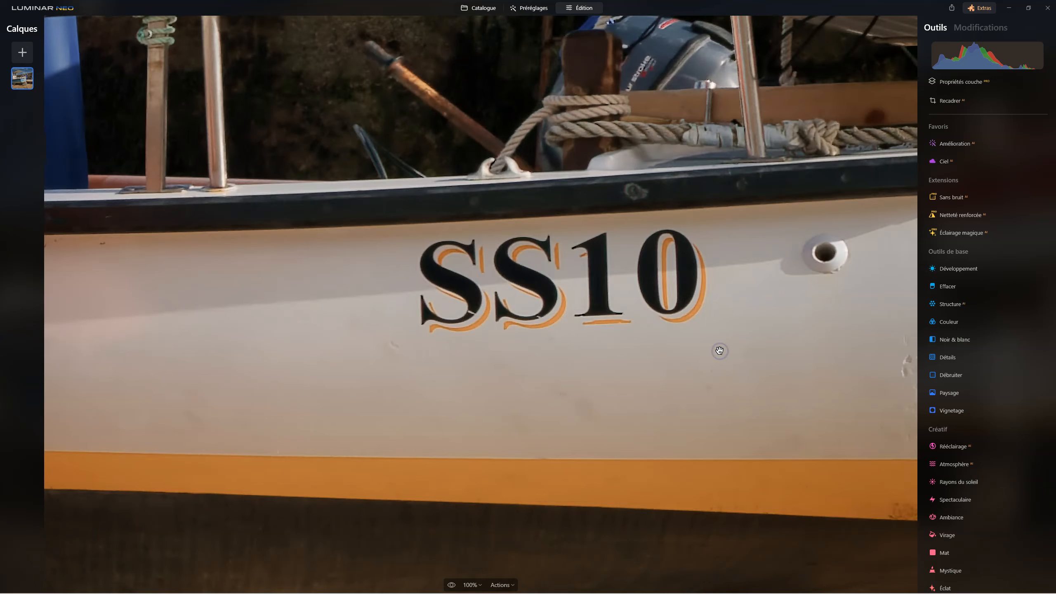
pyautogui.click(631, 365)
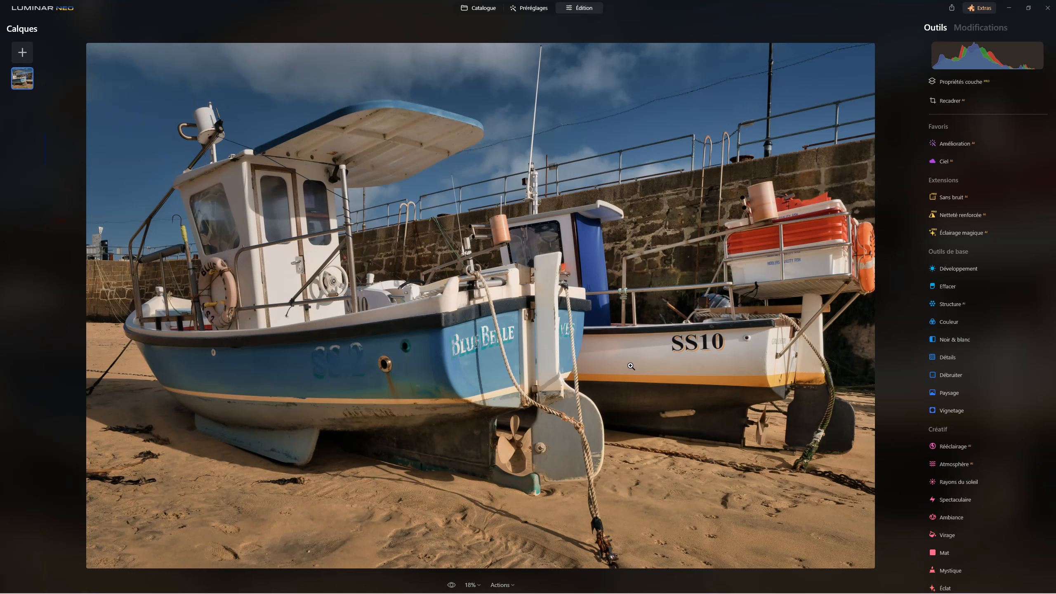
# Return to the catalogue, close the DxO folder window, and open the unedited boat photo for editing.
pyautogui.click(483, 8)
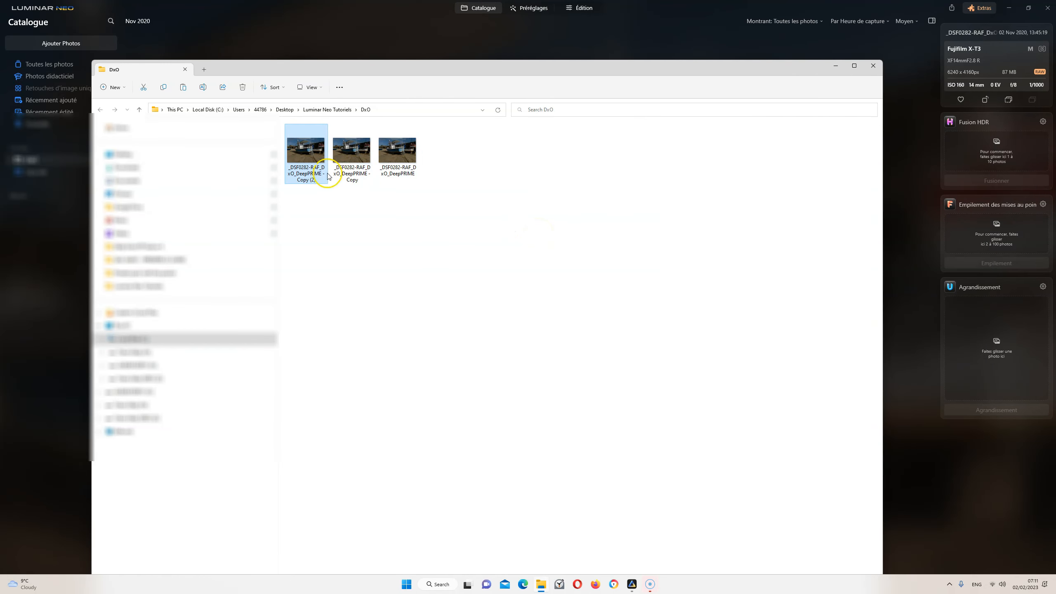
pyautogui.click(874, 65)
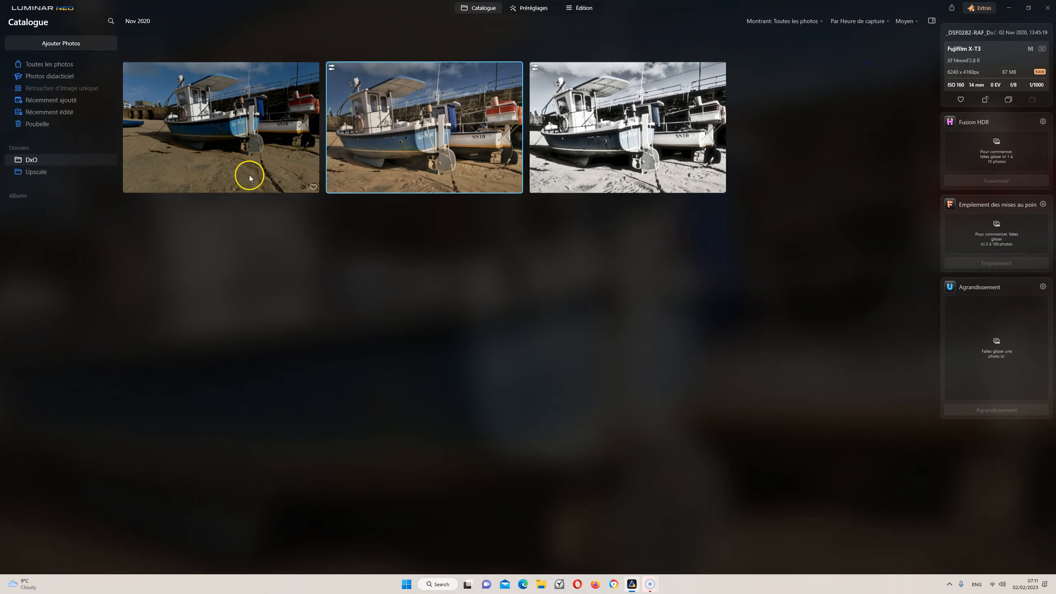
pyautogui.click(208, 122)
pyautogui.click(580, 7)
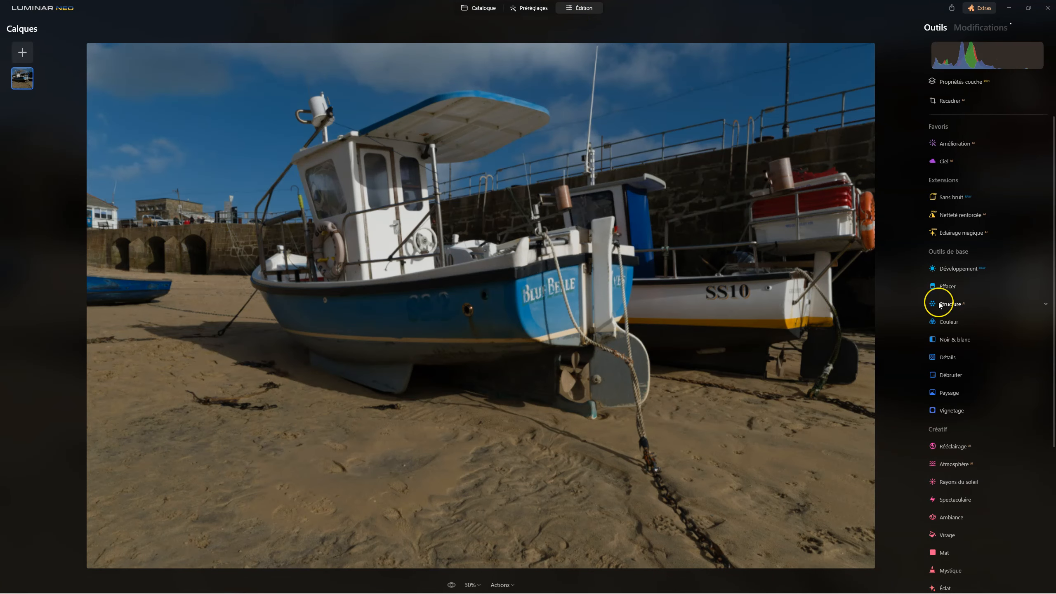
# Set the Amélioration tool's Accent to 63 on the unedited boat photo.
pyautogui.click(960, 145)
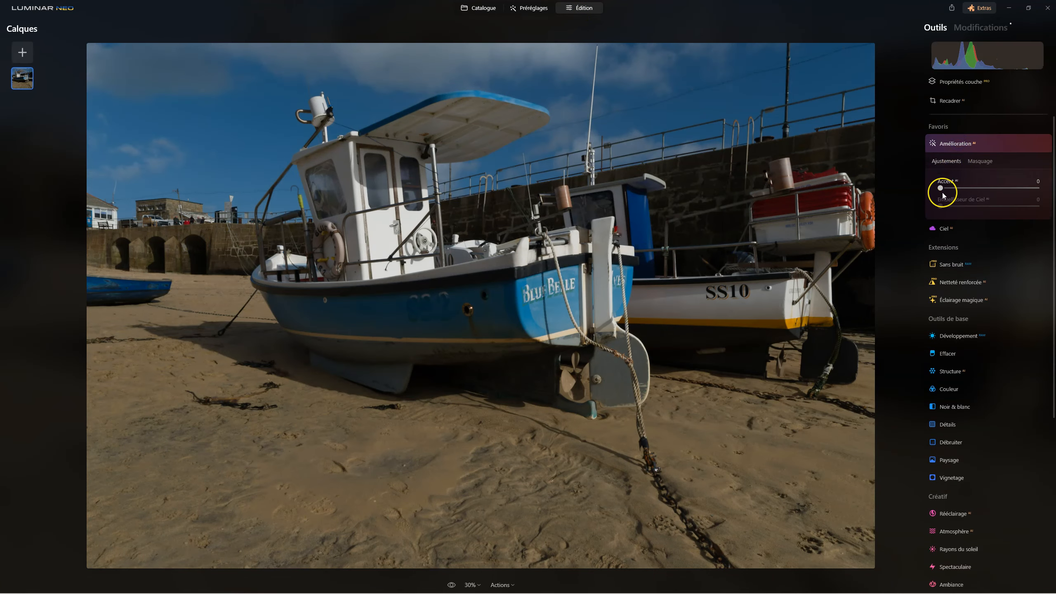
pyautogui.moveTo(986, 193); pyautogui.dragTo(1001, 188)
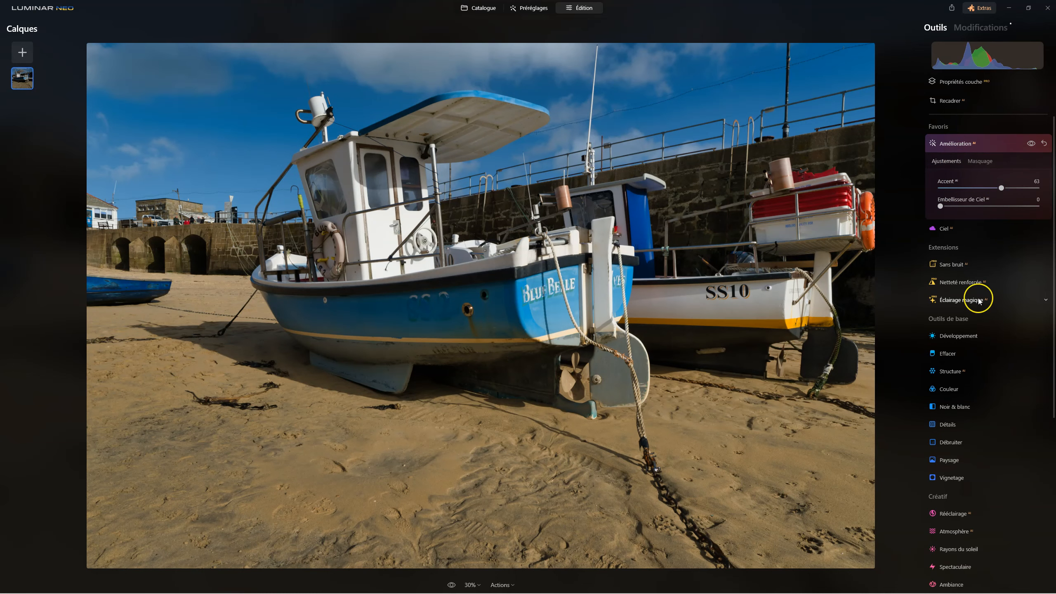
pyautogui.click(953, 145)
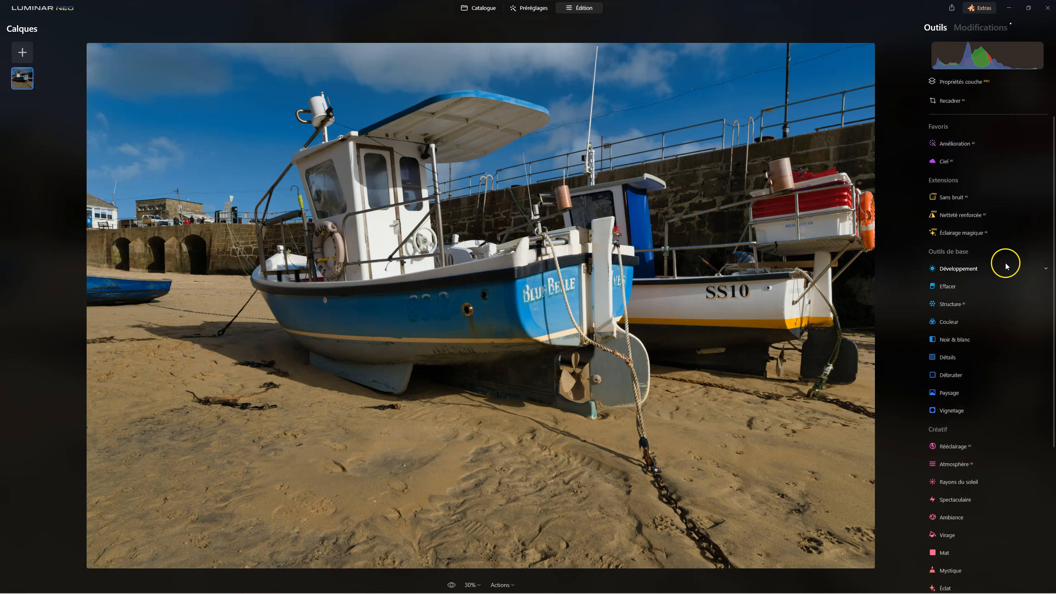
# Set the Structure tool's Quantité to 42.
pyautogui.click(951, 305)
pyautogui.moveTo(990, 349); pyautogui.dragTo(1012, 352)
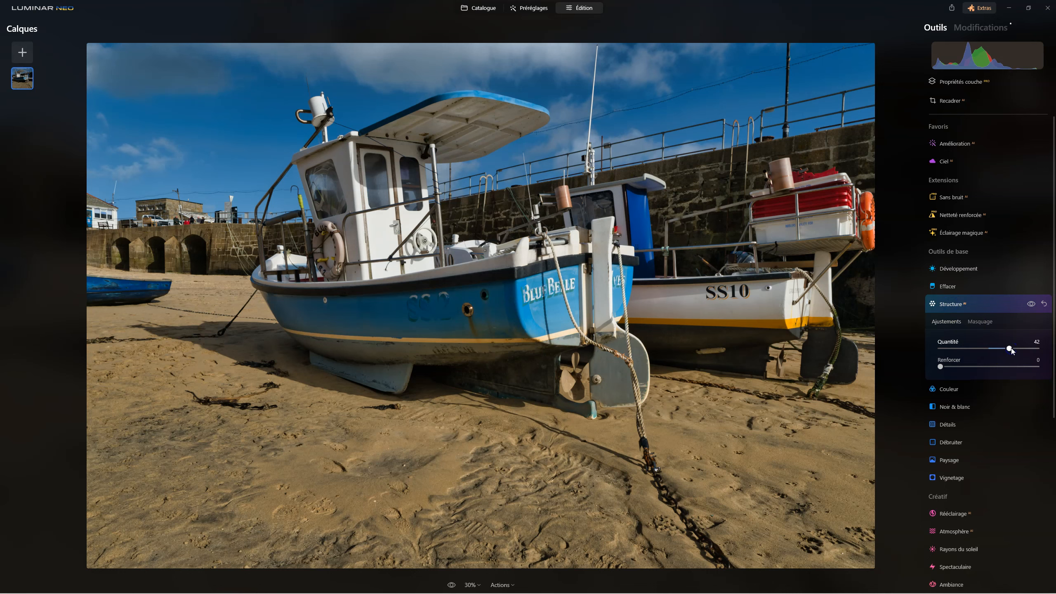
# Try brushing a Structure mask over the blue boat's hull at an intensity of 32, and reset the Structure tool.
pyautogui.click(973, 320)
pyautogui.click(957, 174)
pyautogui.moveTo(1038, 251); pyautogui.dragTo(972, 250)
pyautogui.moveTo(458, 292)
pyautogui.mouseDown()
pyautogui.moveTo(310, 314)
pyautogui.moveTo(439, 311)
pyautogui.moveTo(441, 323)
pyautogui.moveTo(584, 300)
pyautogui.moveTo(465, 318)
pyautogui.moveTo(301, 318)
pyautogui.moveTo(494, 289)
pyautogui.moveTo(470, 321)
pyautogui.moveTo(381, 364)
pyautogui.moveTo(347, 356)
pyautogui.mouseUp()
pyautogui.moveTo(485, 334)
pyautogui.mouseDown()
pyautogui.moveTo(437, 350)
pyautogui.moveTo(399, 342)
pyautogui.moveTo(451, 303)
pyautogui.moveTo(571, 285)
pyautogui.moveTo(521, 295)
pyautogui.mouseUp()
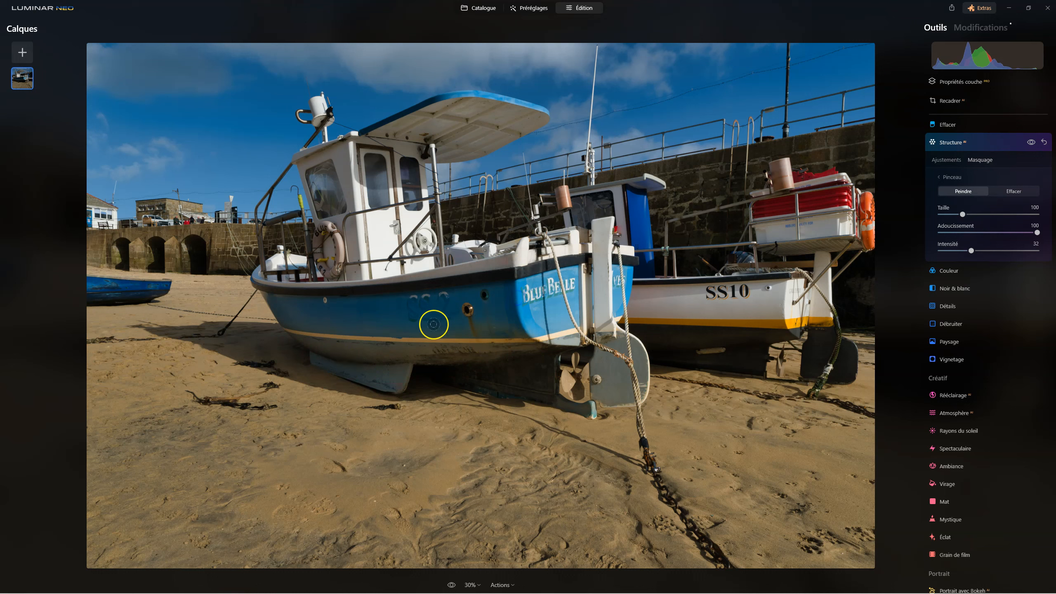
pyautogui.click(1047, 141)
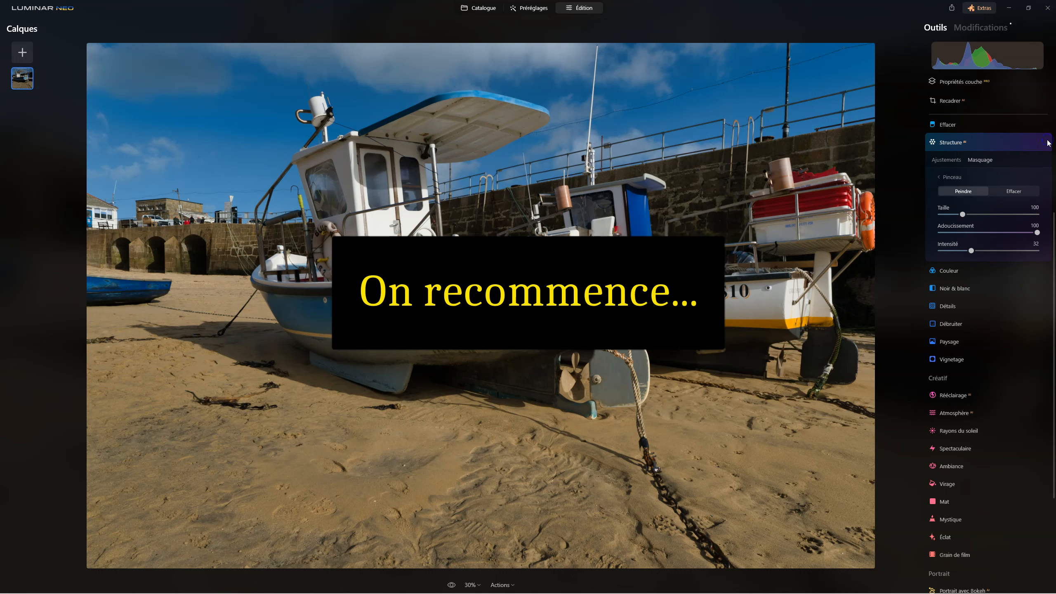
# Brush a Structure mask over the blue boat's hull, cabin and roof at an intensity of 43.
pyautogui.click(989, 162)
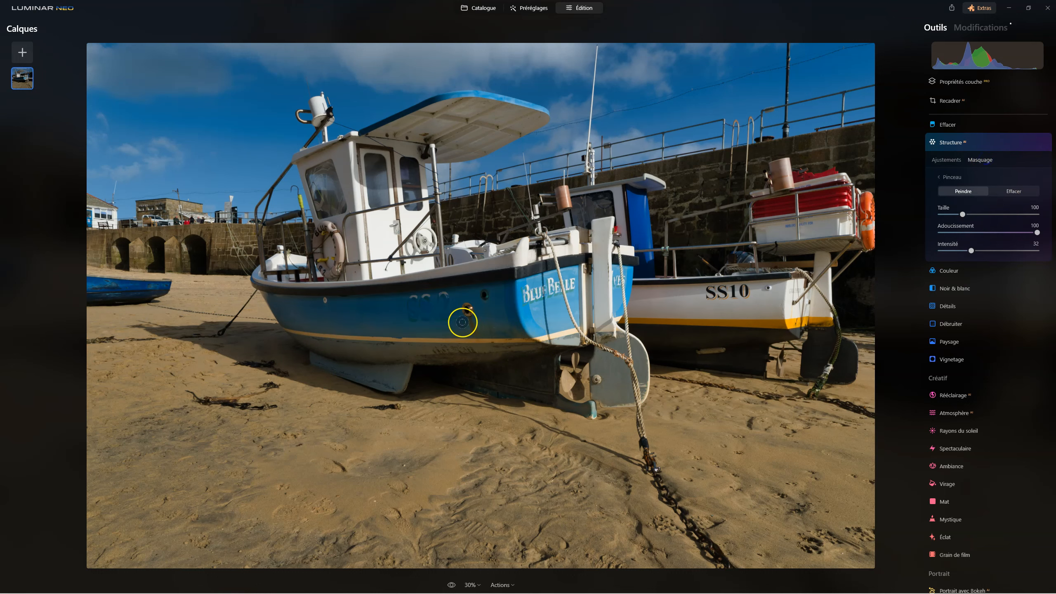
pyautogui.moveTo(977, 255); pyautogui.dragTo(1009, 251)
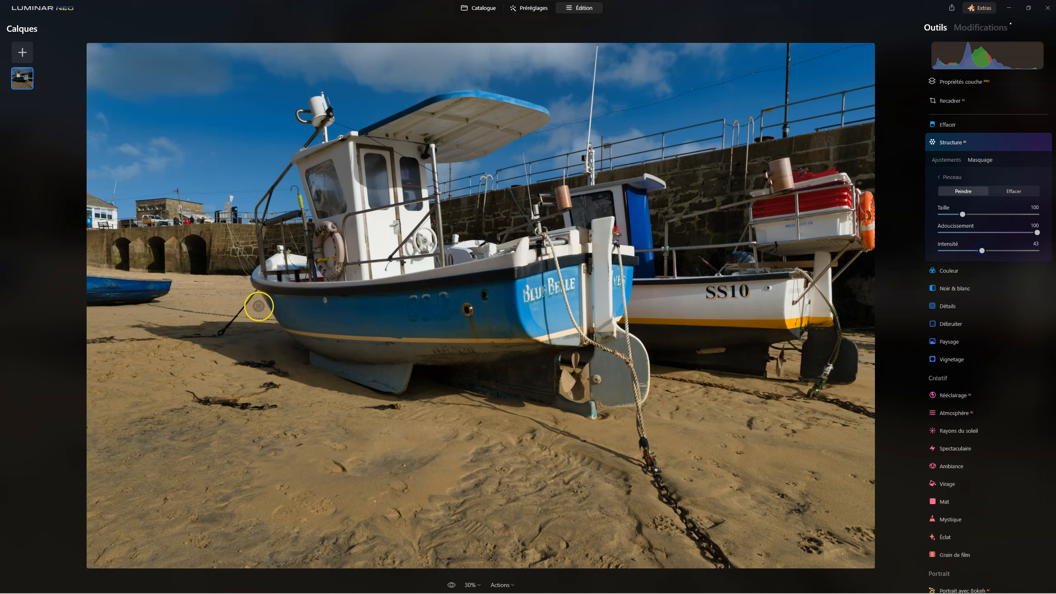
pyautogui.moveTo(377, 319)
pyautogui.mouseDown()
pyautogui.moveTo(484, 304)
pyautogui.moveTo(372, 306)
pyautogui.moveTo(532, 307)
pyautogui.mouseUp()
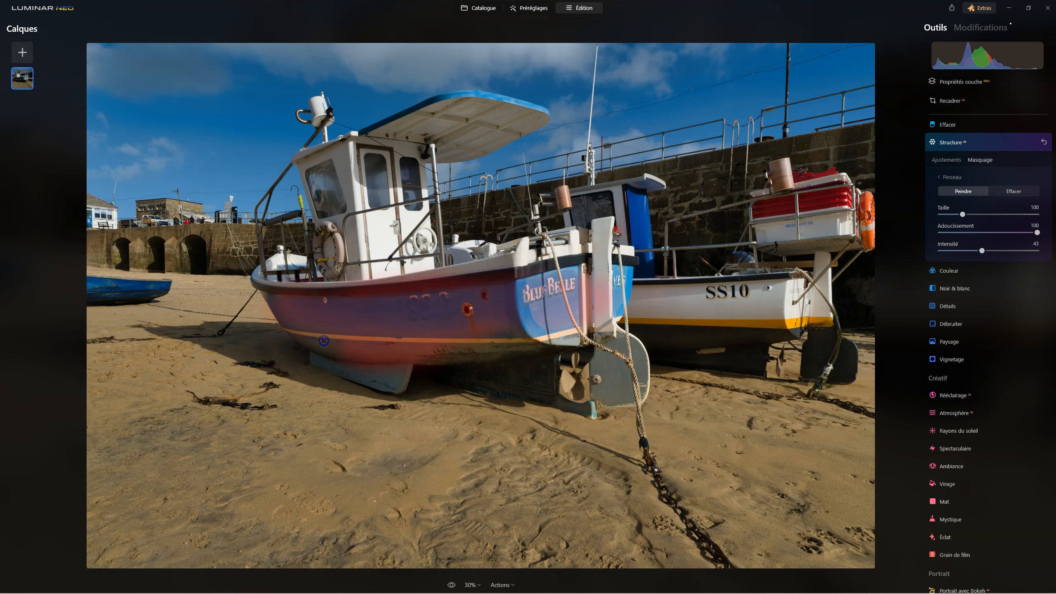
pyautogui.moveTo(371, 185)
pyautogui.mouseDown()
pyautogui.moveTo(398, 269)
pyautogui.moveTo(335, 184)
pyautogui.moveTo(399, 251)
pyautogui.moveTo(420, 227)
pyautogui.mouseUp()
pyautogui.moveTo(452, 133)
pyautogui.mouseDown()
pyautogui.moveTo(481, 132)
pyautogui.moveTo(505, 158)
pyautogui.mouseUp()
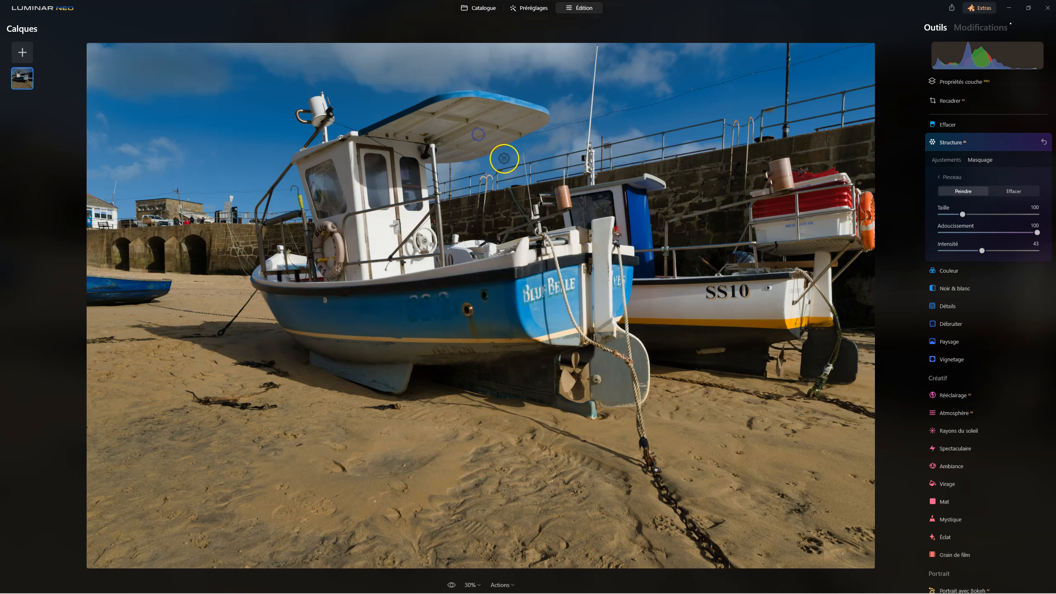
# Set the masked Structure tool's Quantité to 57 and compare the photo with and without the effect.
pyautogui.click(947, 178)
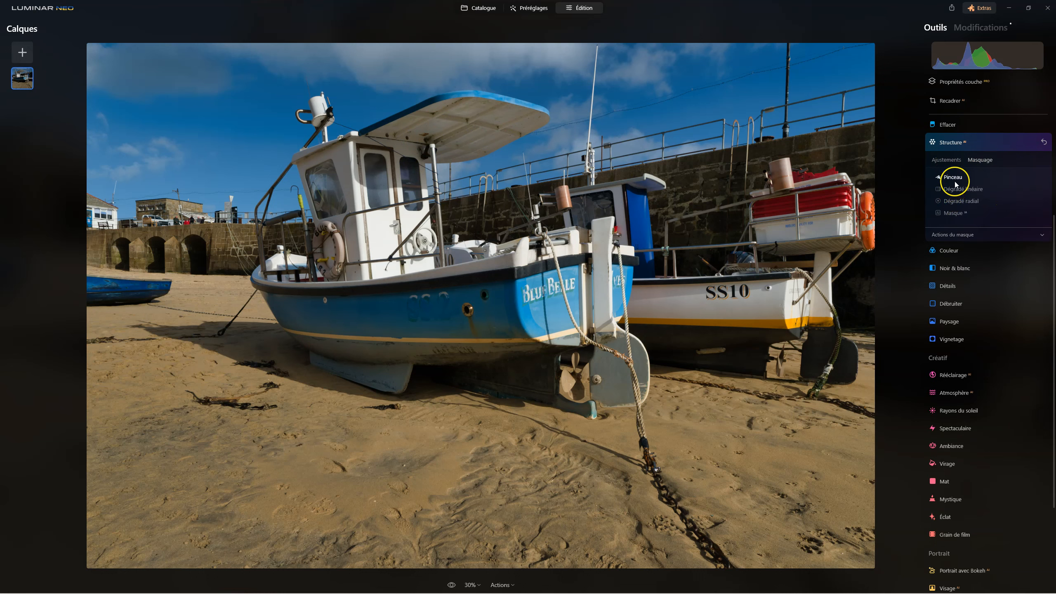
pyautogui.click(953, 160)
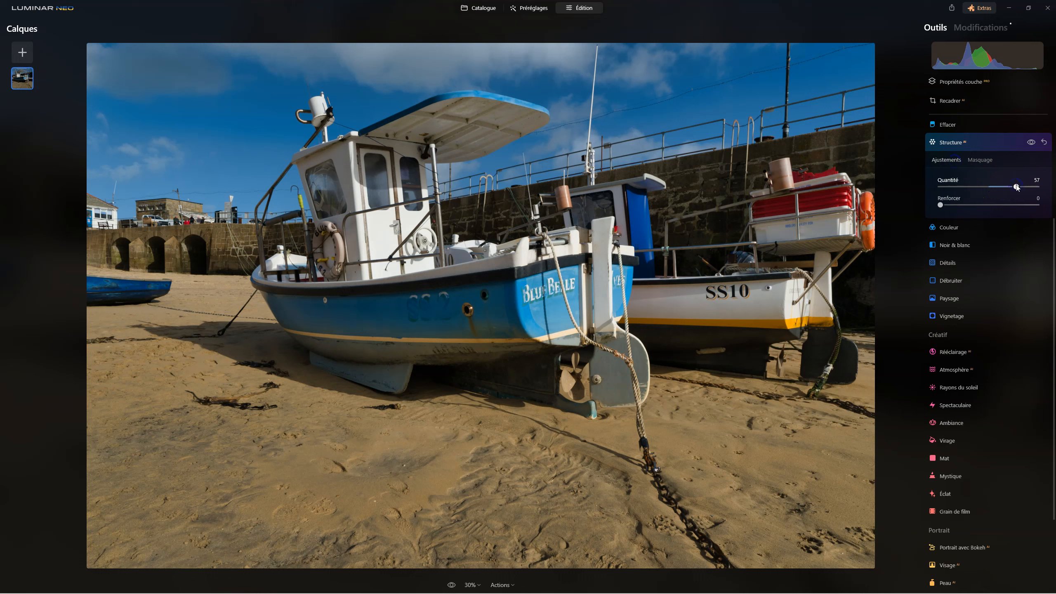
pyautogui.click(1032, 143)
pyautogui.click(1031, 143)
pyautogui.click(1031, 143)
pyautogui.click(1032, 143)
pyautogui.click(954, 143)
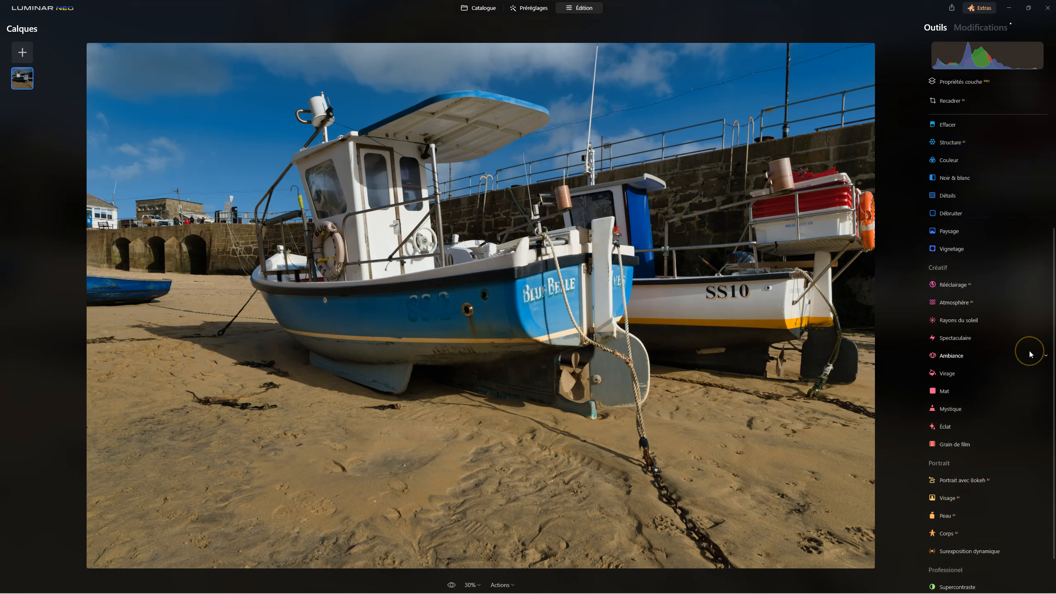
# In Harmonie de couleurs, set Éclat to -39, Warm to -39 and Froides to 43.
pyautogui.scroll(-2, 967, 432)
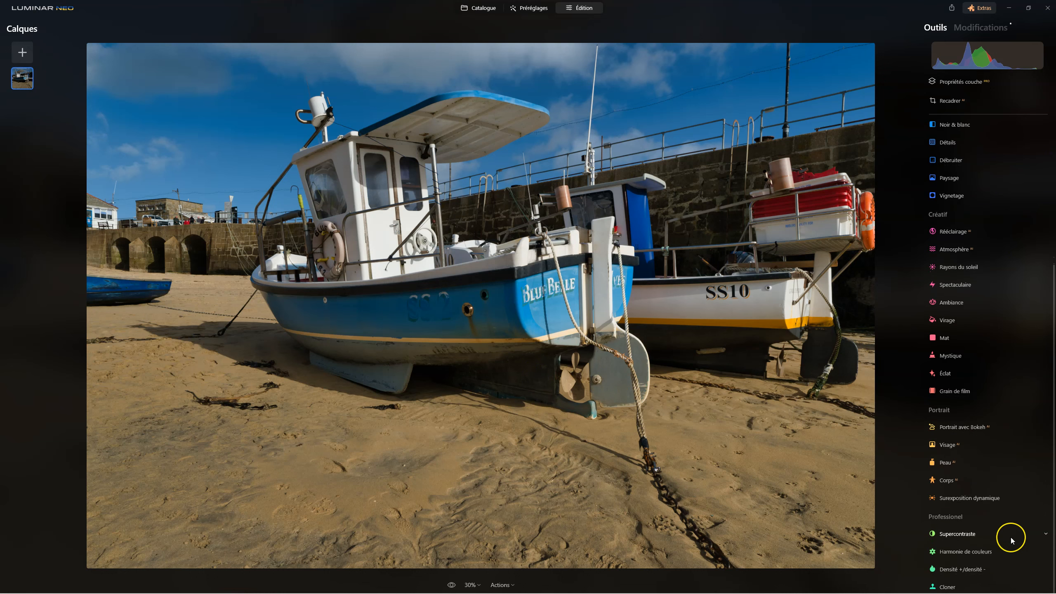
pyautogui.click(971, 553)
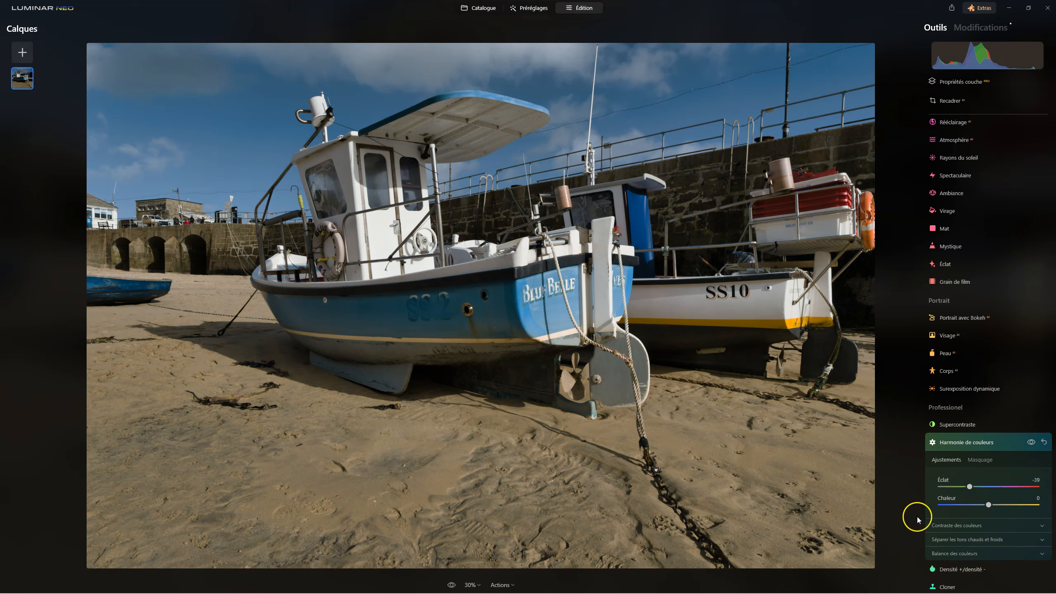
pyautogui.click(973, 540)
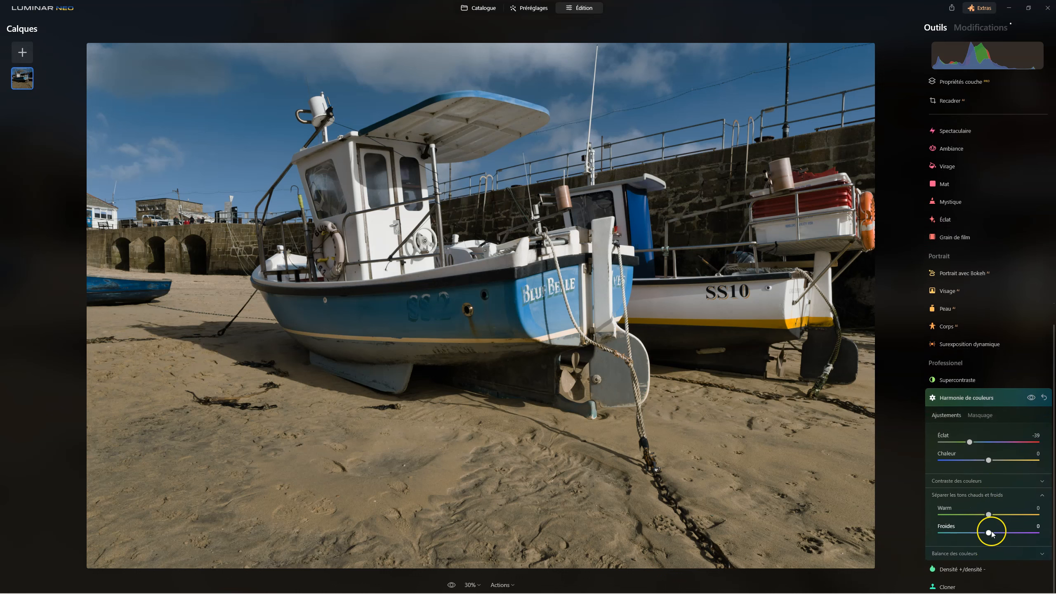
pyautogui.moveTo(982, 515); pyautogui.dragTo(970, 515)
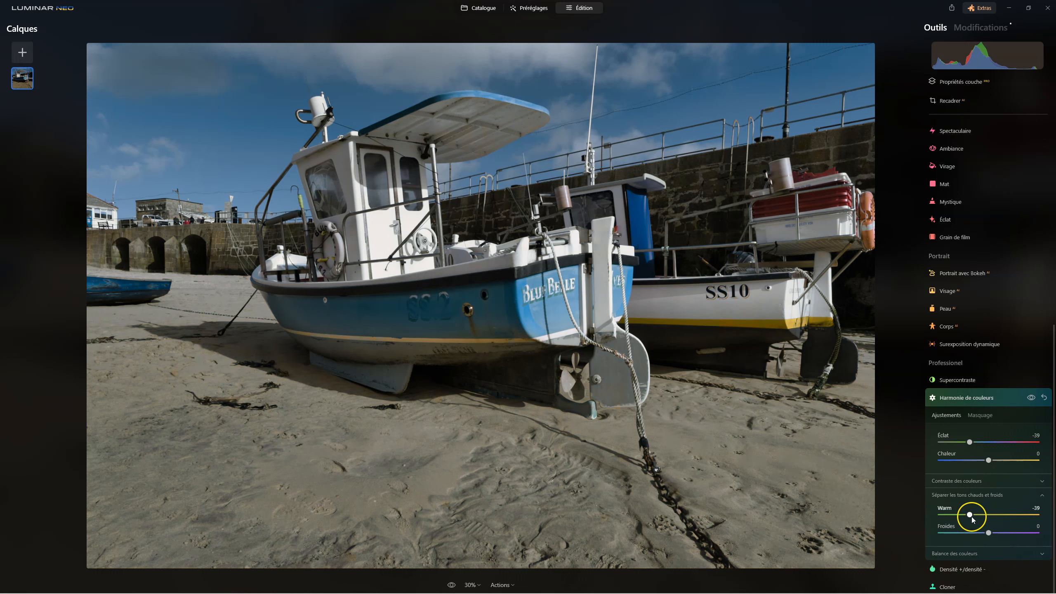
pyautogui.moveTo(990, 533); pyautogui.dragTo(1011, 532)
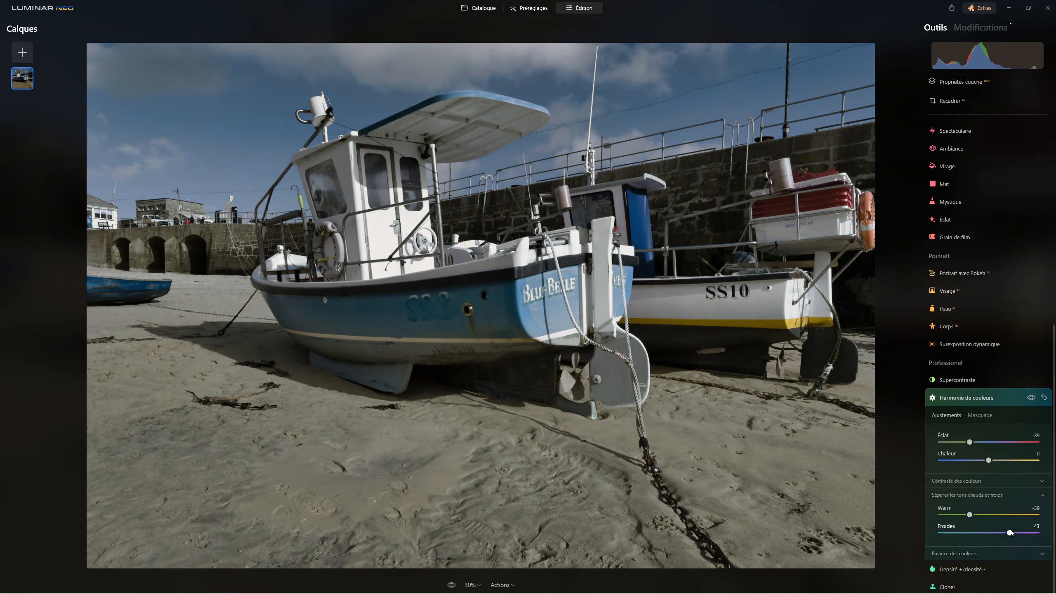
pyautogui.click(960, 400)
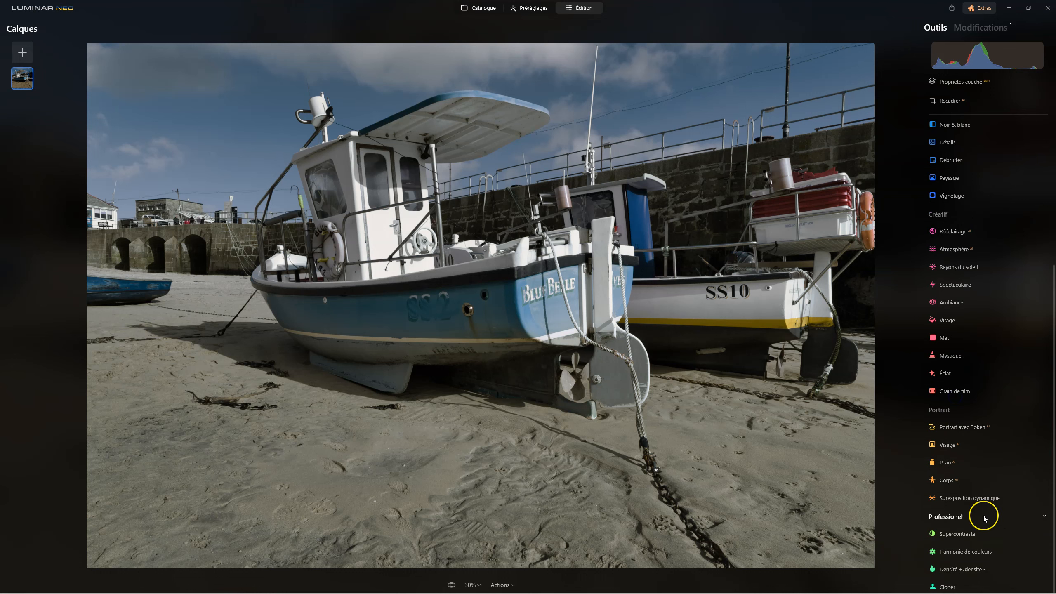
# In Virage, tone the shadows with Saturation 33 and Tonalité 56, and the highlights with Saturation 26 and Tonalité 243.
pyautogui.click(949, 317)
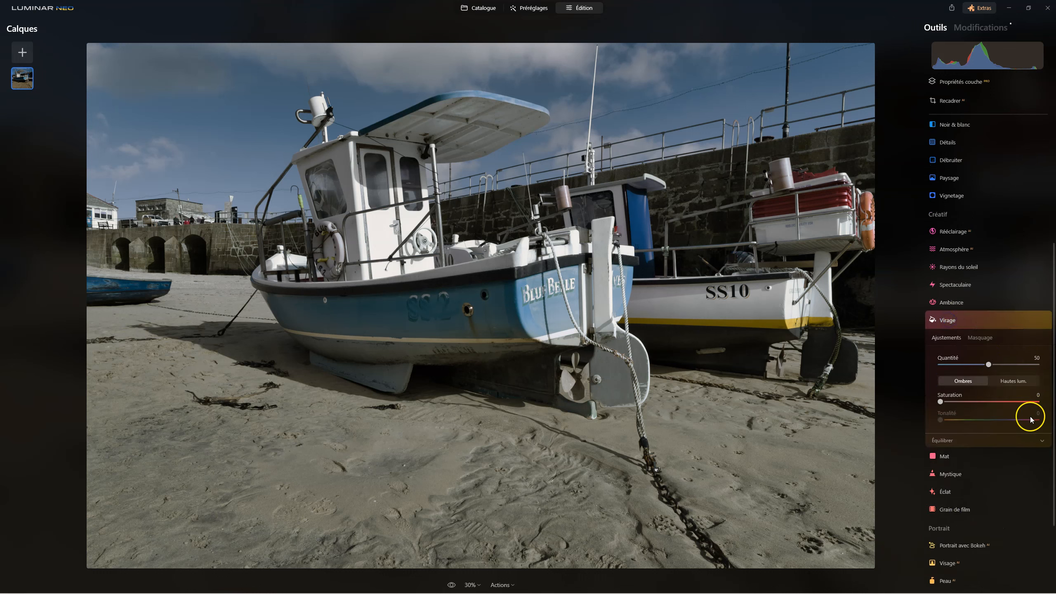
pyautogui.moveTo(950, 399); pyautogui.dragTo(961, 420)
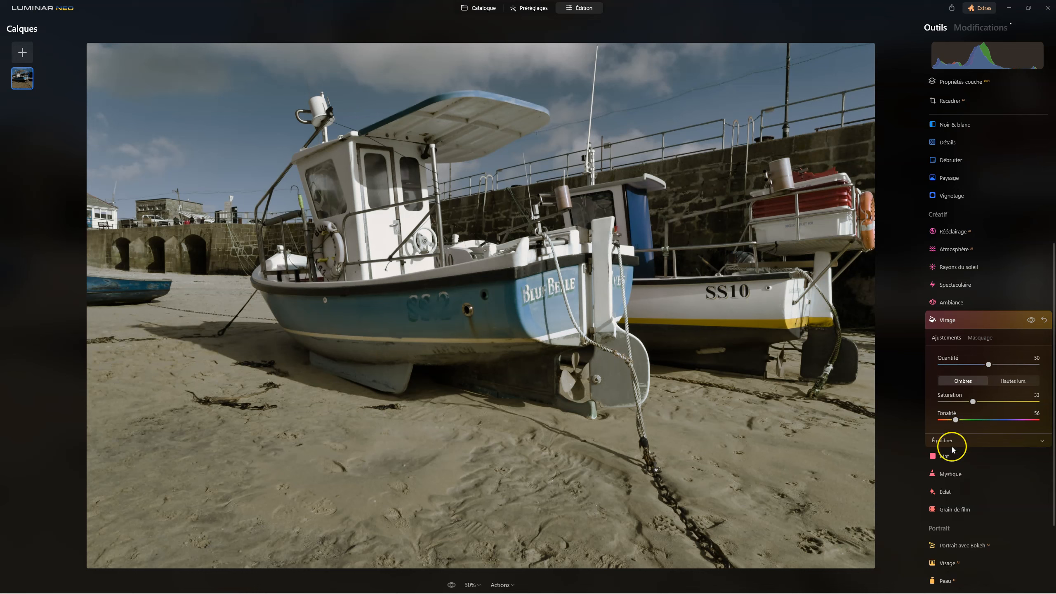
pyautogui.click(1012, 382)
pyautogui.scroll(-3, 1007, 374)
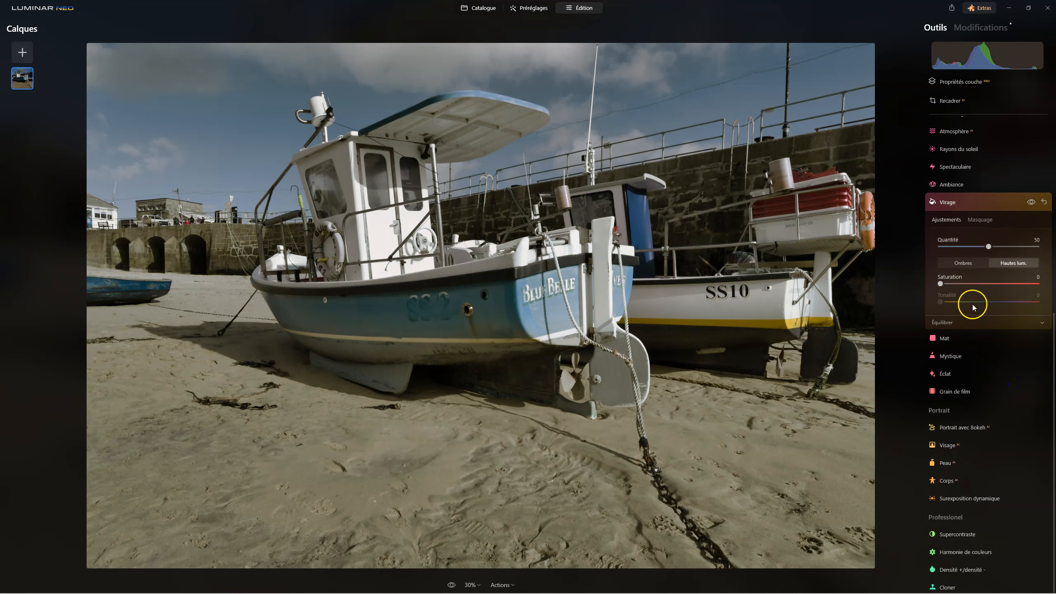
pyautogui.moveTo(943, 283); pyautogui.dragTo(985, 302)
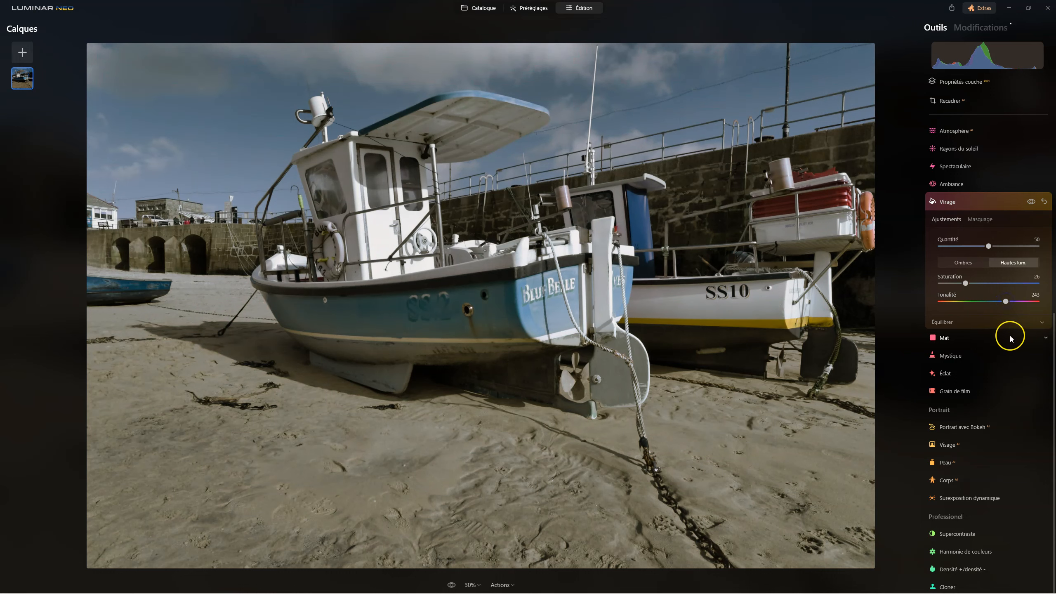
# Shift the Virage balance towards the highlights and adjust the toning's Quantité.
pyautogui.click(1014, 263)
pyautogui.click(938, 323)
pyautogui.click(989, 342)
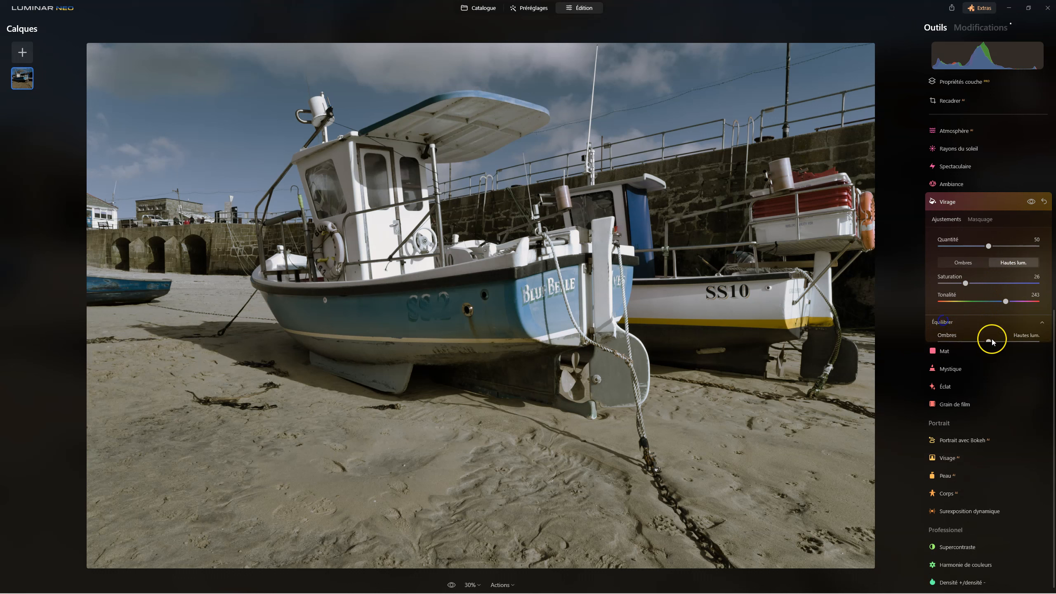
pyautogui.moveTo(981, 343); pyautogui.dragTo(948, 344)
pyautogui.click(1005, 342)
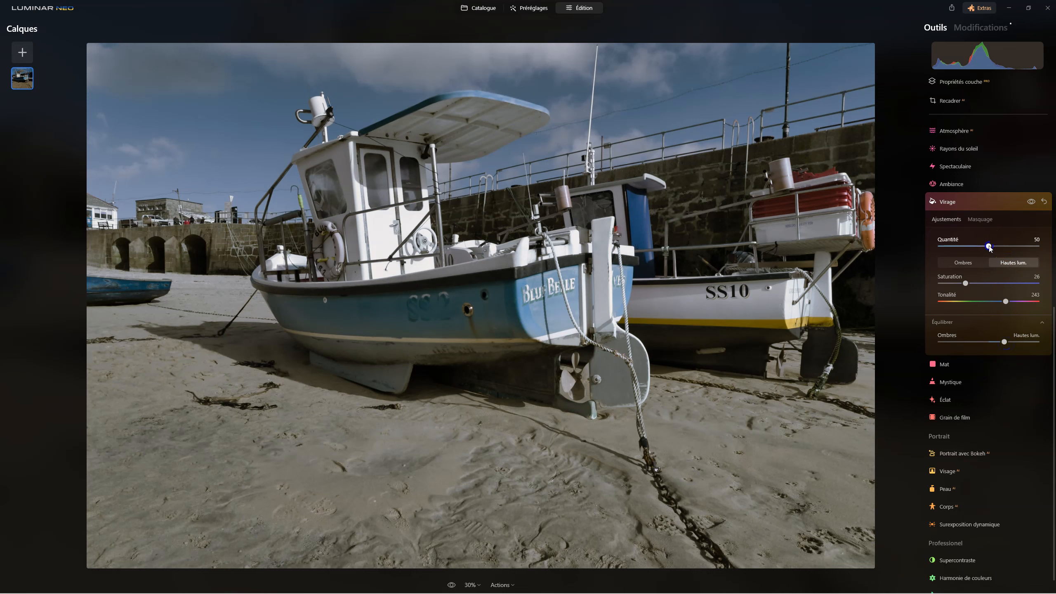
pyautogui.moveTo(951, 248); pyautogui.dragTo(1023, 248)
# Compare the photo with and without the Virage toning.
pyautogui.click(1032, 201)
pyautogui.click(1033, 202)
pyautogui.click(1033, 202)
pyautogui.click(1033, 202)
pyautogui.click(950, 203)
# Apply the creative Manhattan LUT in Ambiance with Quantité 79, Contraste 56 and Saturation -49.
pyautogui.click(965, 303)
pyautogui.click(973, 243)
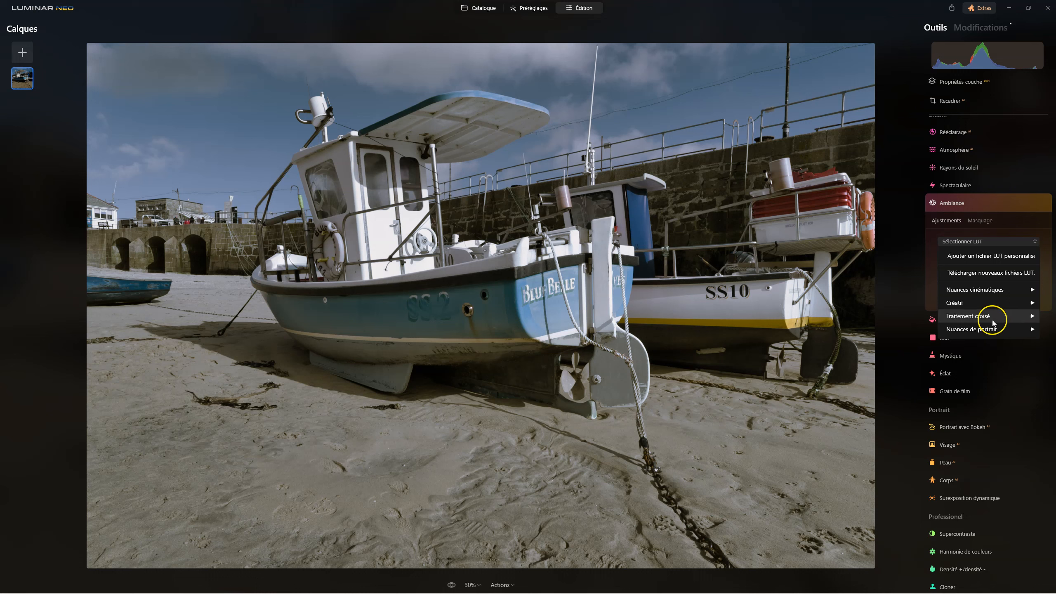
pyautogui.moveTo(963, 302)
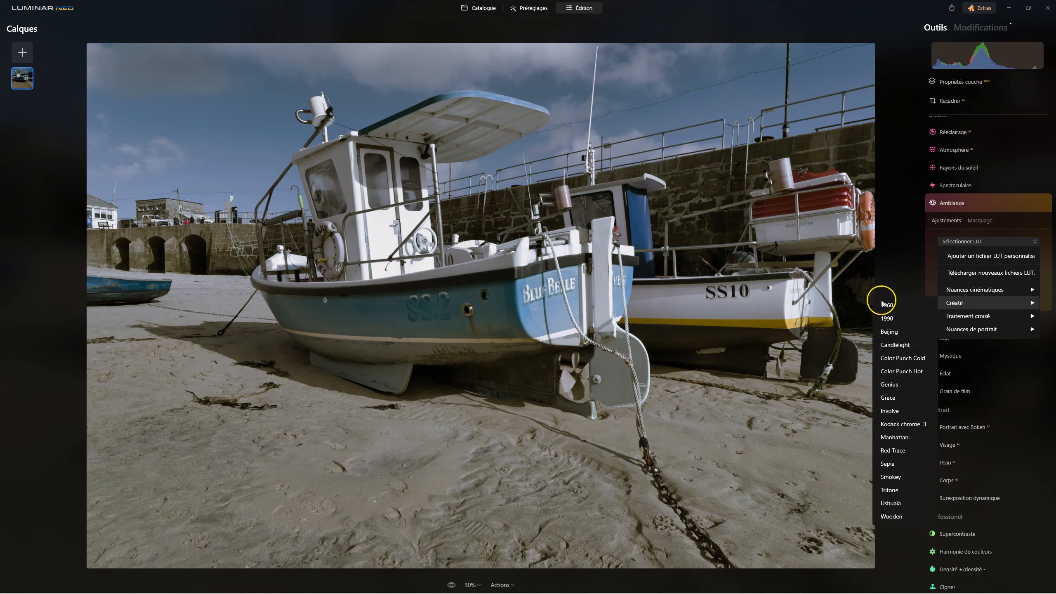
pyautogui.click(895, 437)
pyautogui.moveTo(969, 261); pyautogui.dragTo(970, 296)
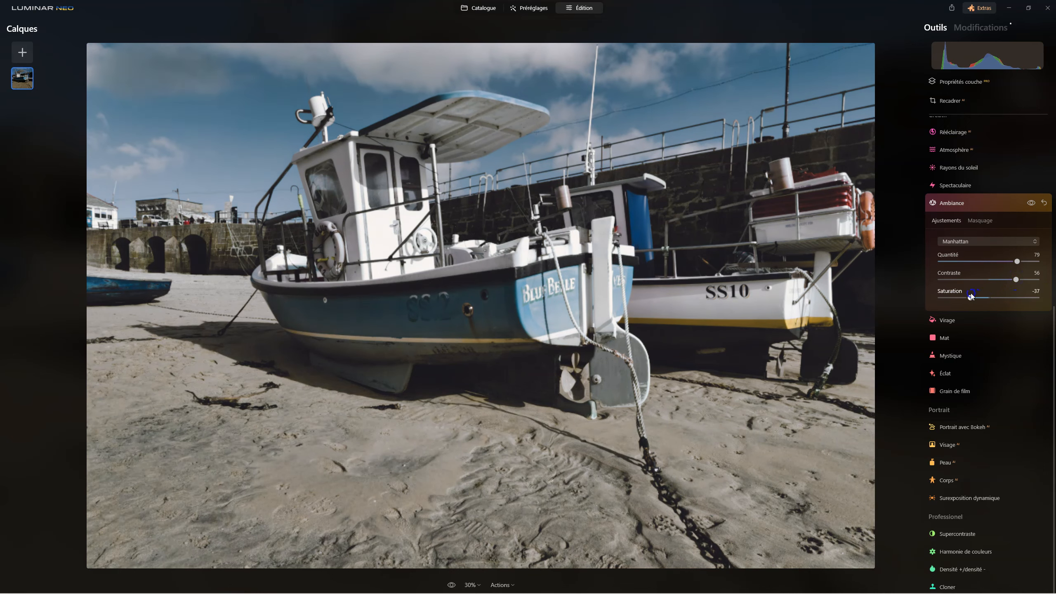
# Compare the photo with and without the Ambiance effect.
pyautogui.click(1031, 203)
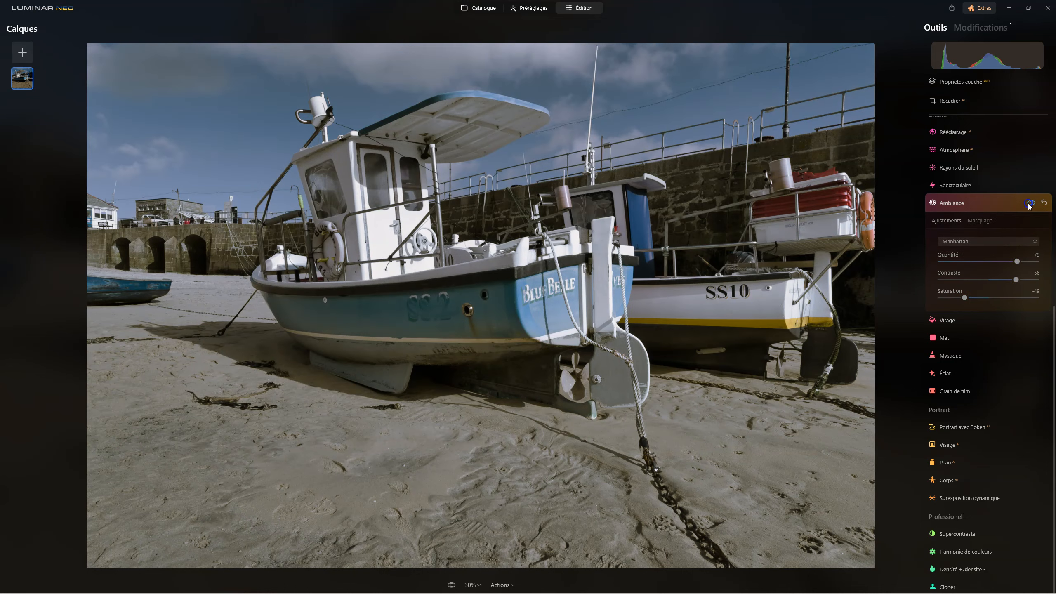
pyautogui.click(1031, 203)
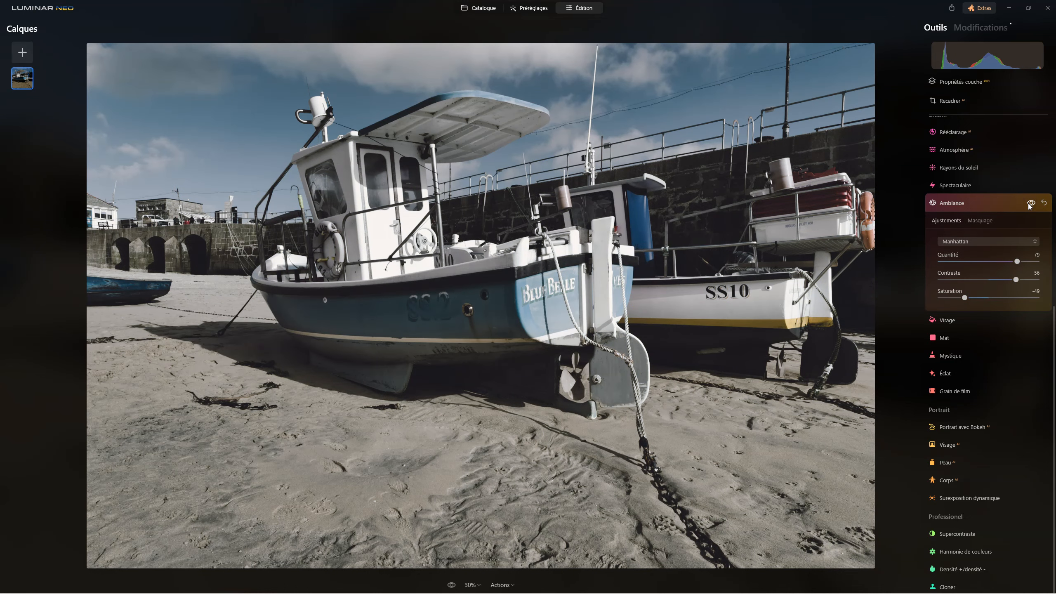
pyautogui.click(1030, 204)
pyautogui.click(1031, 203)
pyautogui.click(1012, 210)
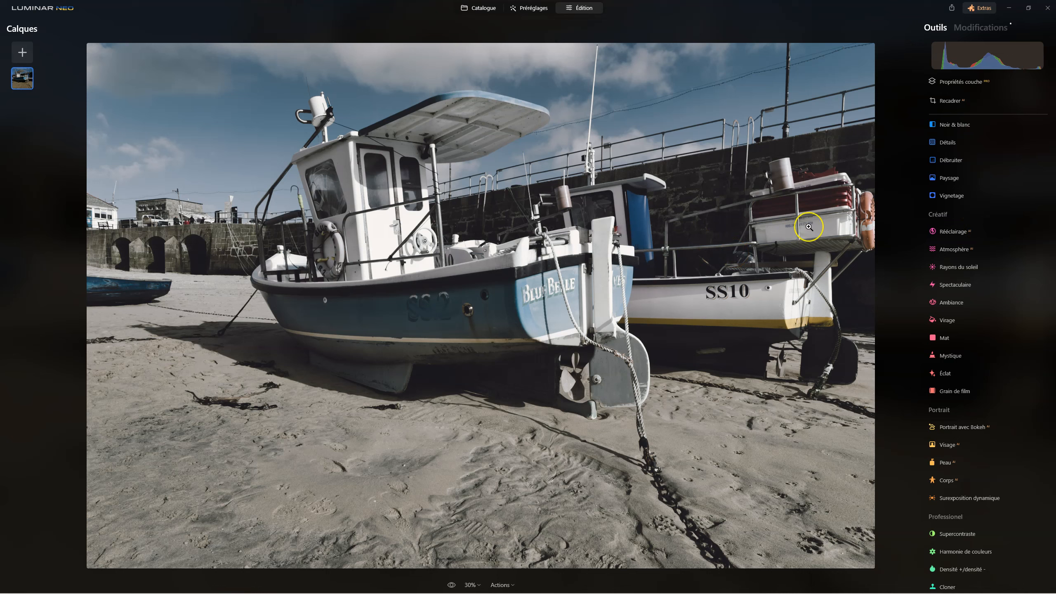
# Crop the photo with the automatic Composition at a 2:3 ratio, tightening and repositioning the frame around the two boats.
pyautogui.click(951, 102)
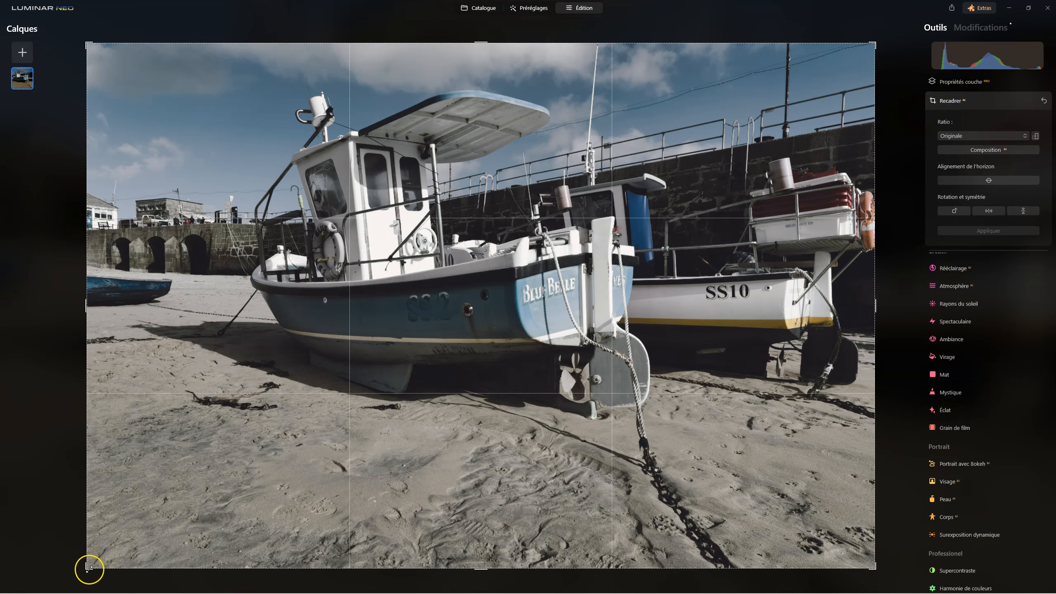
pyautogui.click(985, 151)
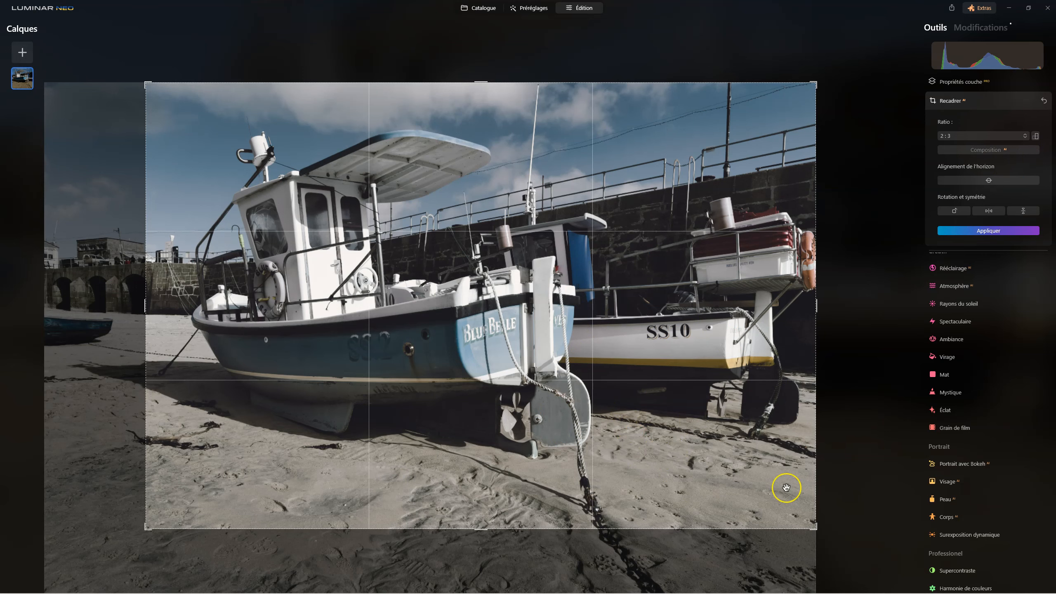
pyautogui.moveTo(447, 339); pyautogui.dragTo(552, 343)
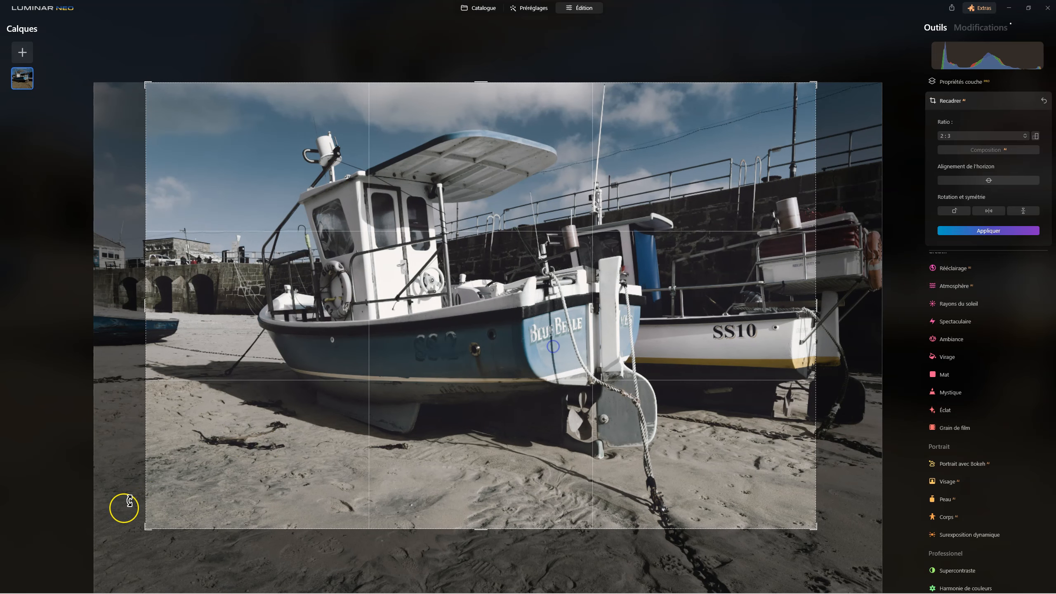
pyautogui.moveTo(146, 530); pyautogui.dragTo(177, 505)
pyautogui.moveTo(785, 506); pyautogui.dragTo(821, 528)
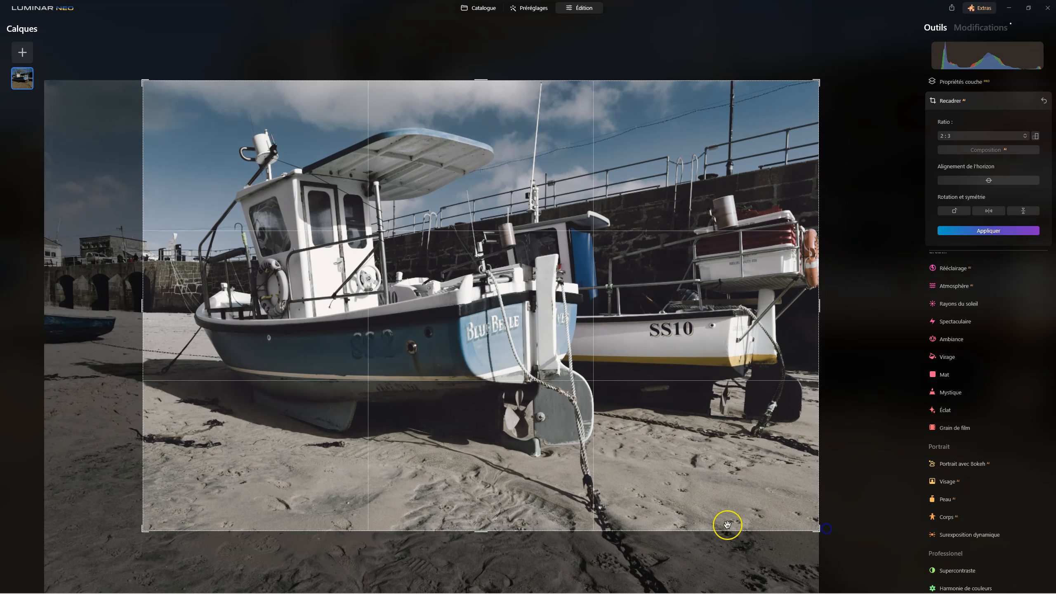
pyautogui.moveTo(146, 531)
pyautogui.mouseDown()
pyautogui.moveTo(169, 509)
pyautogui.moveTo(162, 517)
pyautogui.mouseUp()
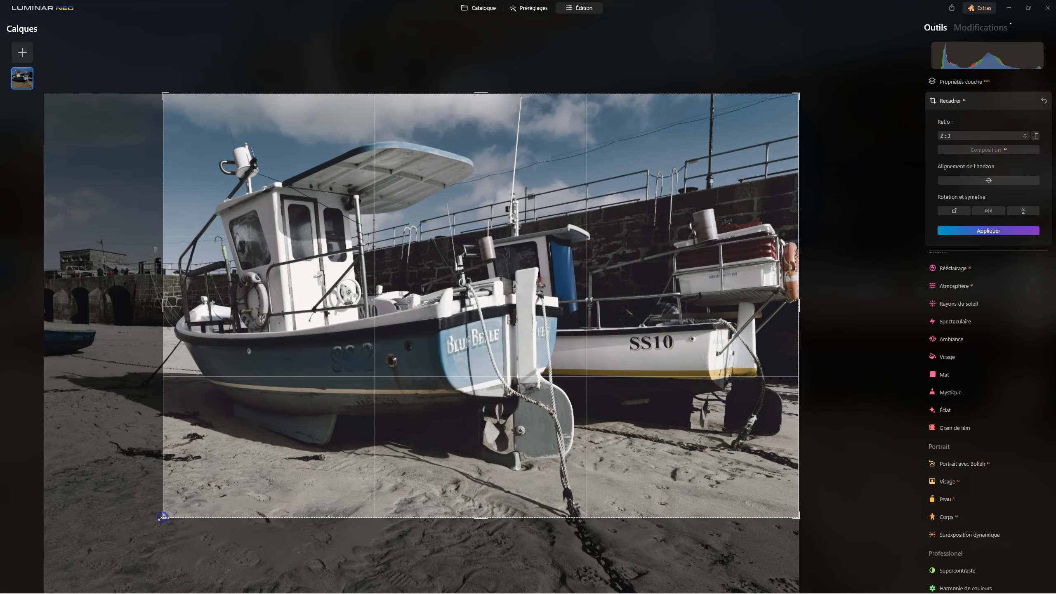
pyautogui.click(957, 103)
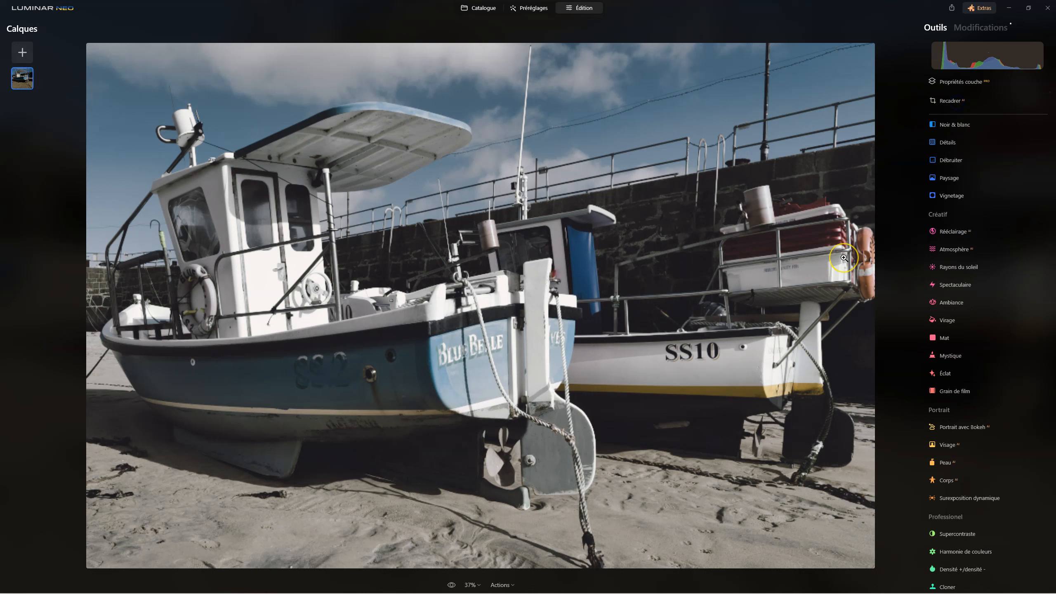